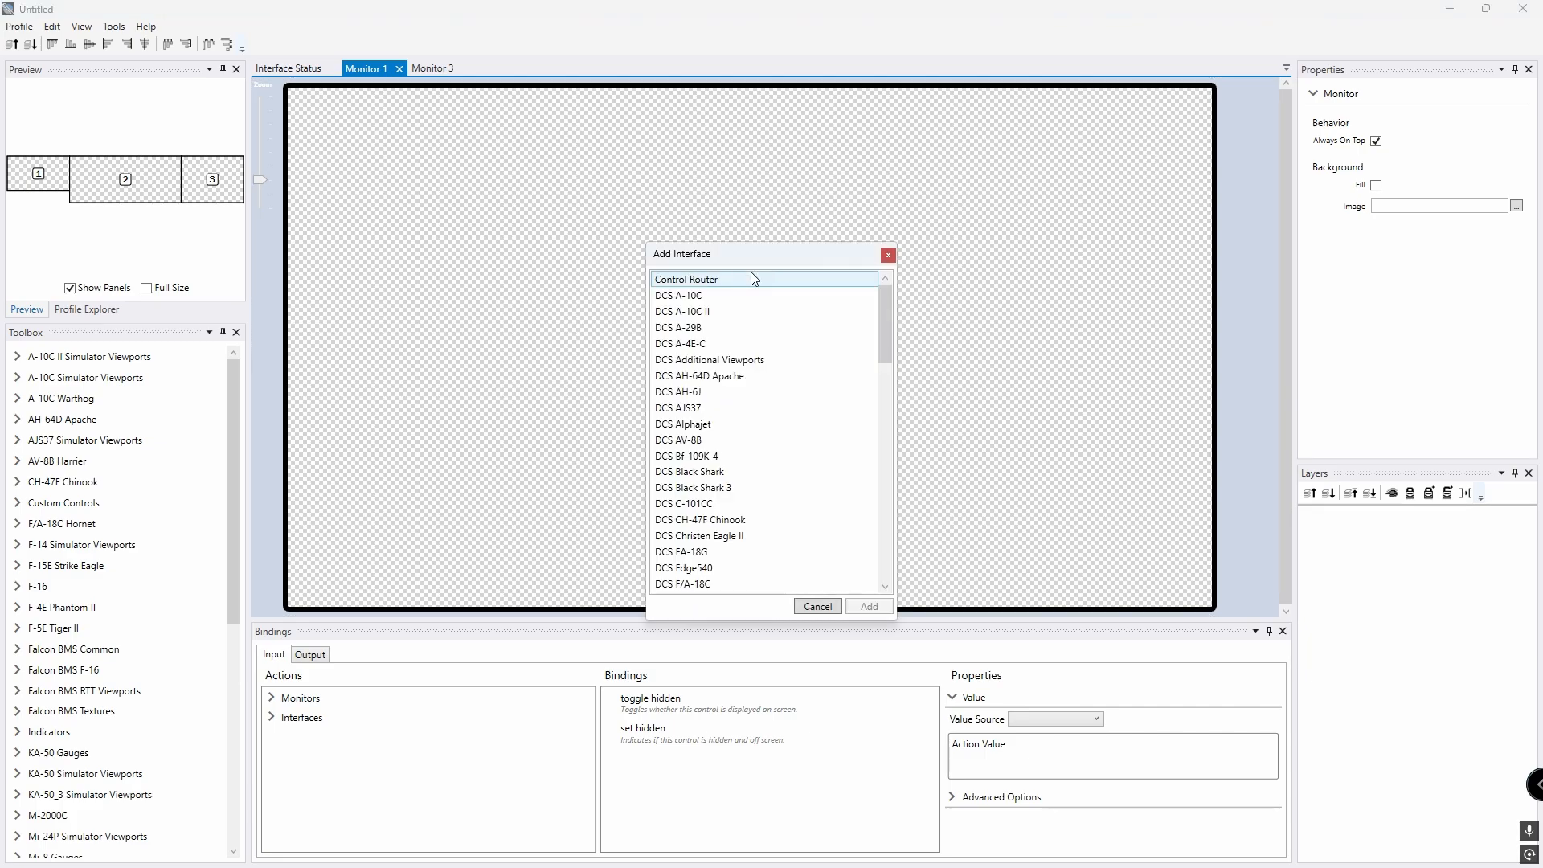
Step: Add the DCS AH-64D Apache interface to the profile and place its tab directly after Interface Status
left_click(730, 380)
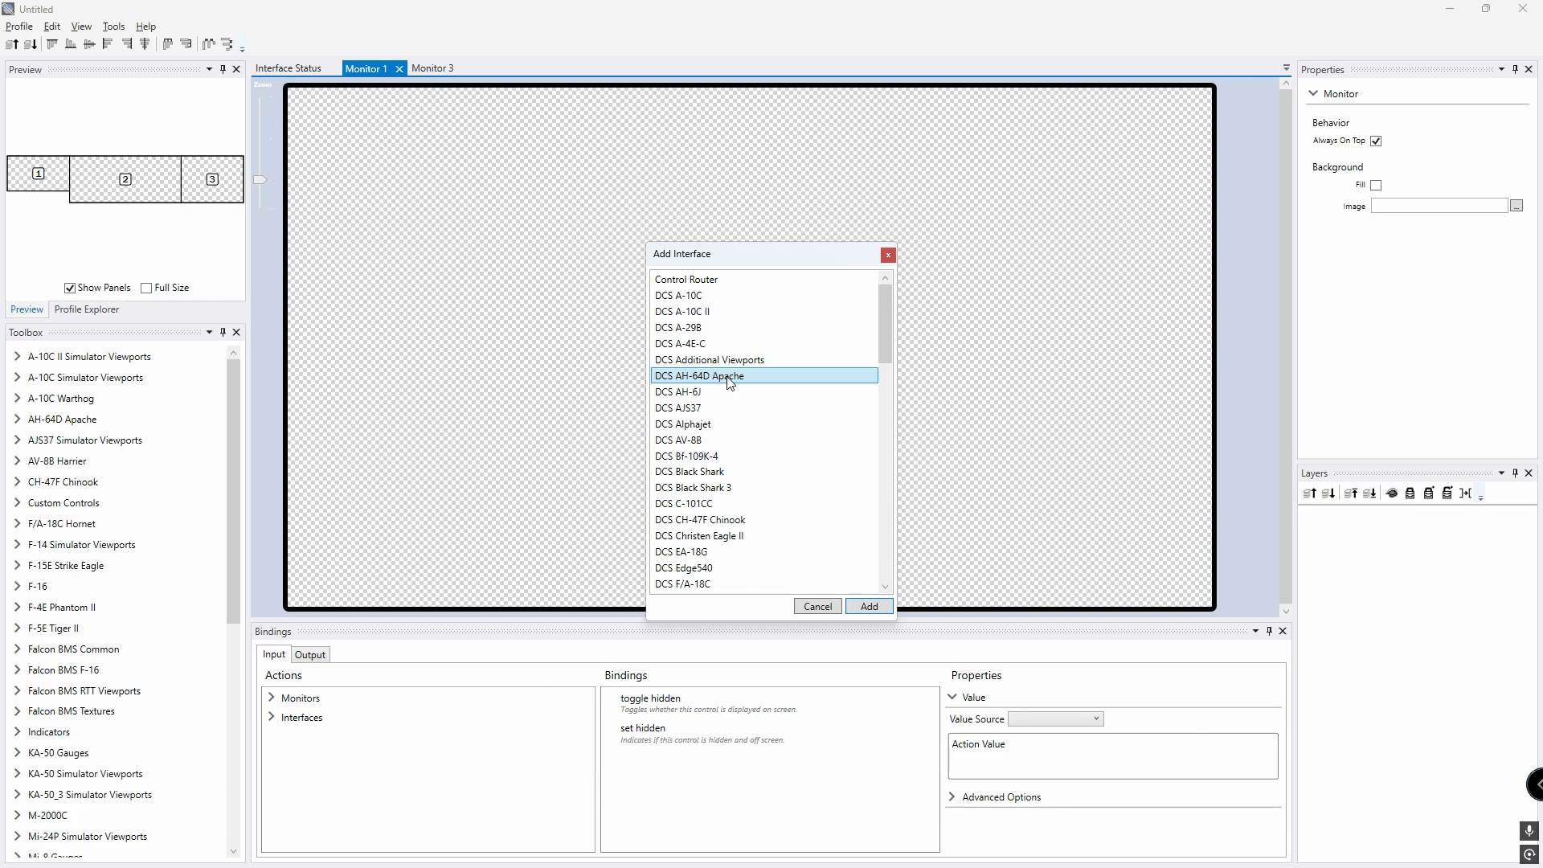
left_click(866, 606)
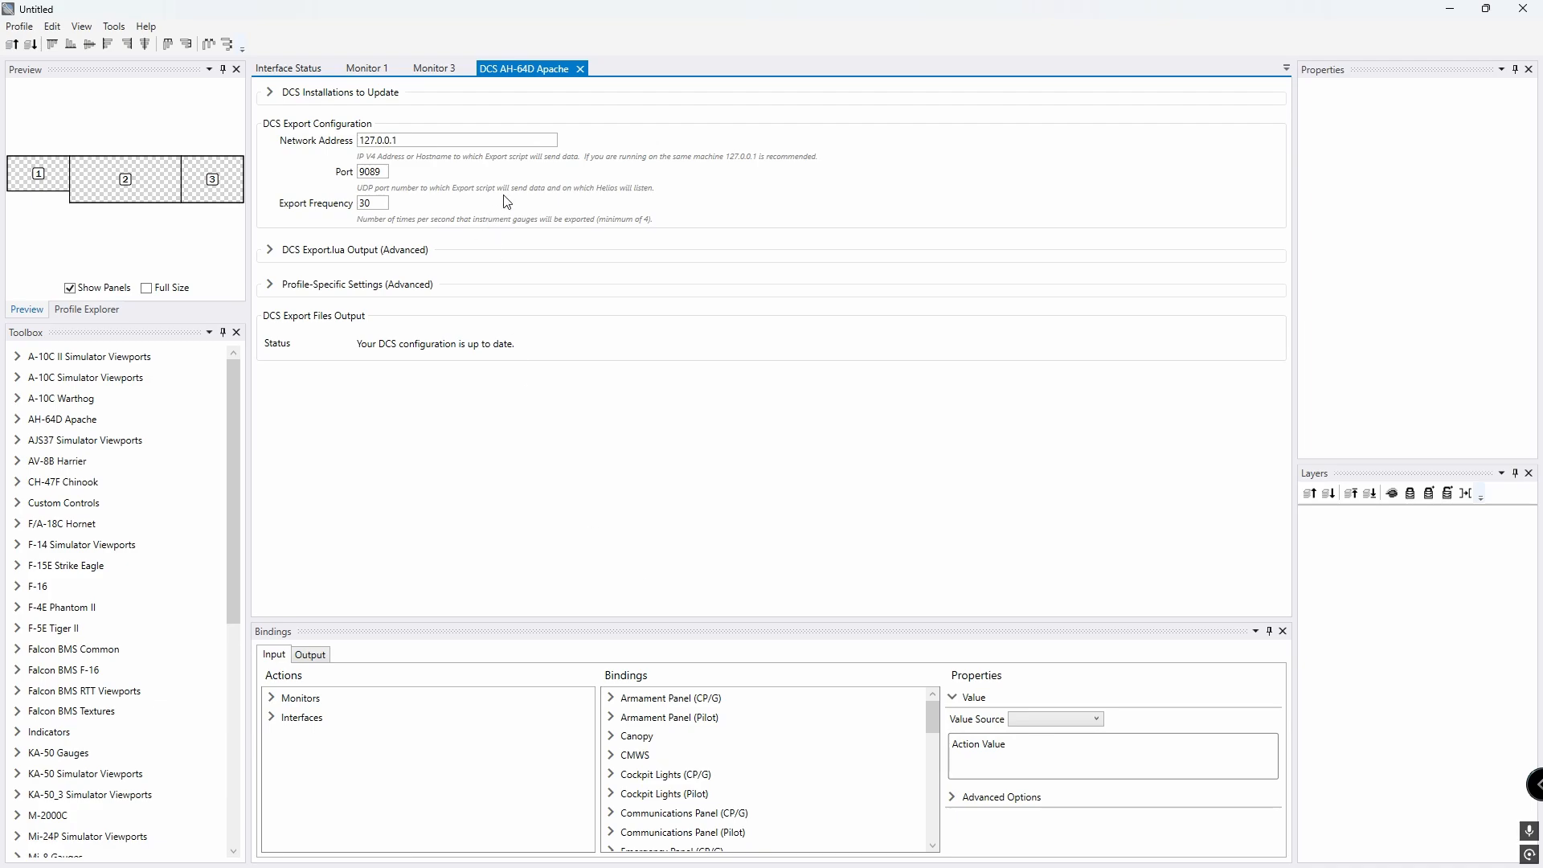
left_click_drag(523, 73, 446, 73)
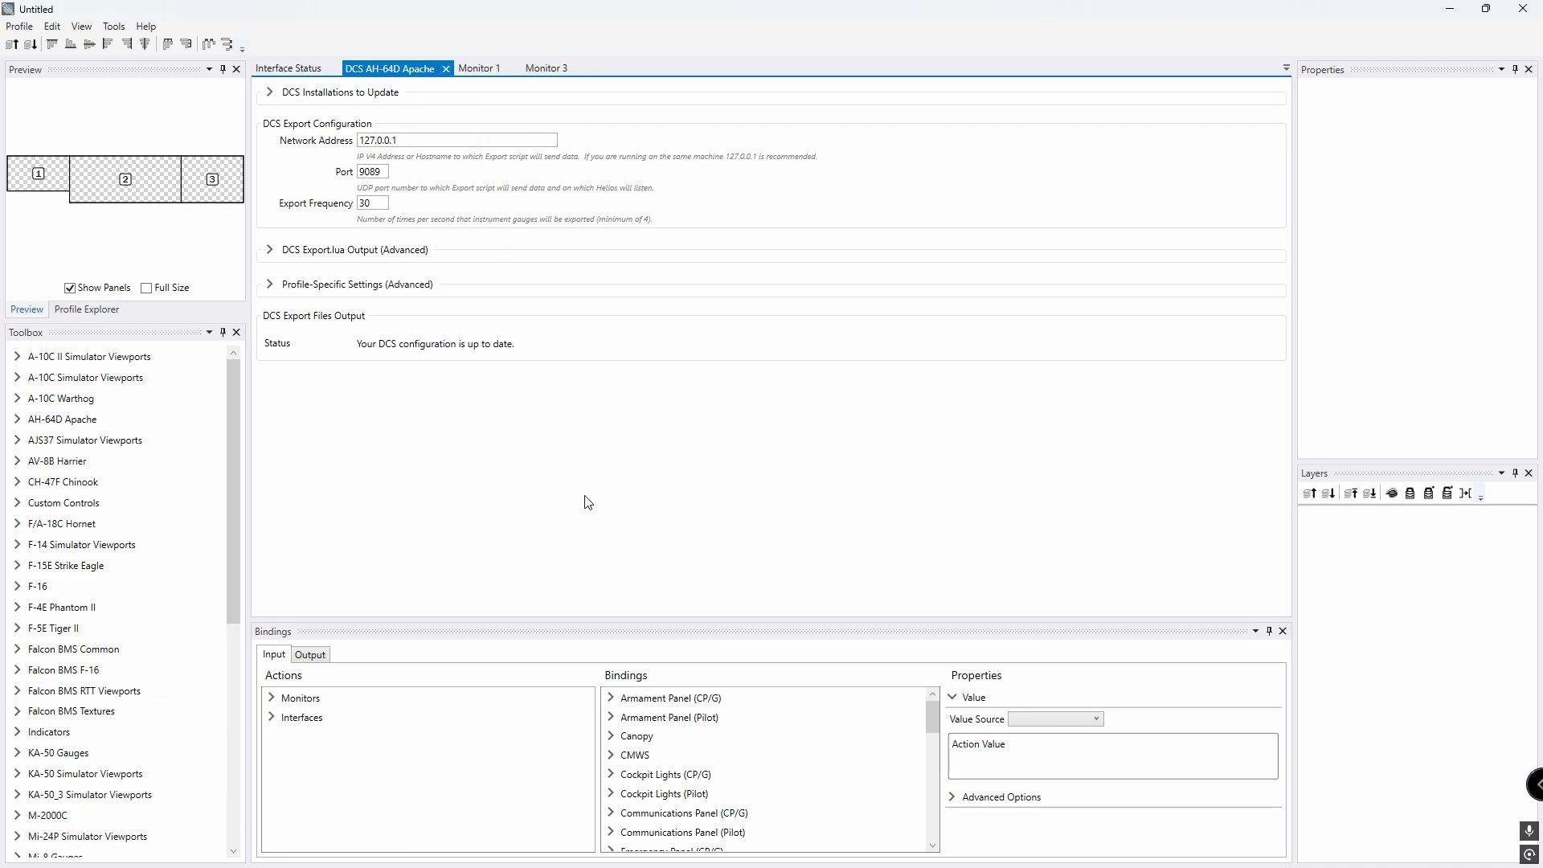
Step: Add the DCS Additional Viewports interface and place its tab directly after the DCS AH-64D Apache tab
key("ctrl+i")
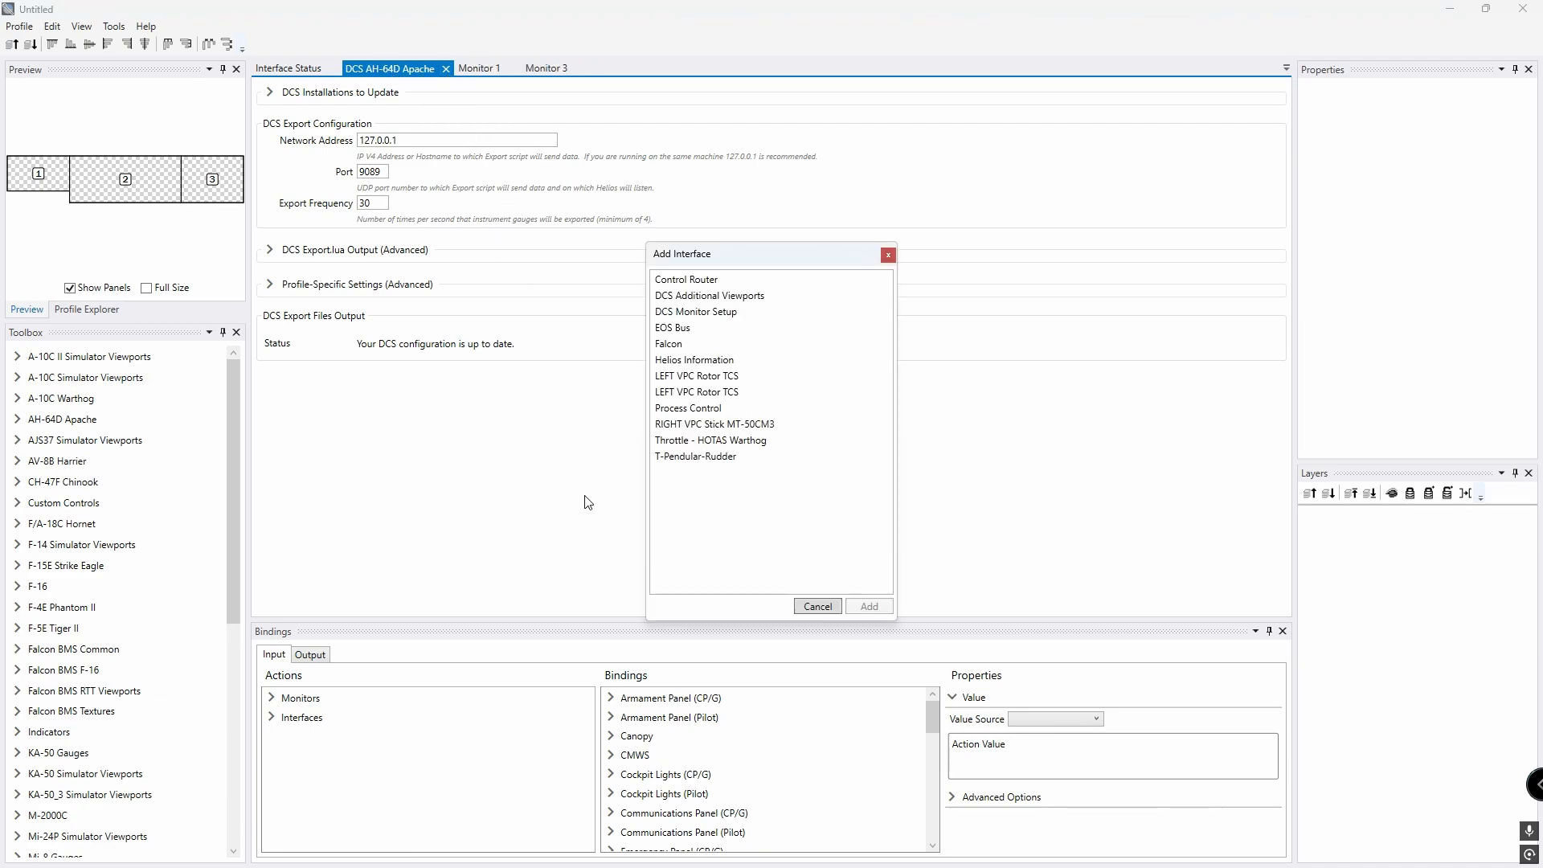
left_click(709, 301)
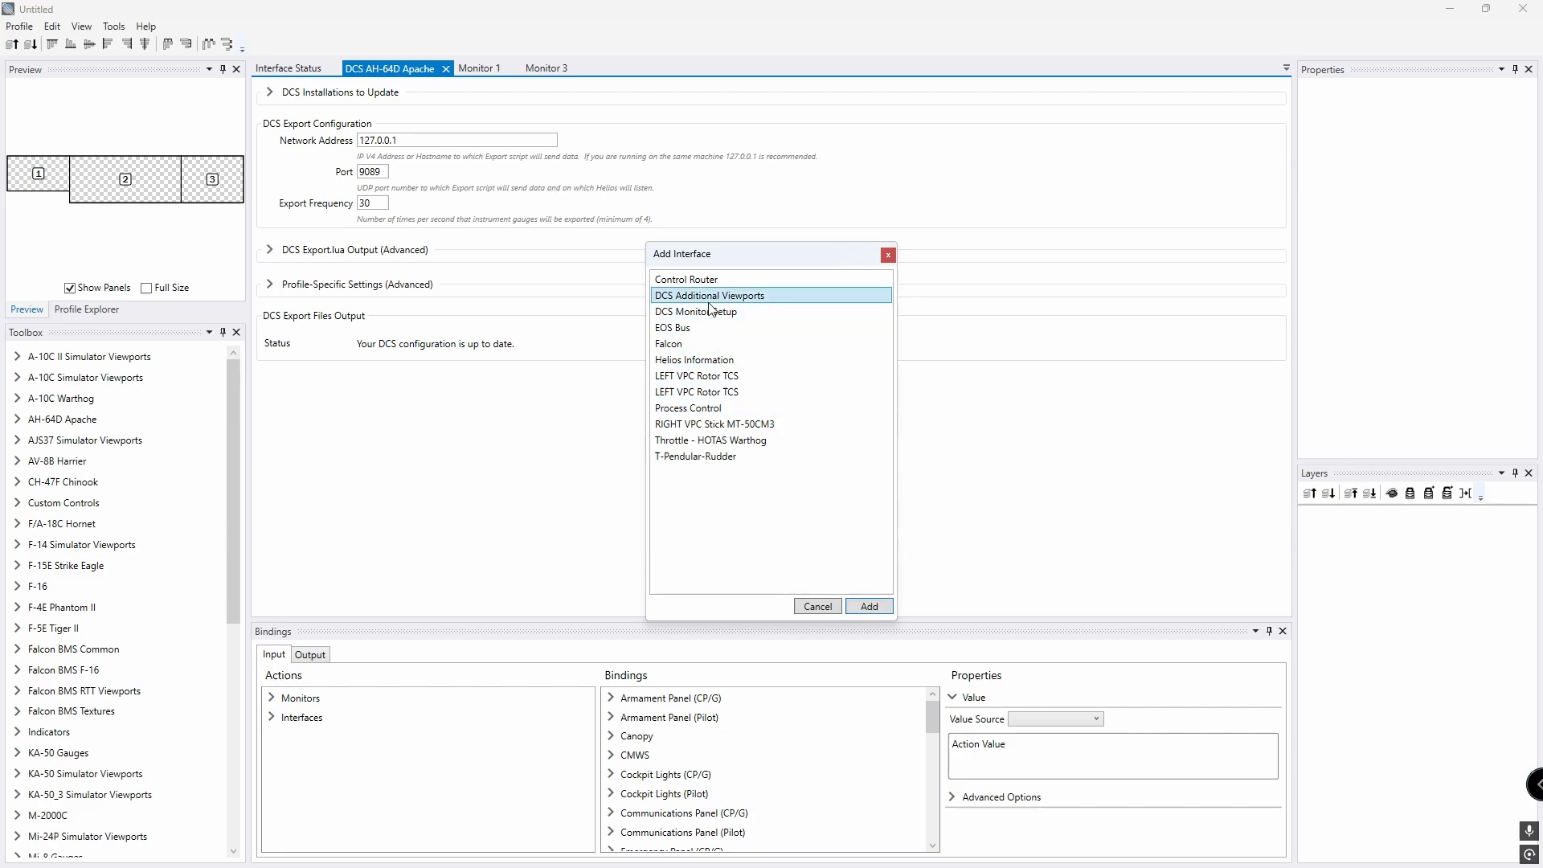
left_click(861, 604)
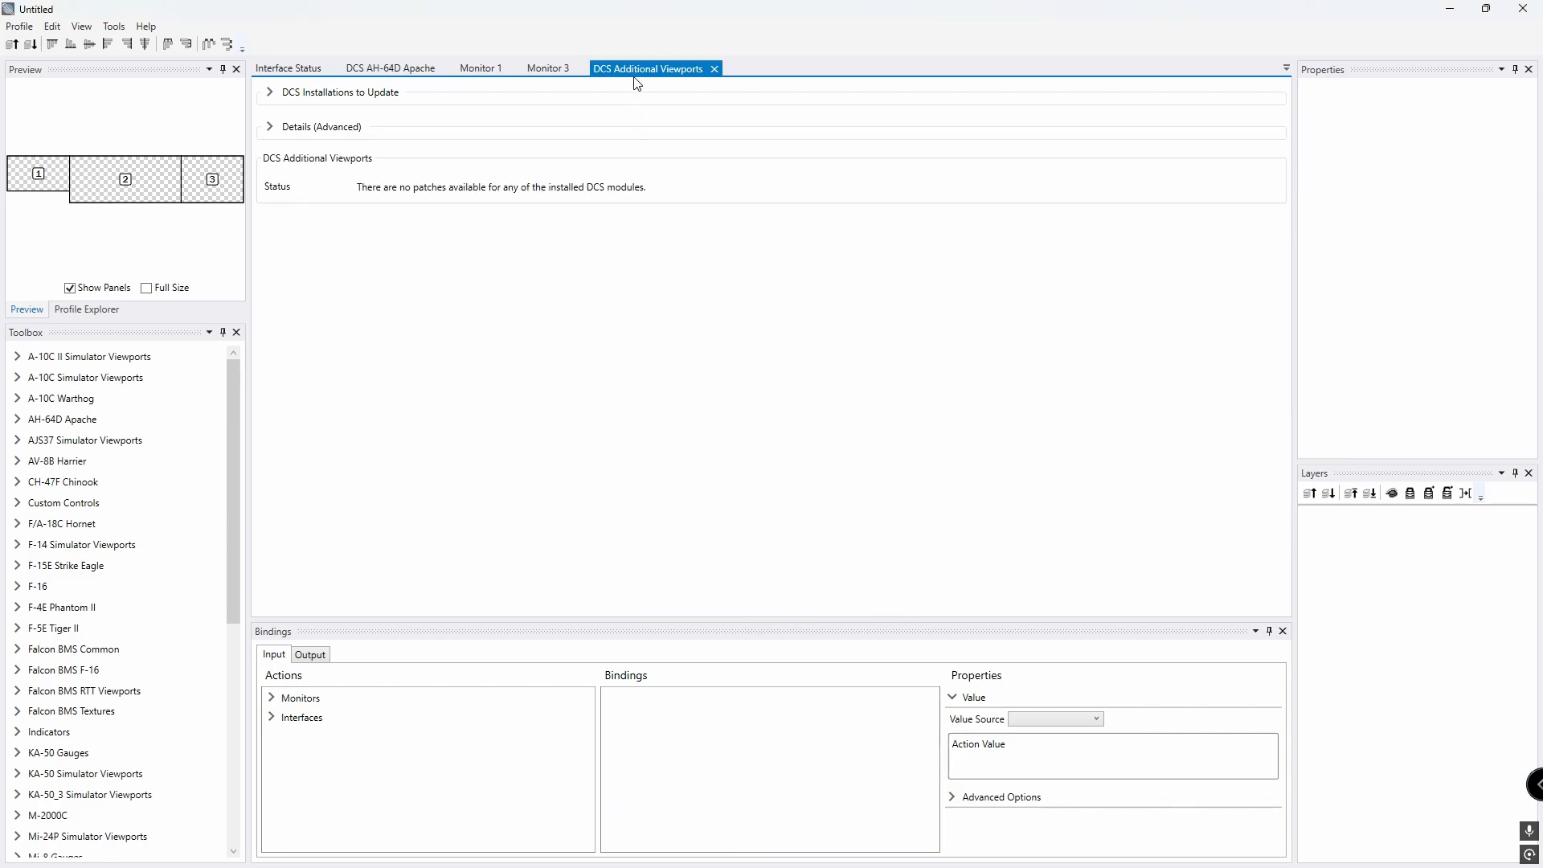
left_click_drag(639, 77, 585, 80)
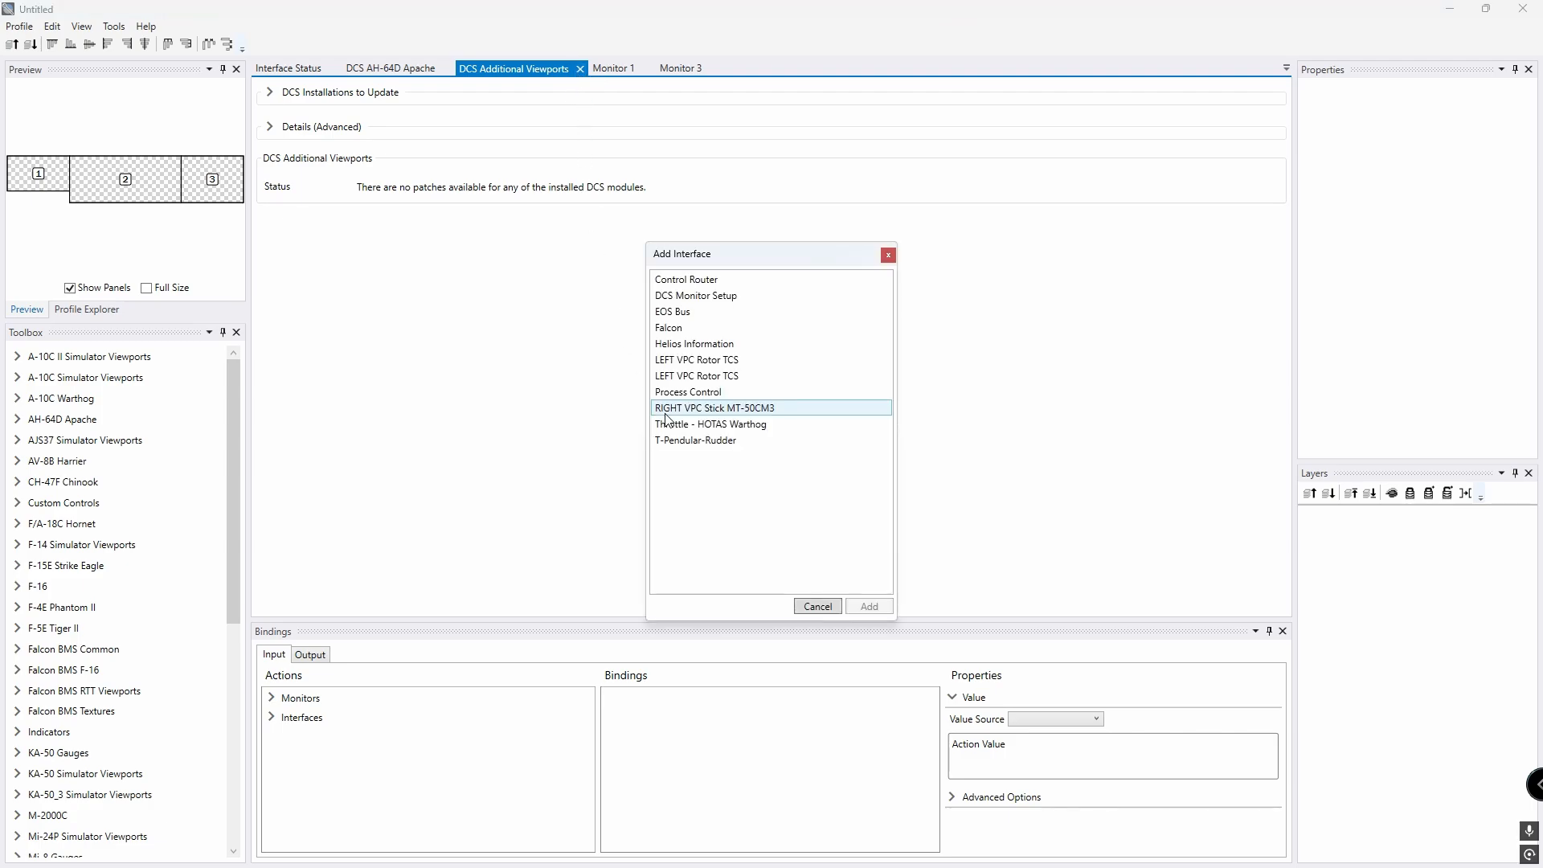
Step: Add the DCS Monitor Setup interface and place its tab directly after DCS Additional Viewports
left_click(702, 301)
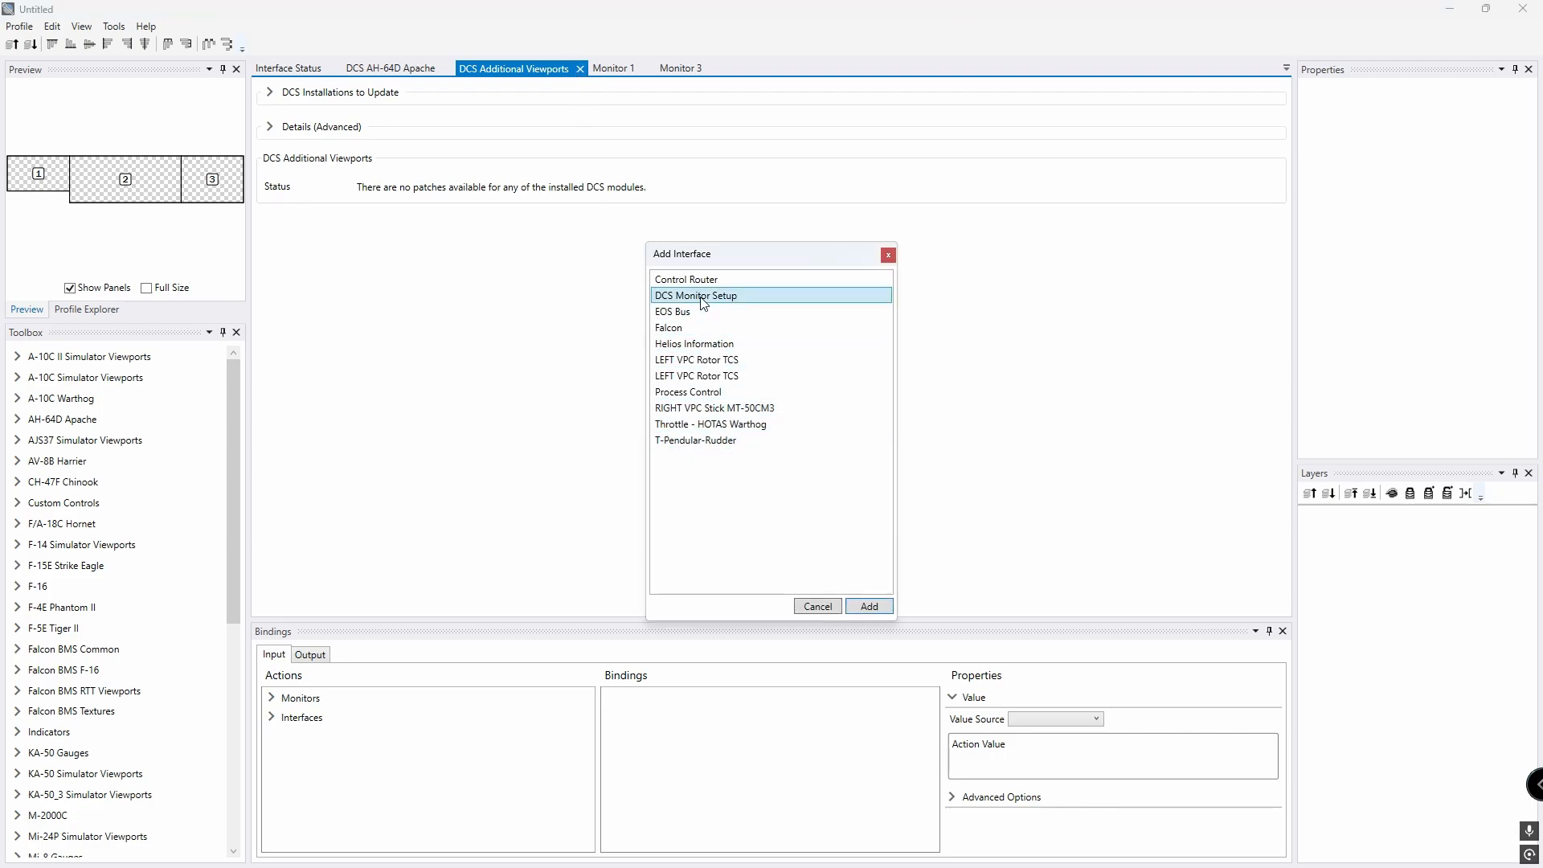
left_click(870, 608)
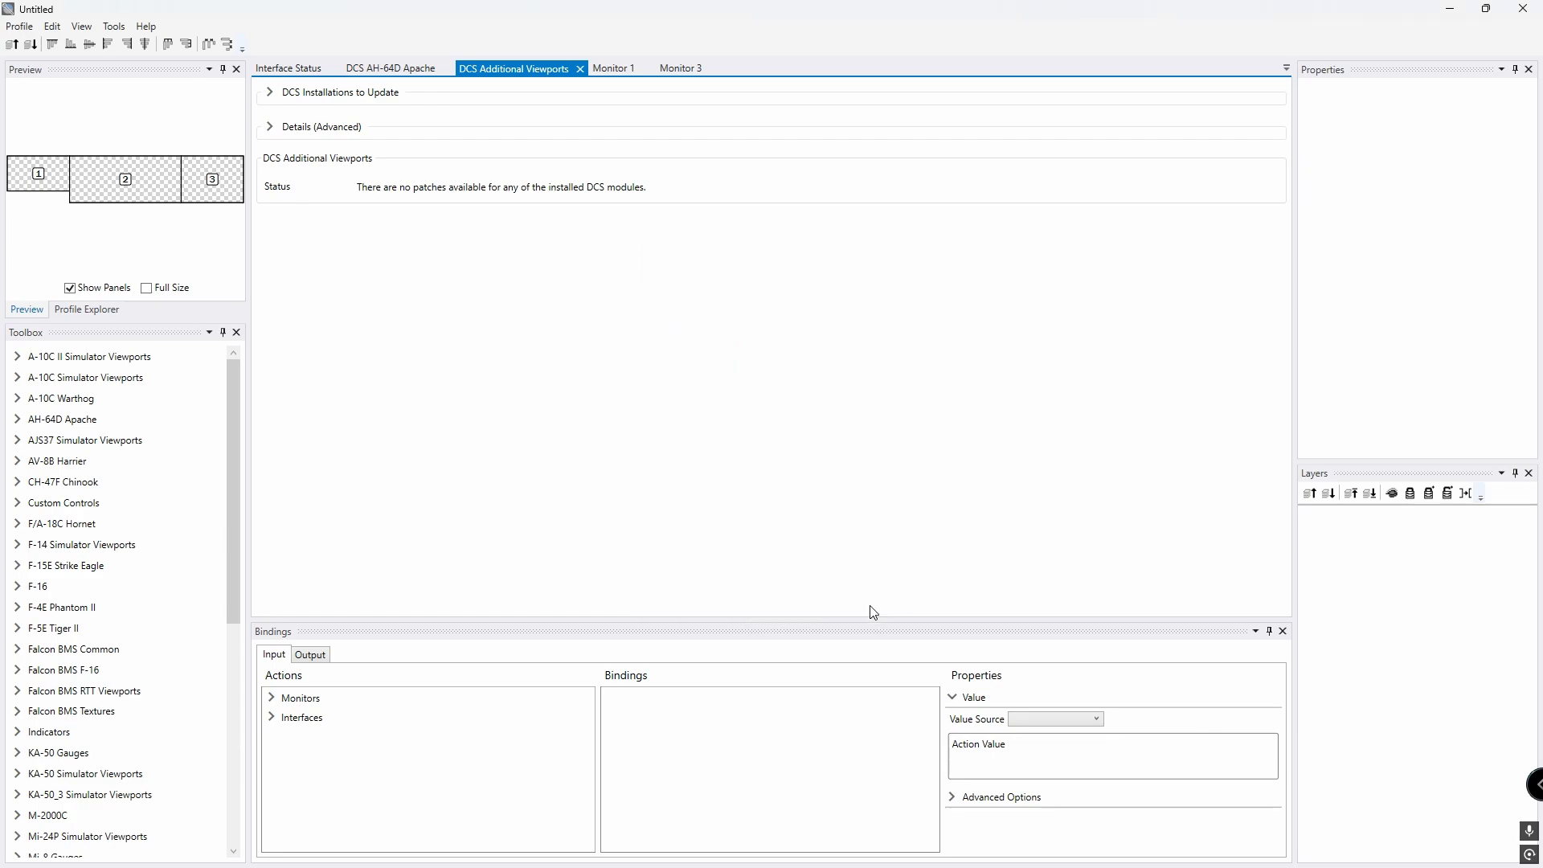
left_click_drag(772, 77, 690, 82)
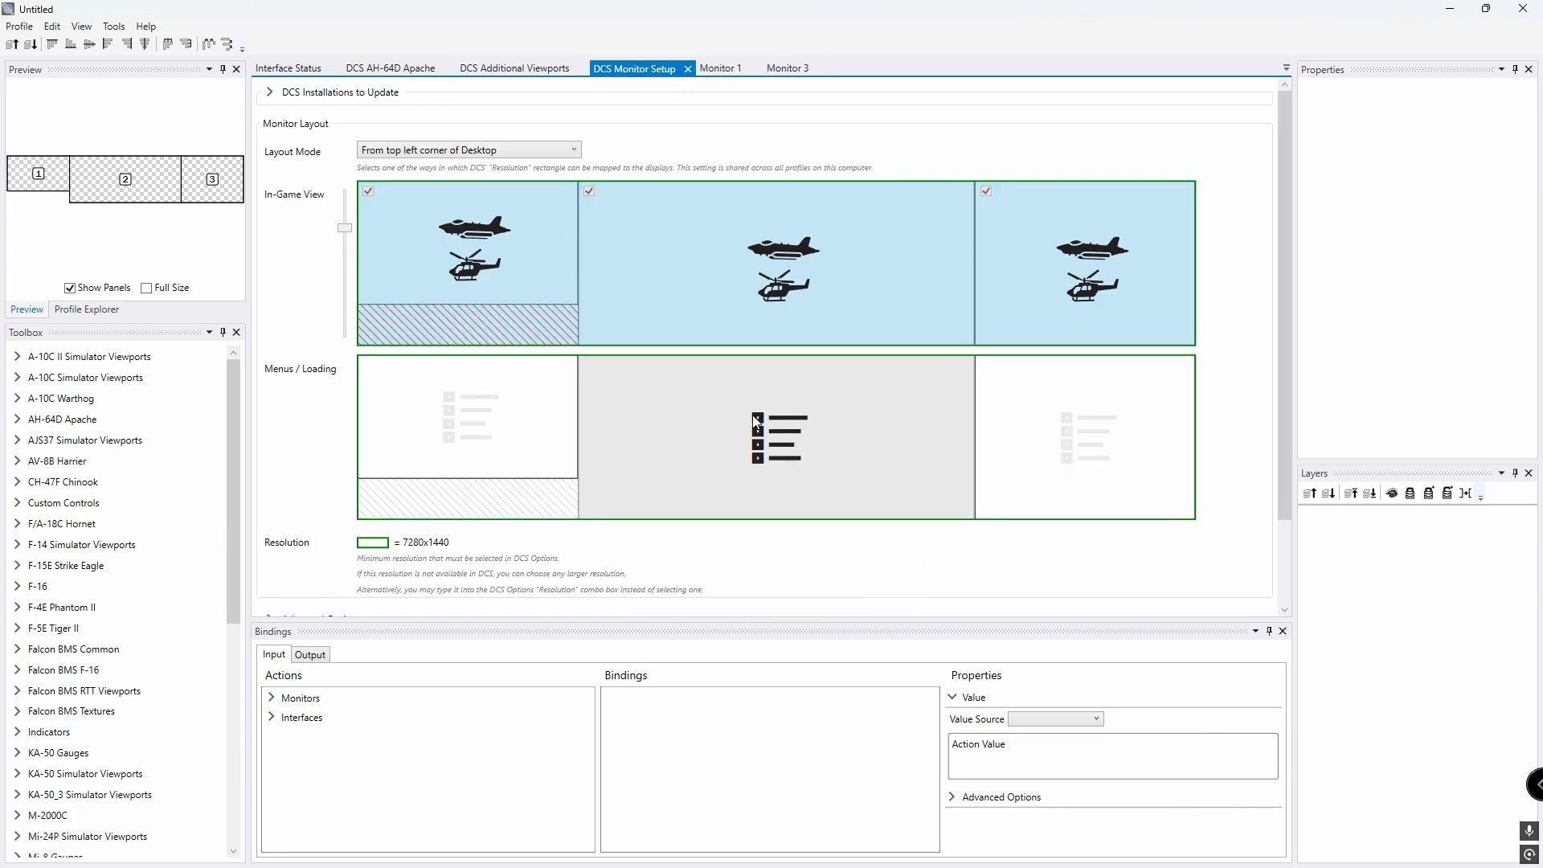
Step: Exclude the first and third monitors from the In-Game View, leaving only the middle monitor for the main view
left_click(527, 267)
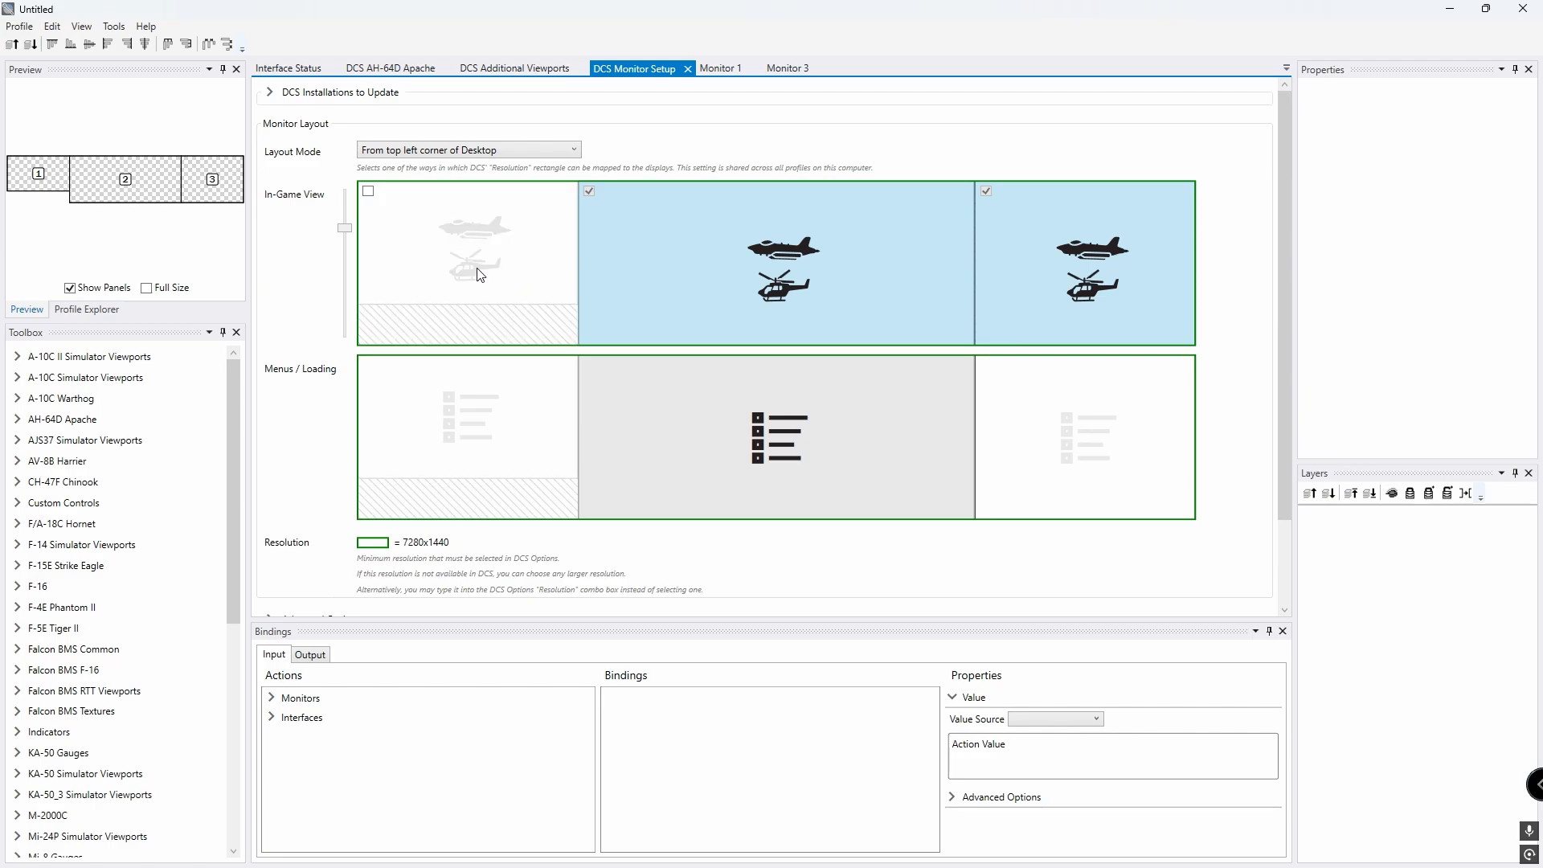
left_click(988, 268)
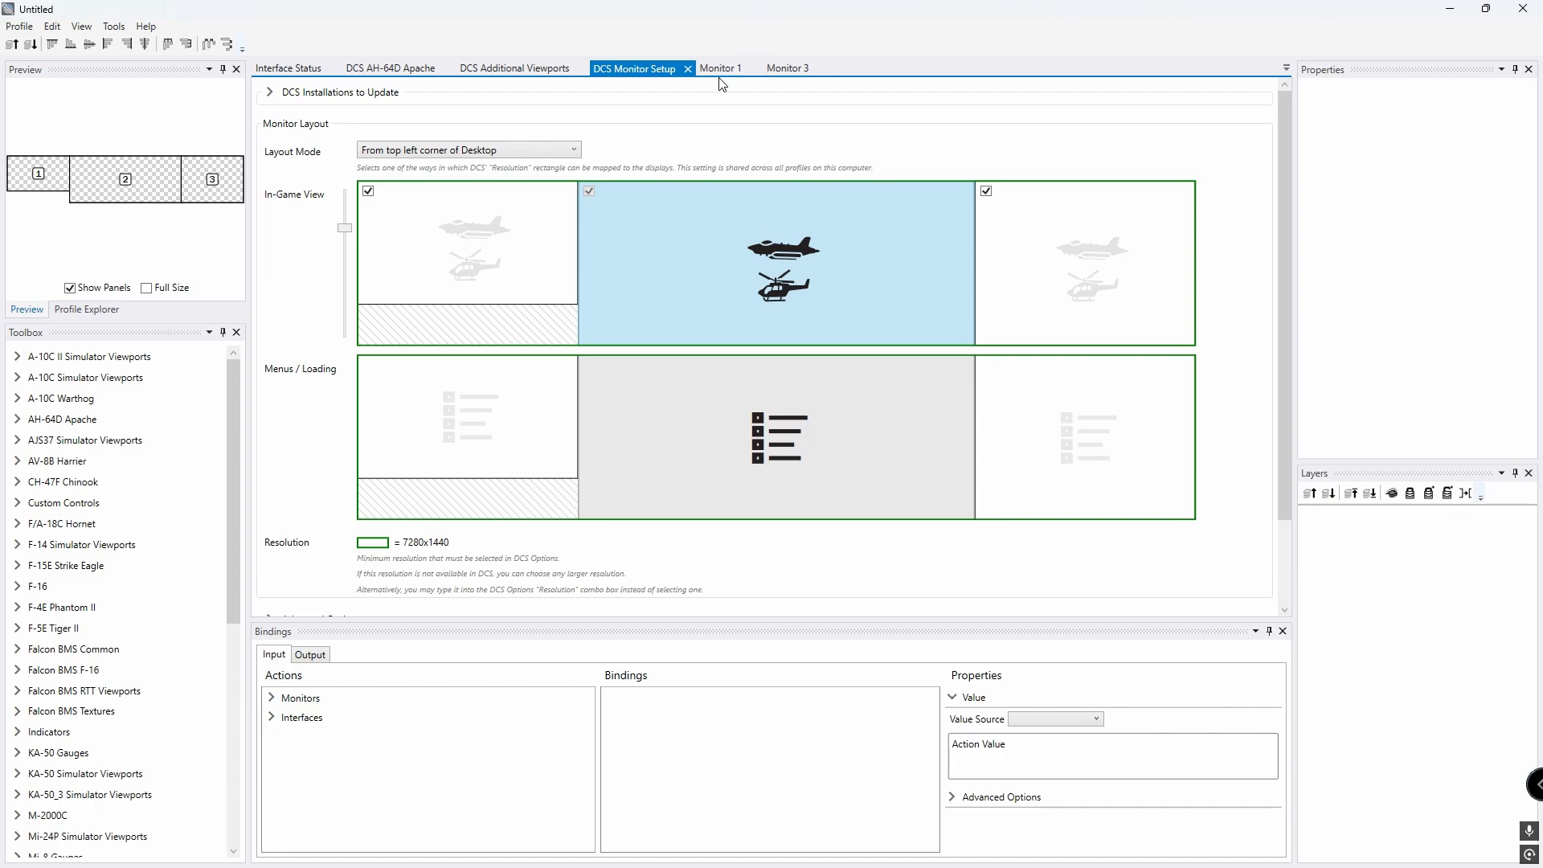
Step: Place the AH64D Apache LEFT_MFCD_PLT simulator viewport in the upper-left corner of Monitor 3
left_click(785, 71)
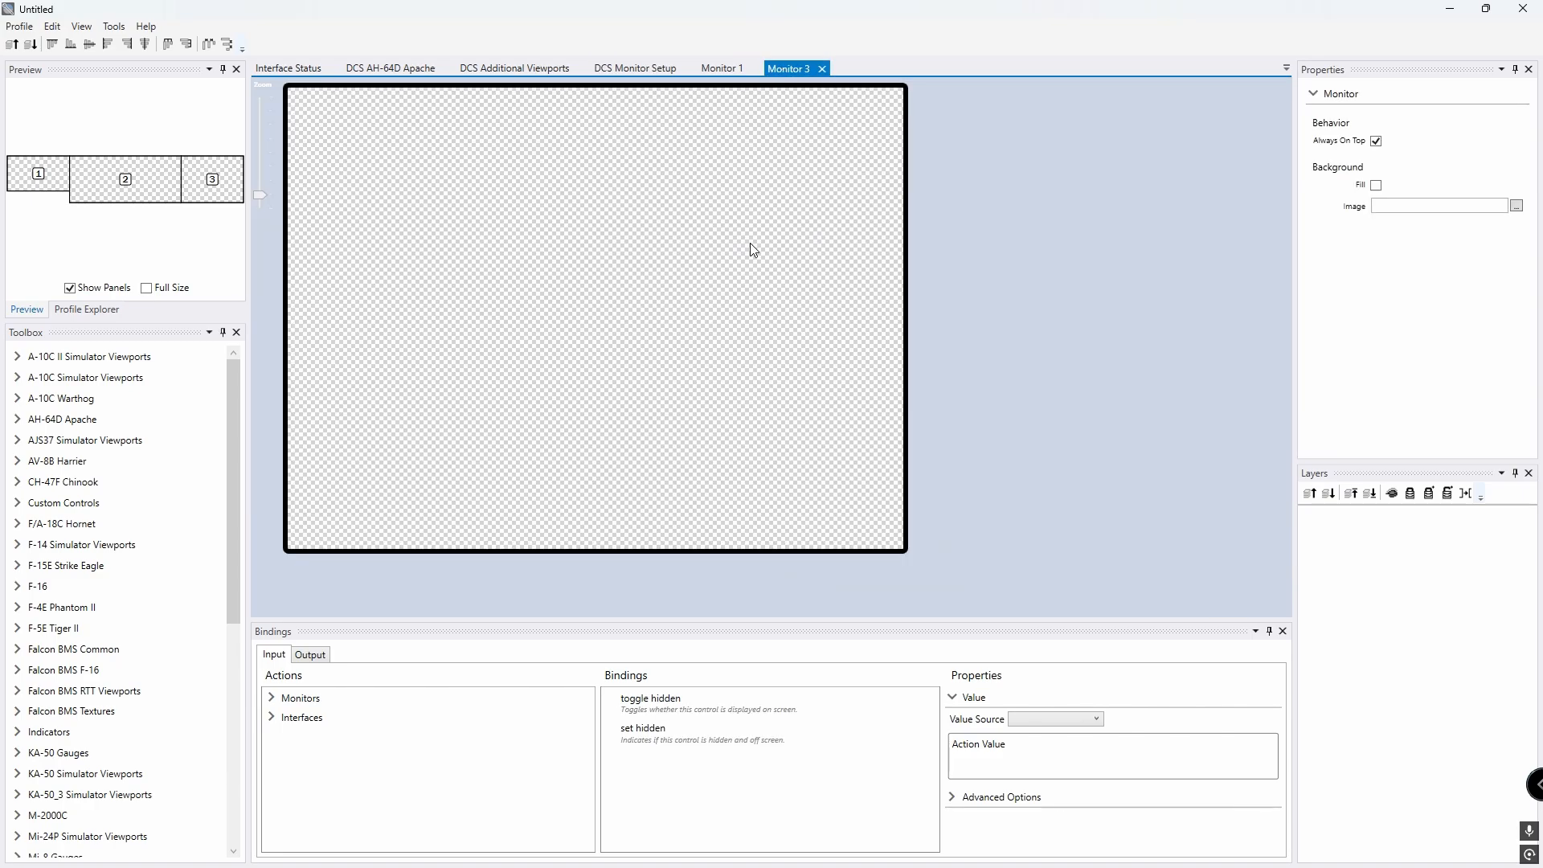
left_click(23, 422)
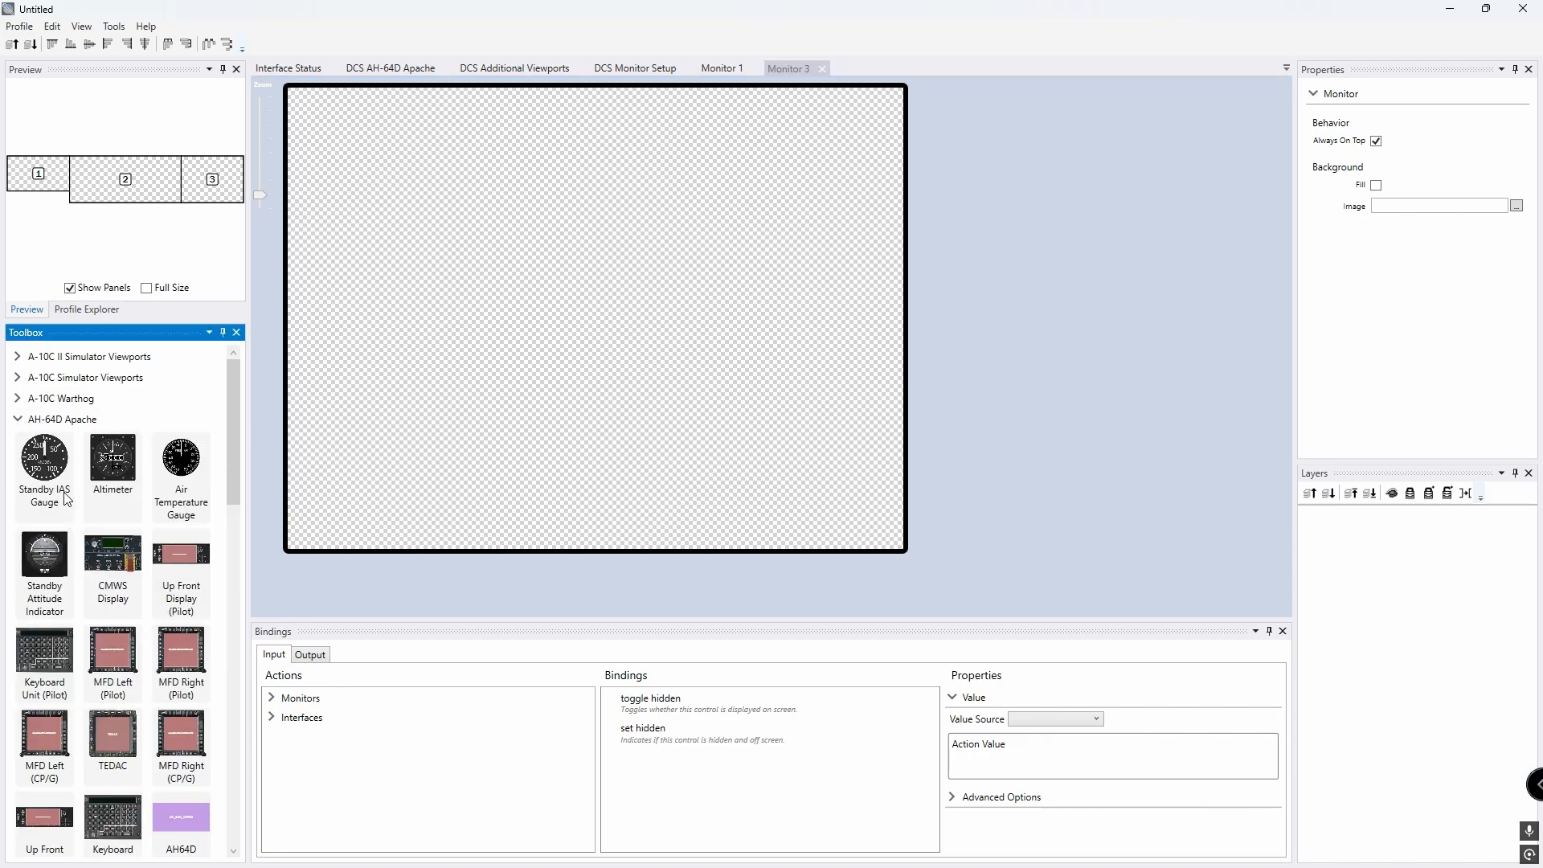
scroll(66, 499, "down", 3)
scroll(67, 499, "down", 2)
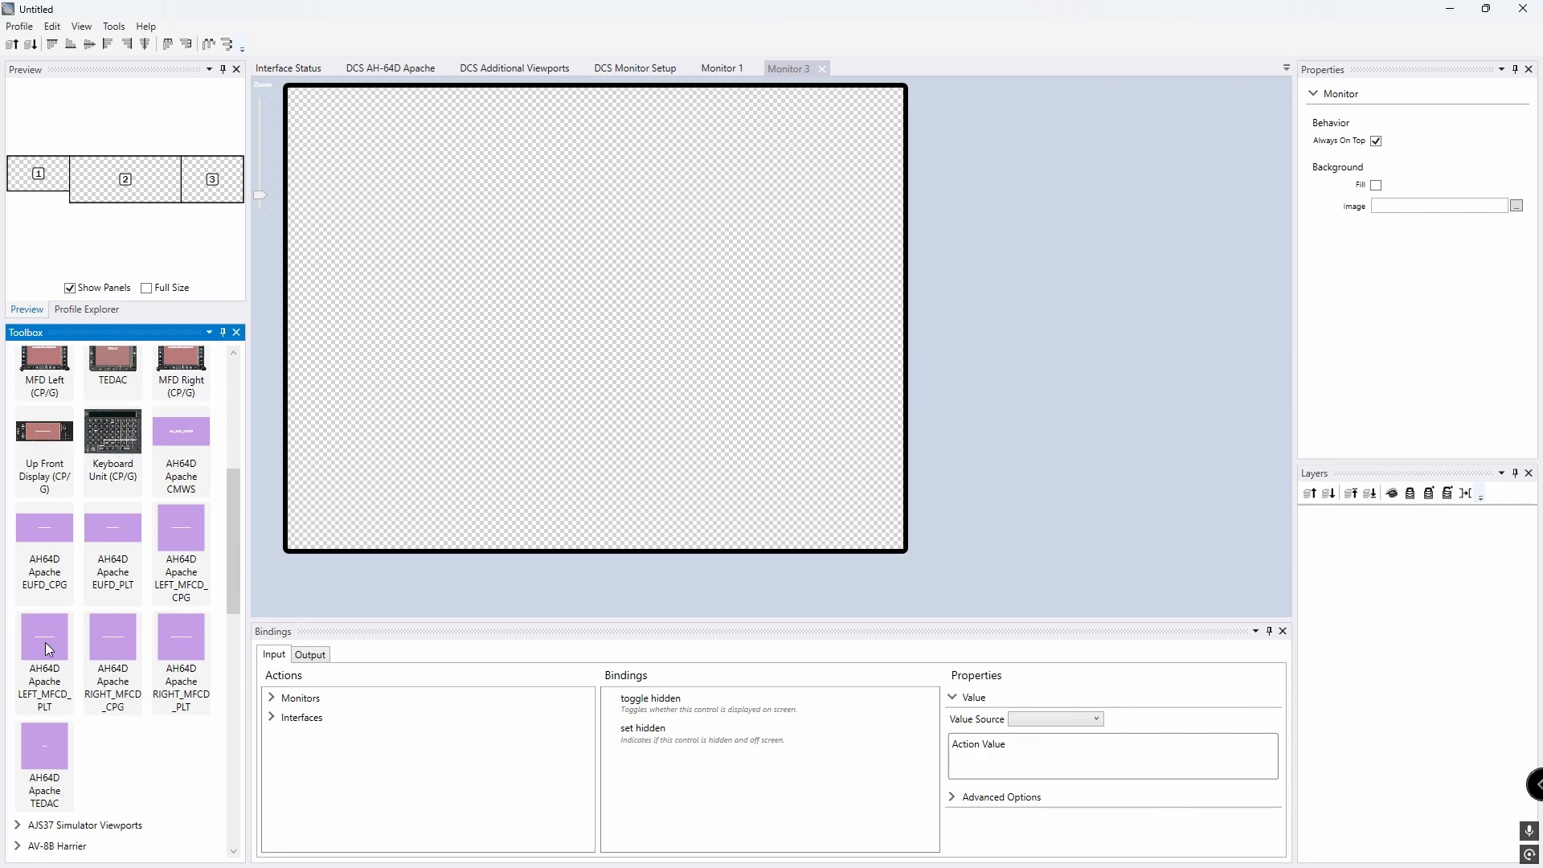
left_click_drag(51, 651, 309, 115)
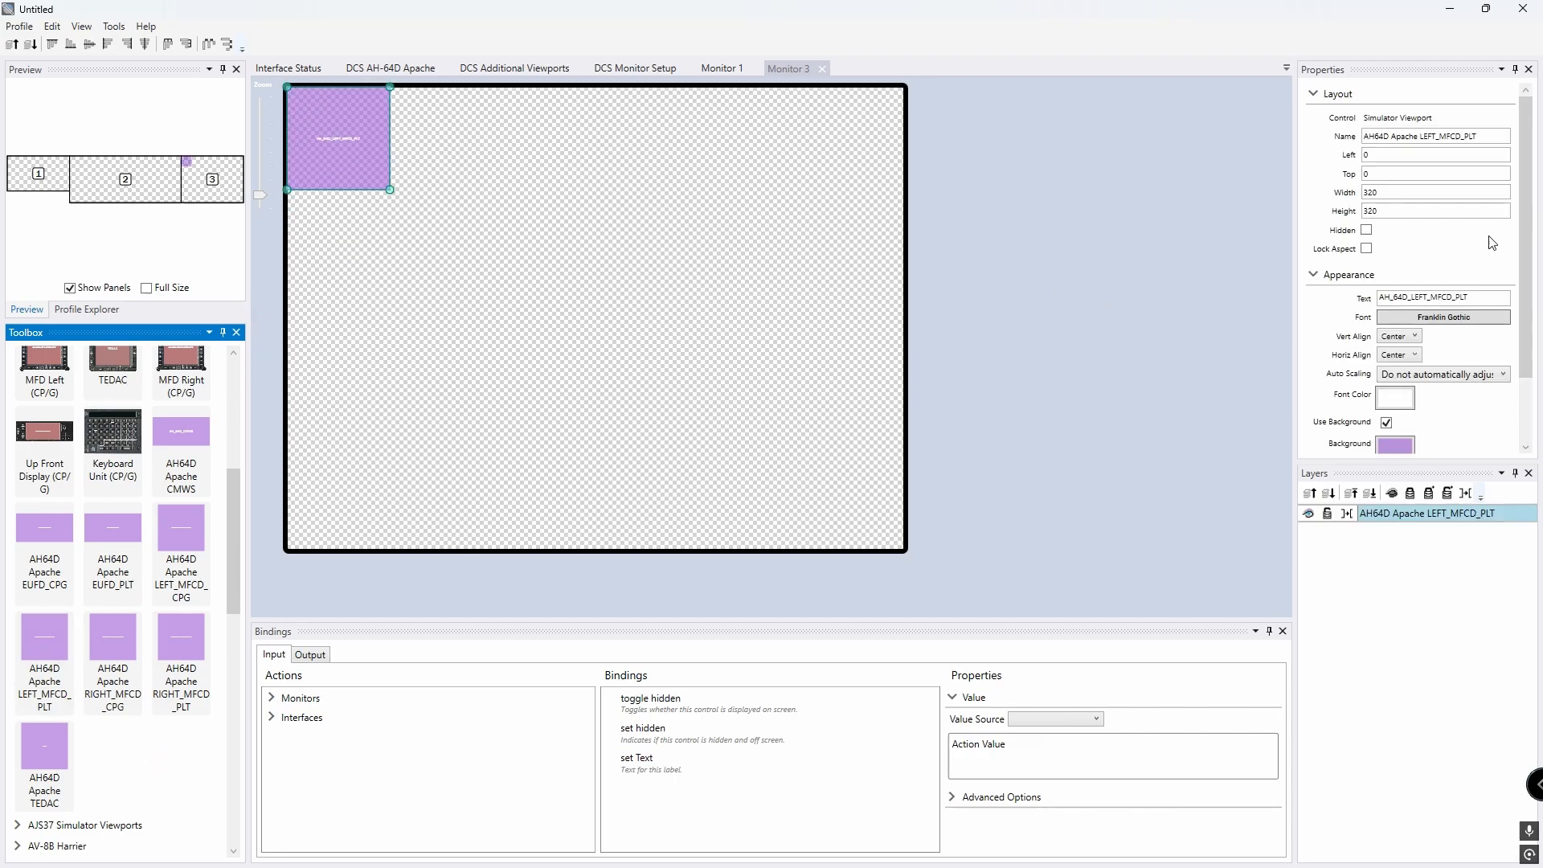
Step: Set the LEFT_MFCD_PLT viewport's width and height to 500
double_click(1387, 195)
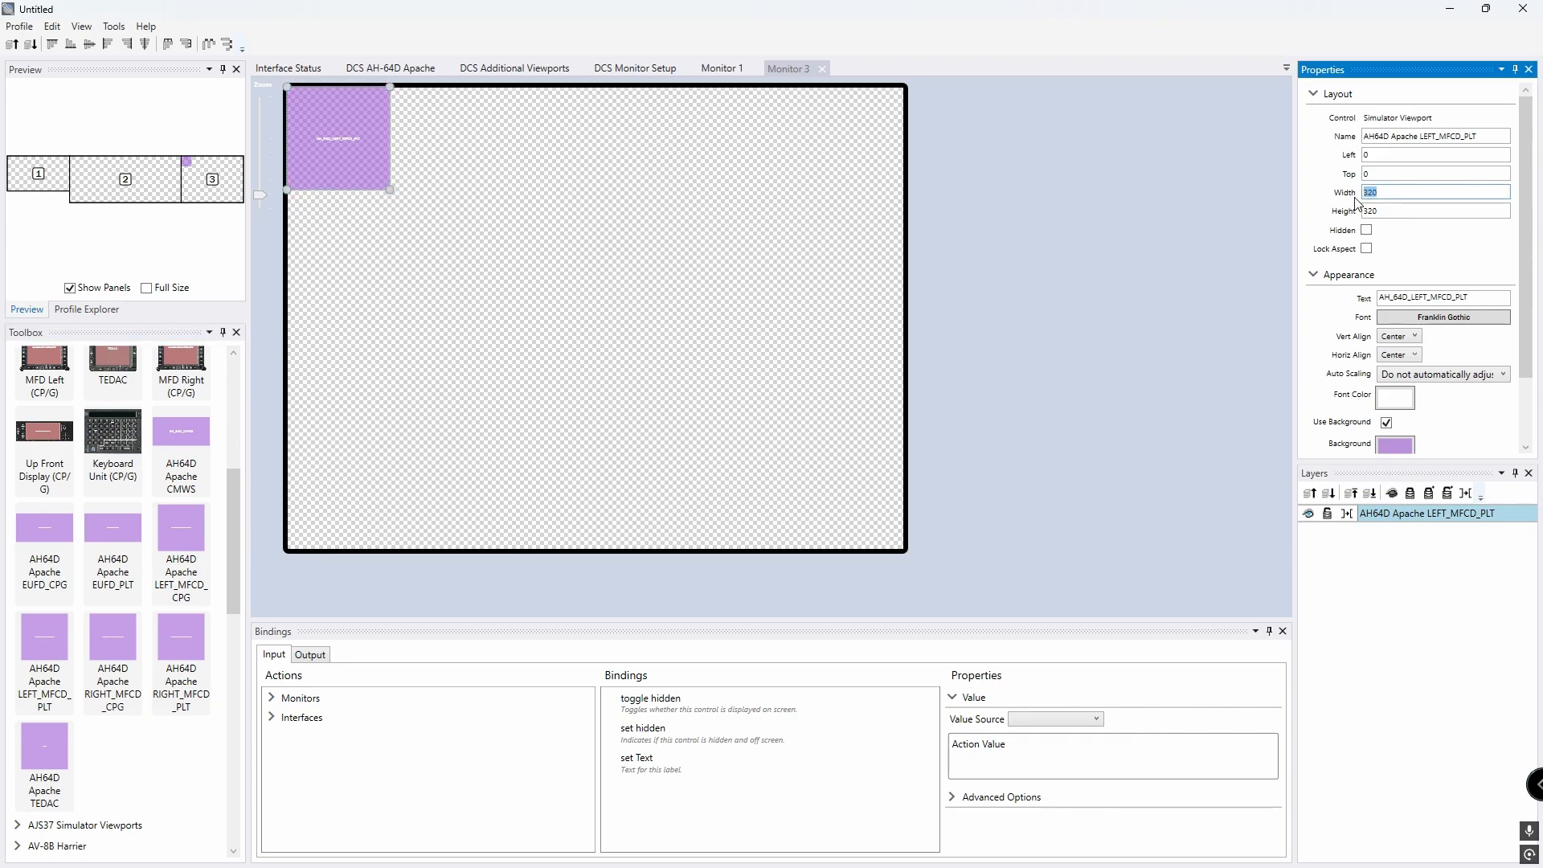
type("500")
double_click(1386, 212)
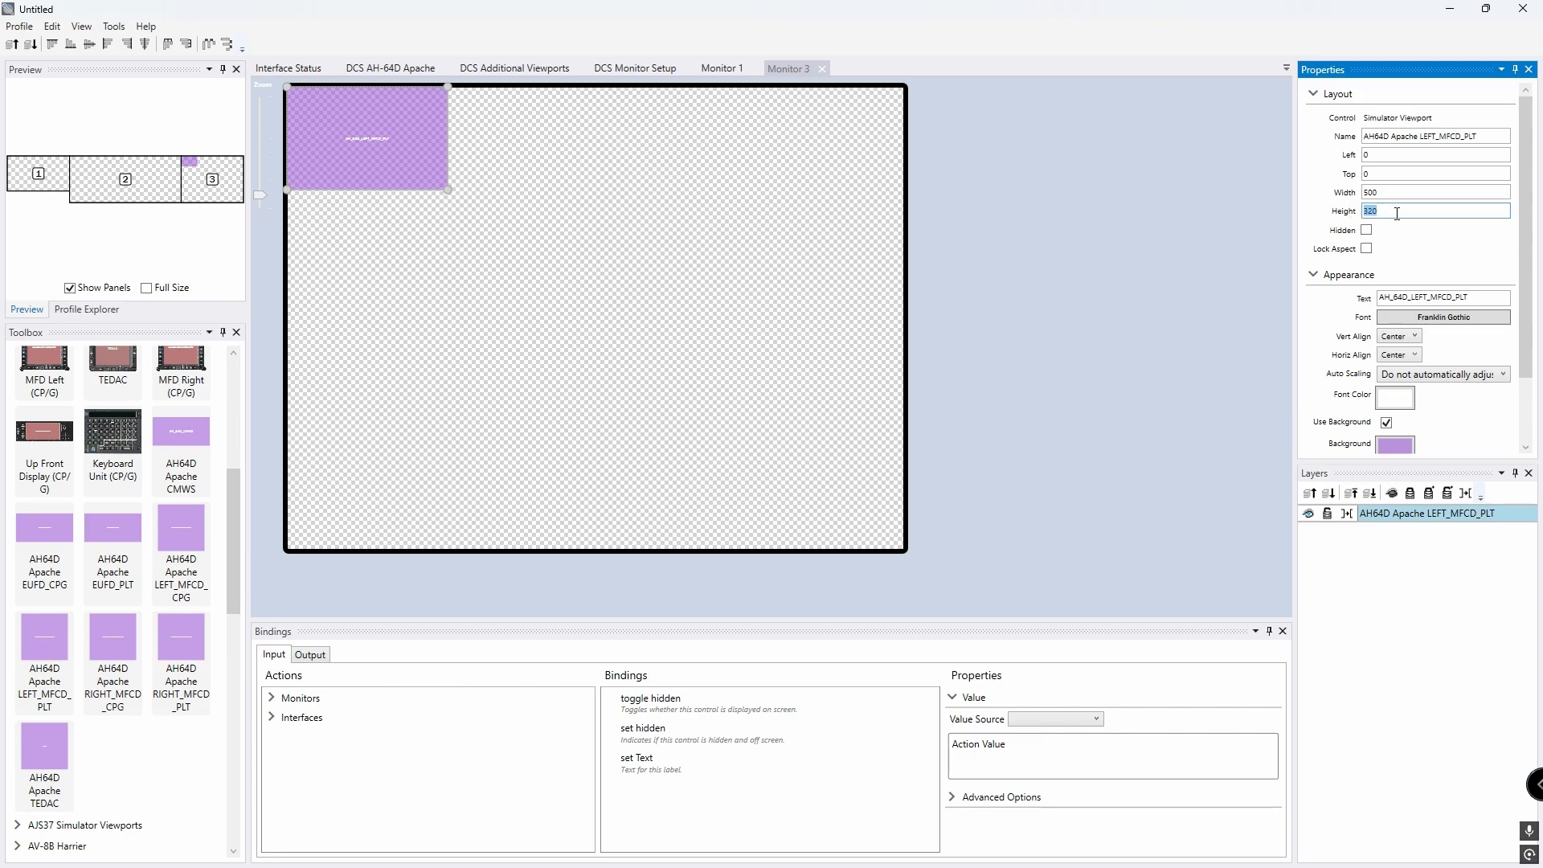
type("500")
key("Return")
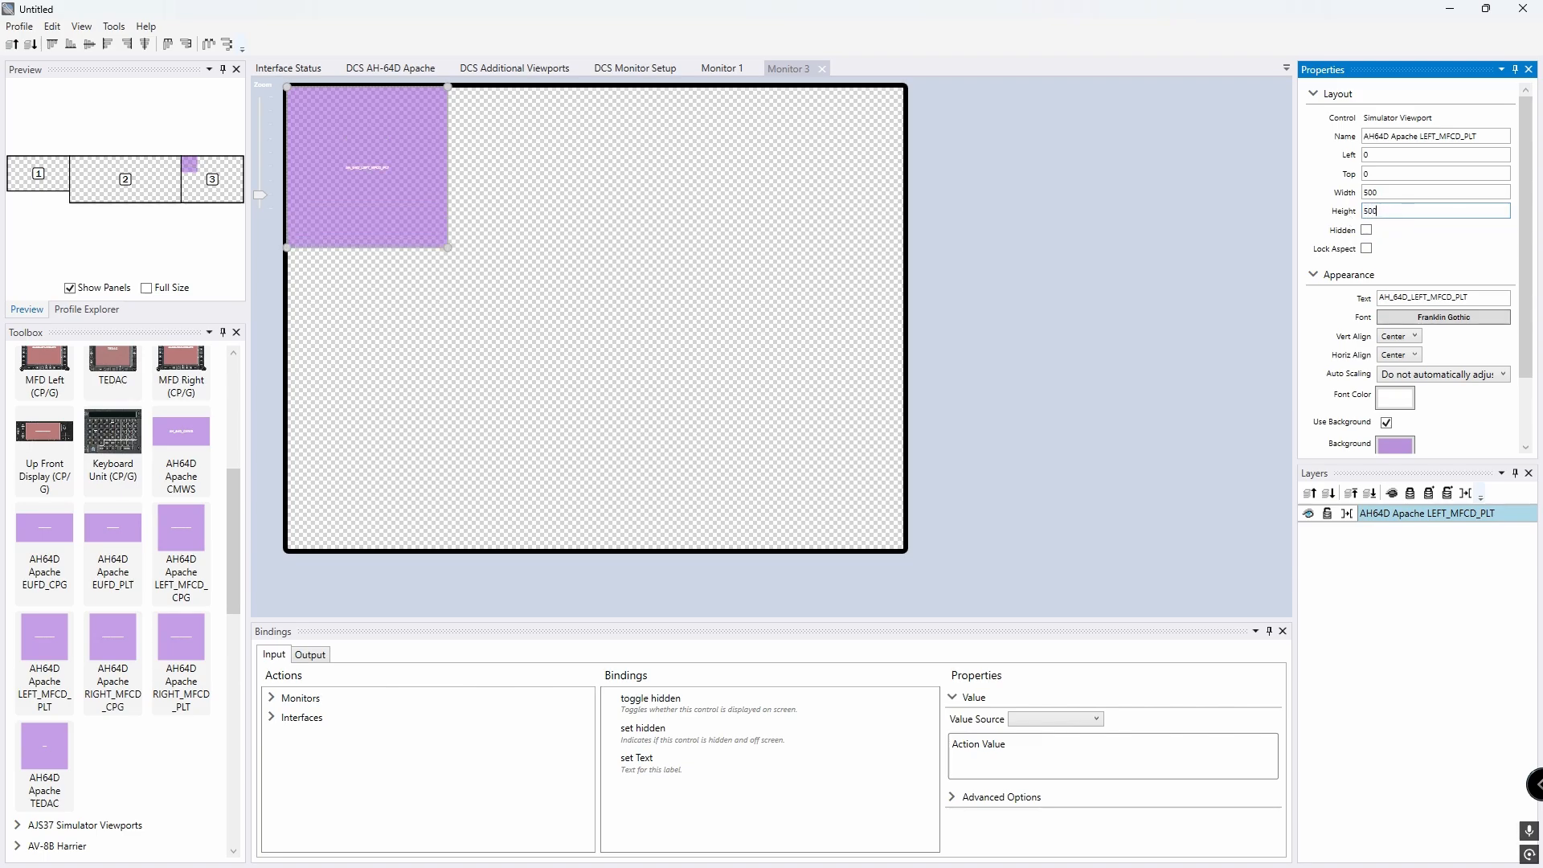
left_click(670, 344)
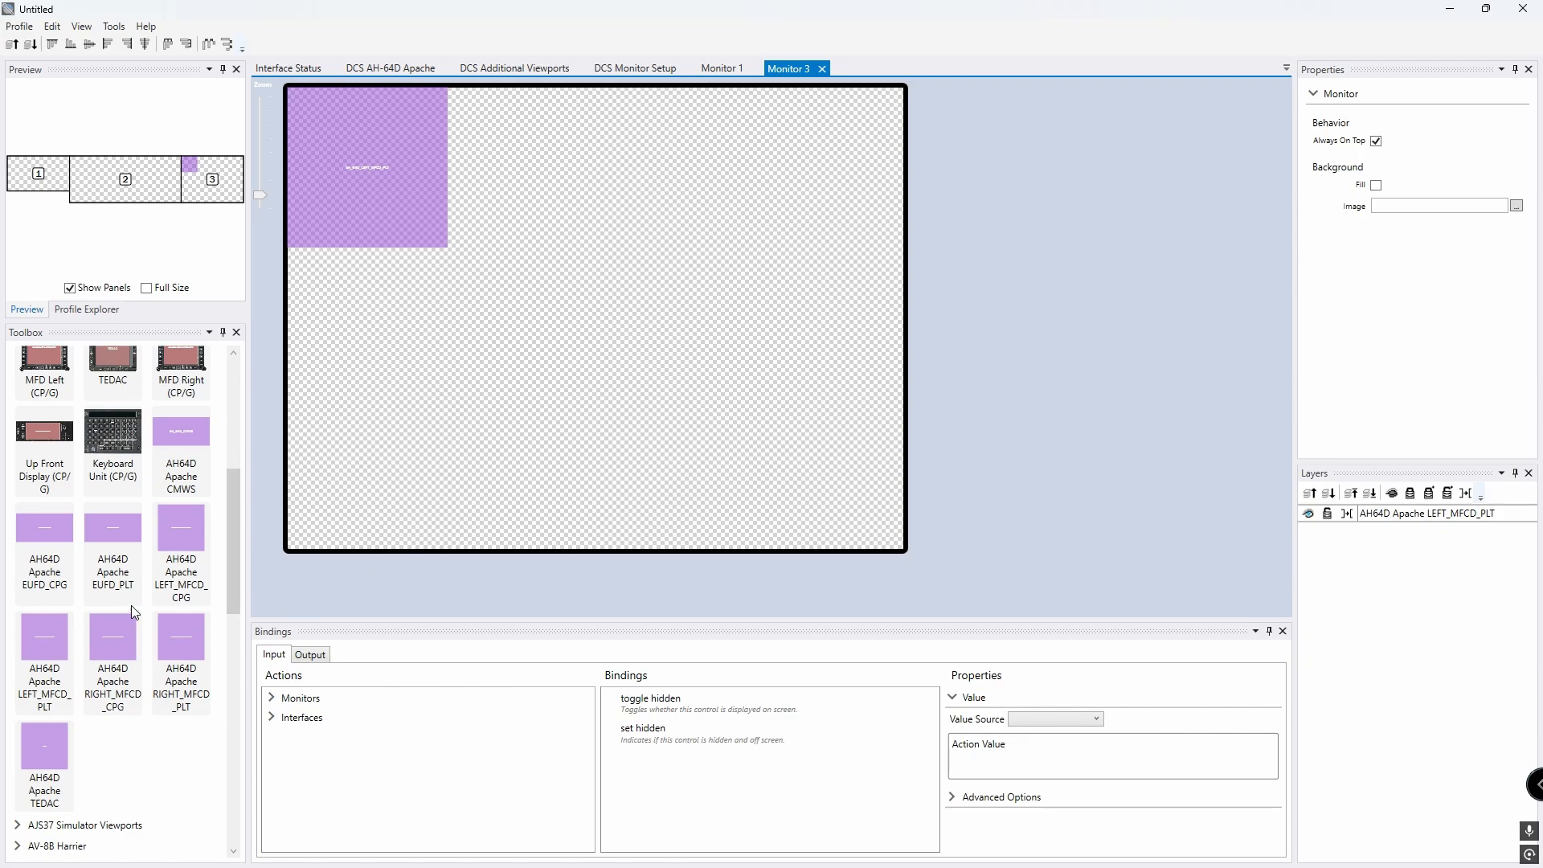
Step: Place the AH64D Apache LEFT_MFCD_CPG viewport directly below the LEFT_MFCD_PLT viewport and set its width and height to 500
left_click_drag(180, 545, 306, 288)
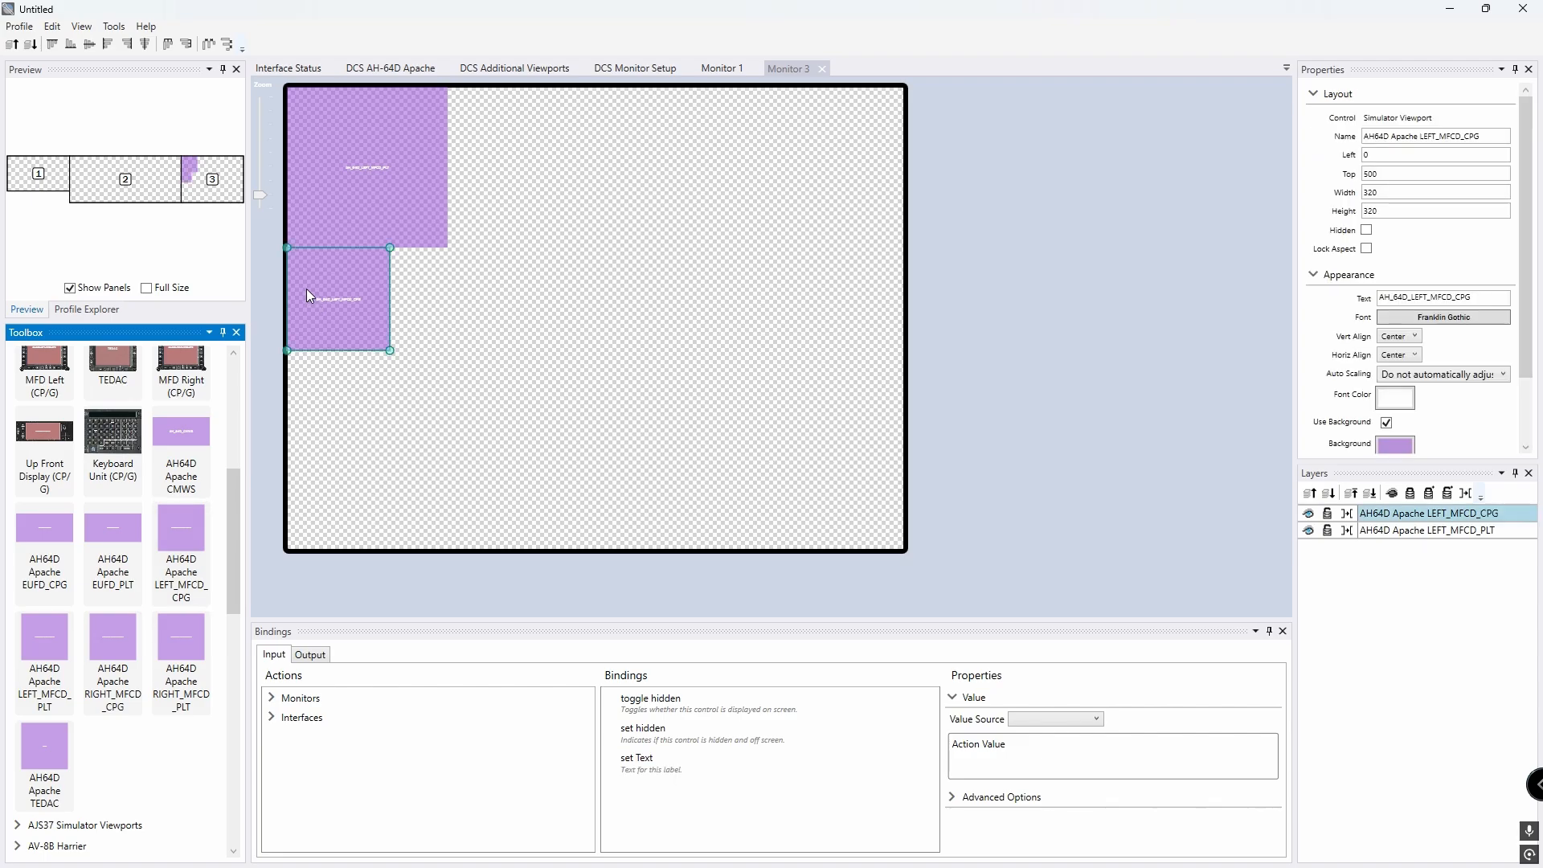
left_click(1368, 193)
double_click(1368, 194)
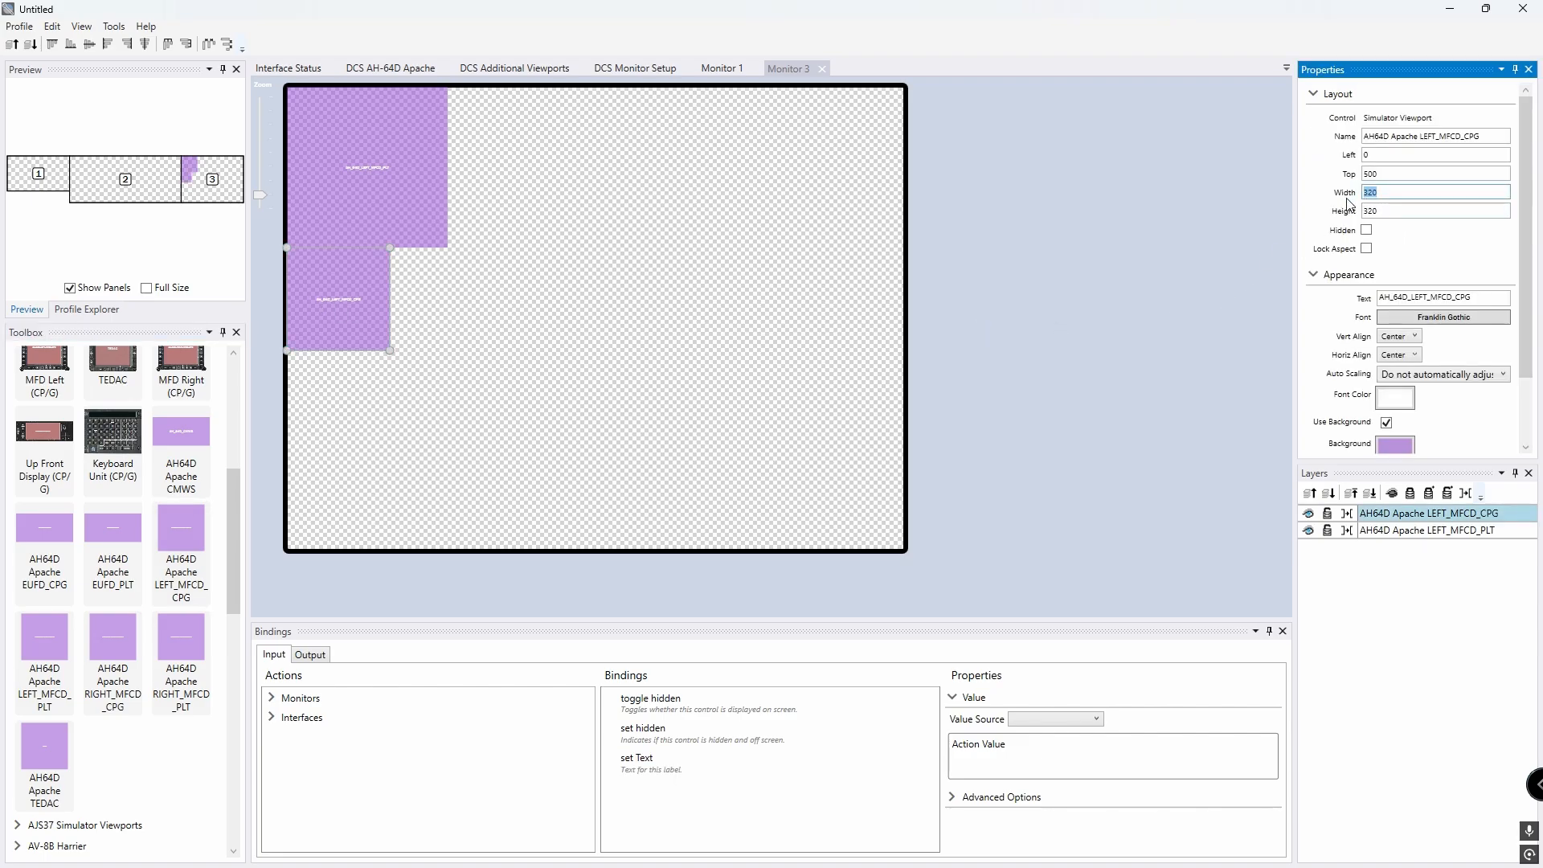
type("500")
key("Tab")
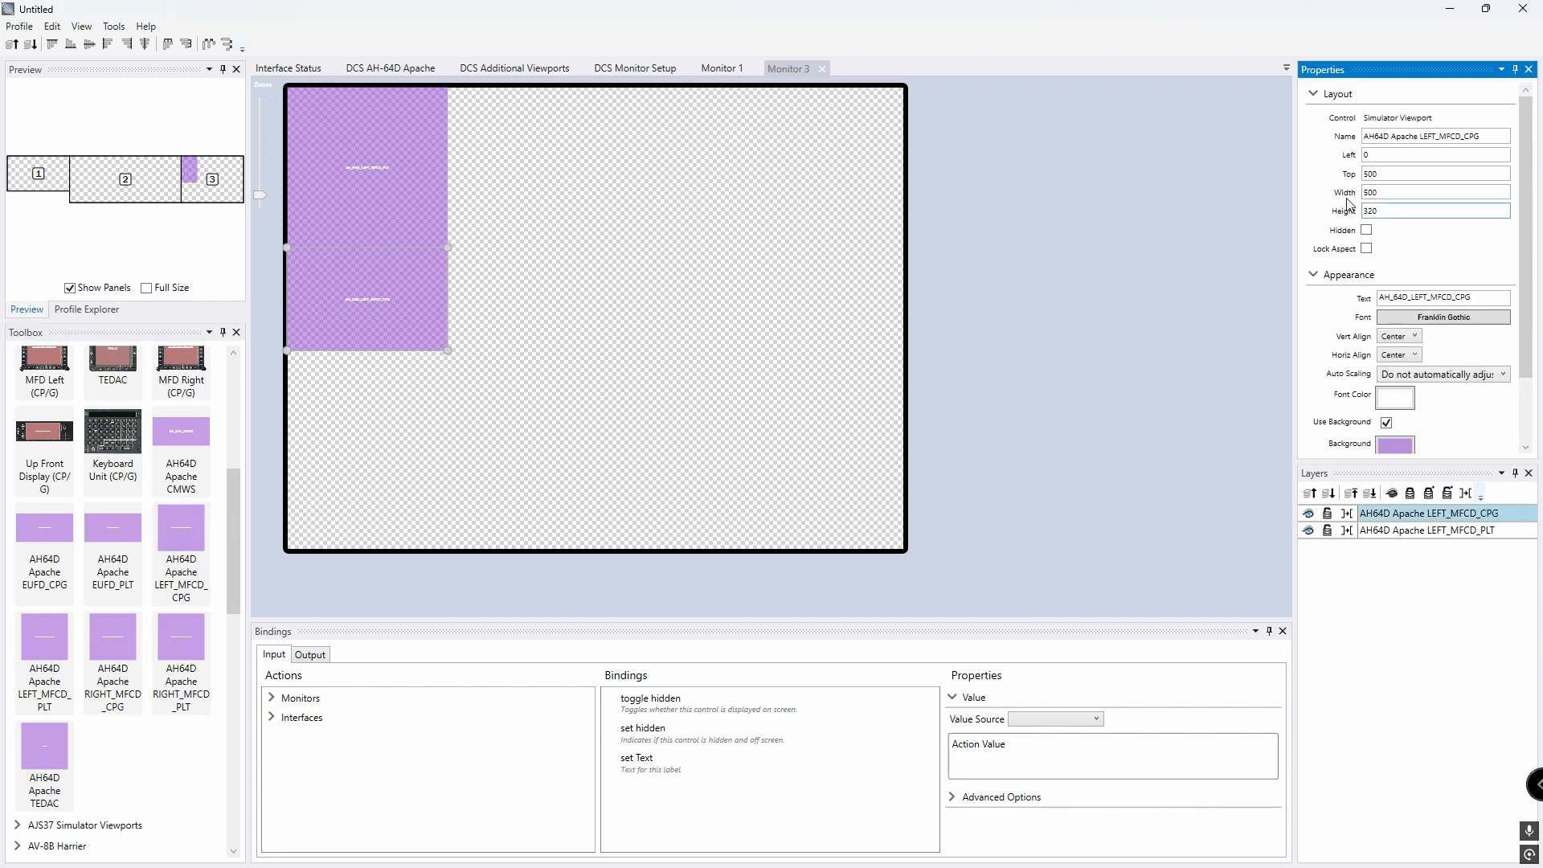
type("50")
key("Return")
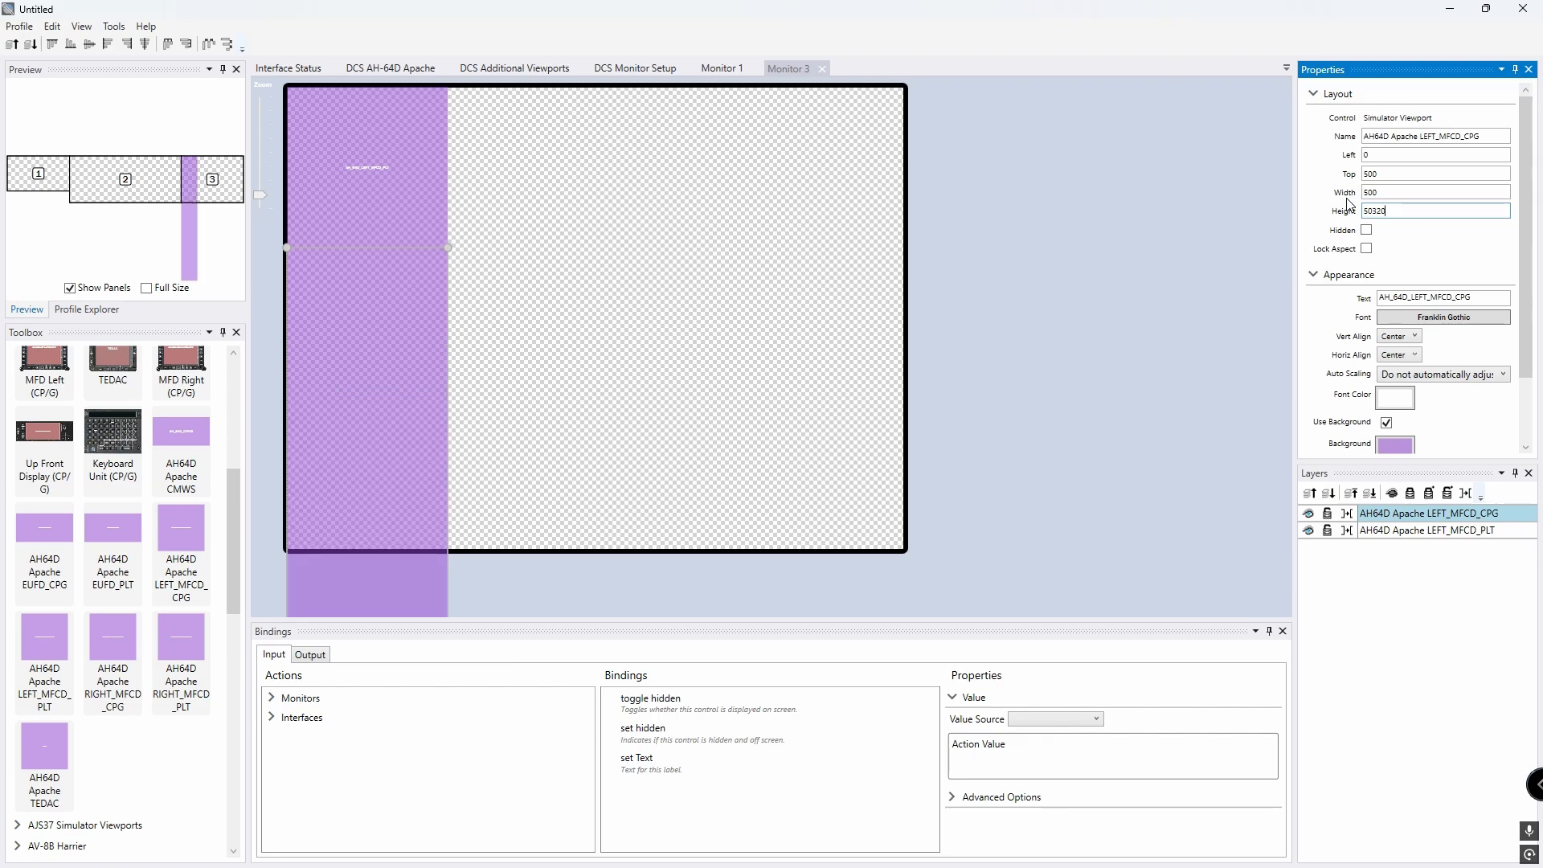
key("BackSpace")
key("Return")
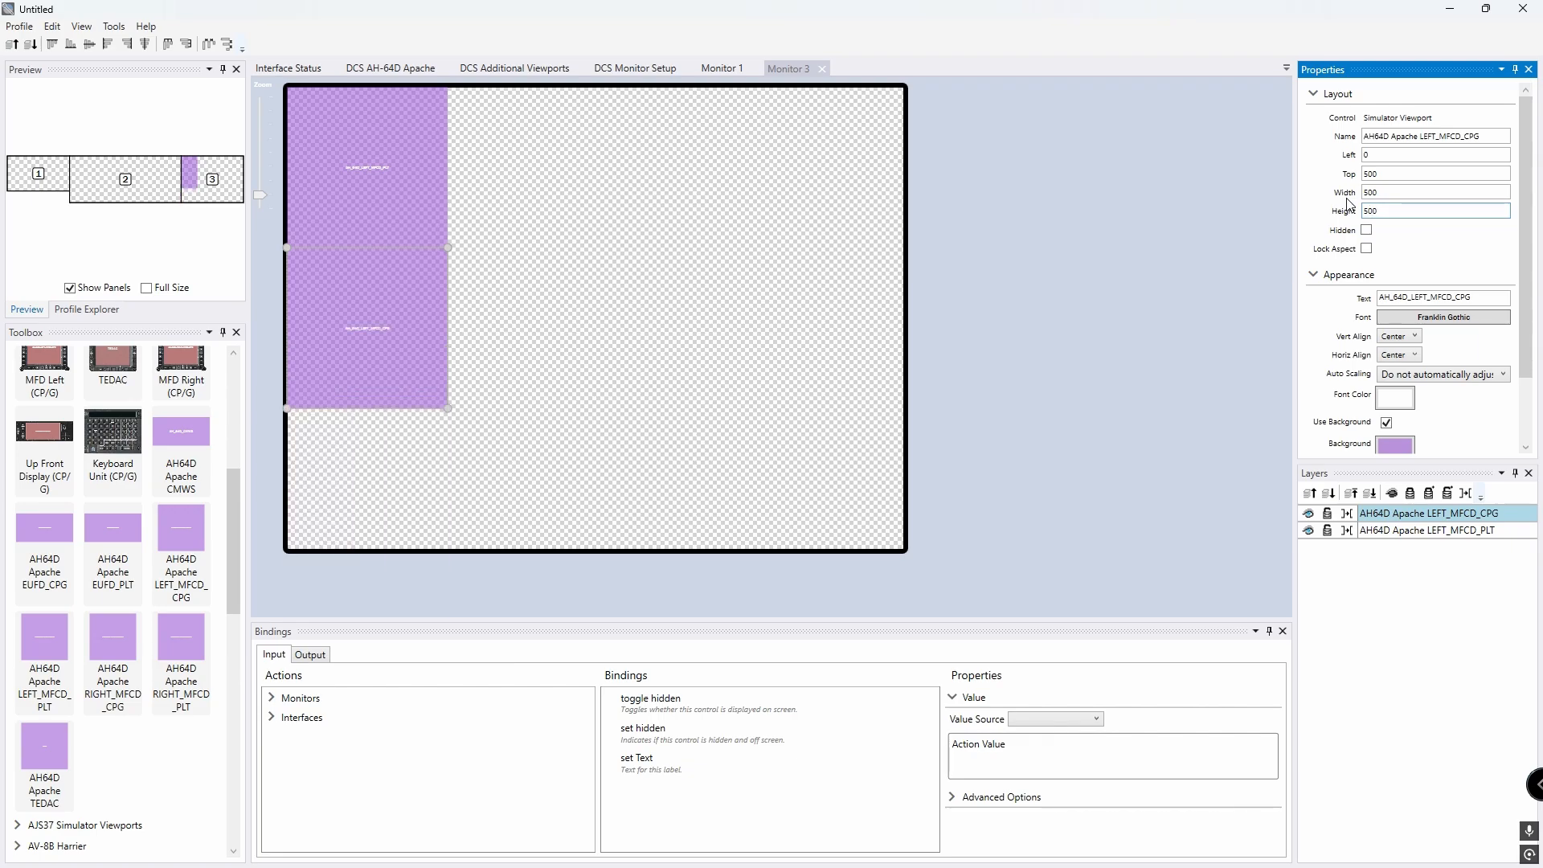
left_click(647, 286)
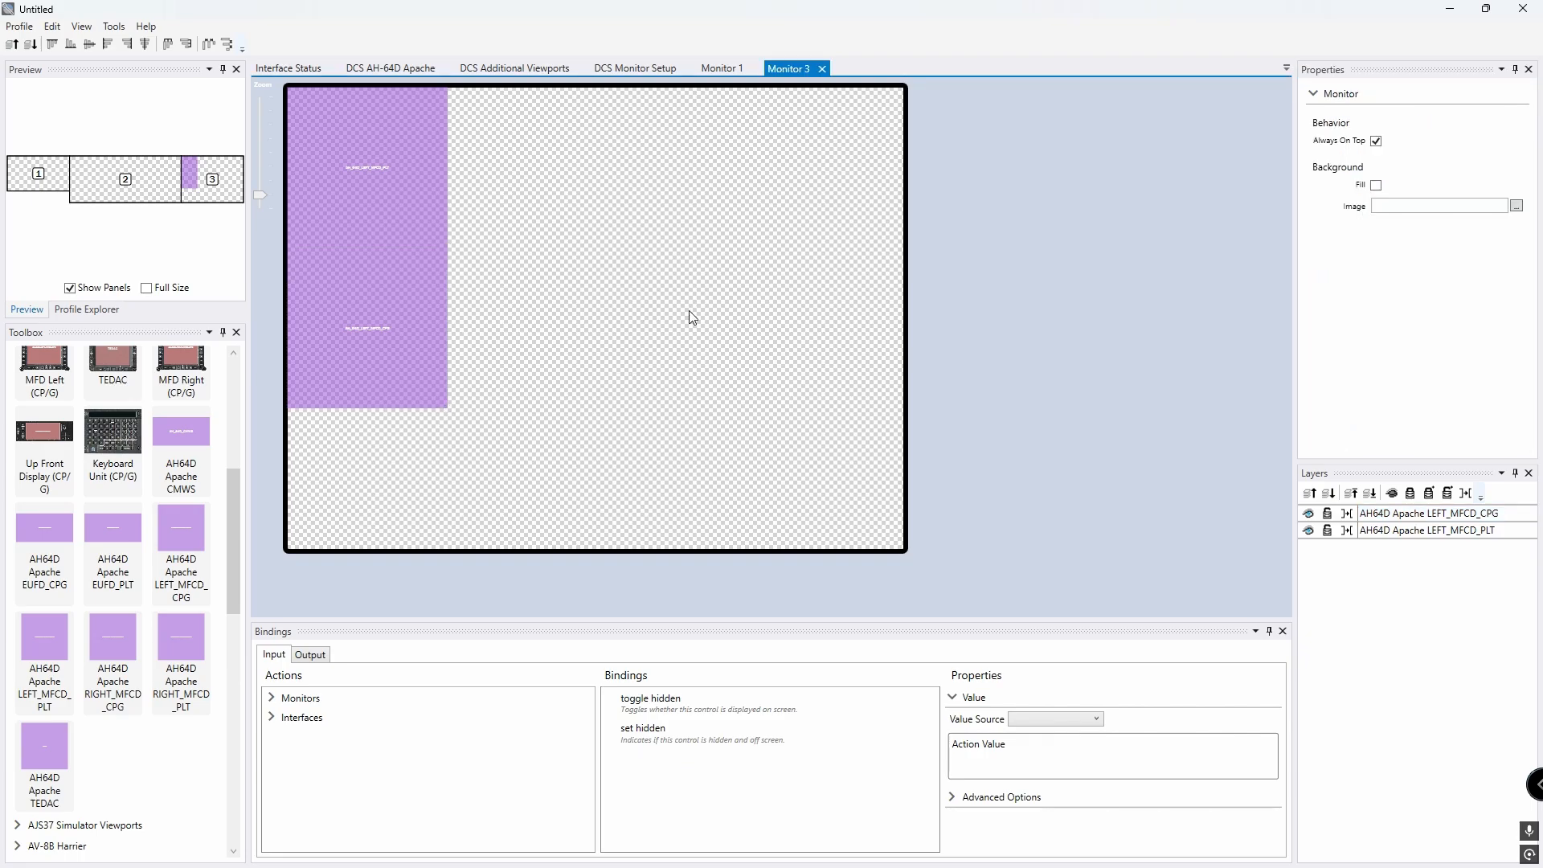
Step: Review the viewport area in DCS Monitor Setup and save the profile as Apache_Test, overwriting the existing file
left_click(640, 75)
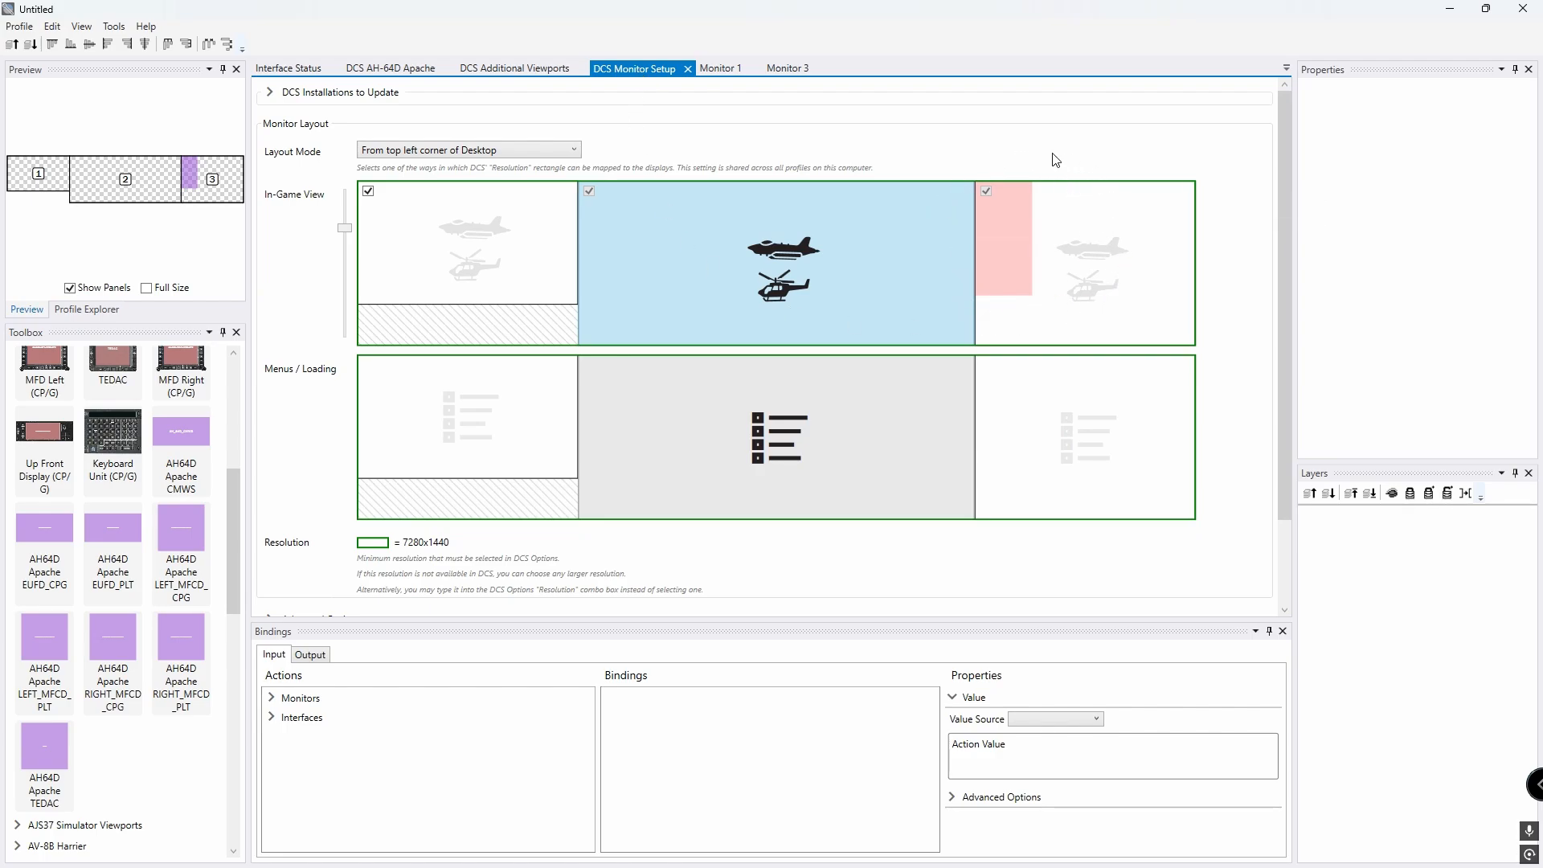
left_click(19, 26)
left_click(48, 102)
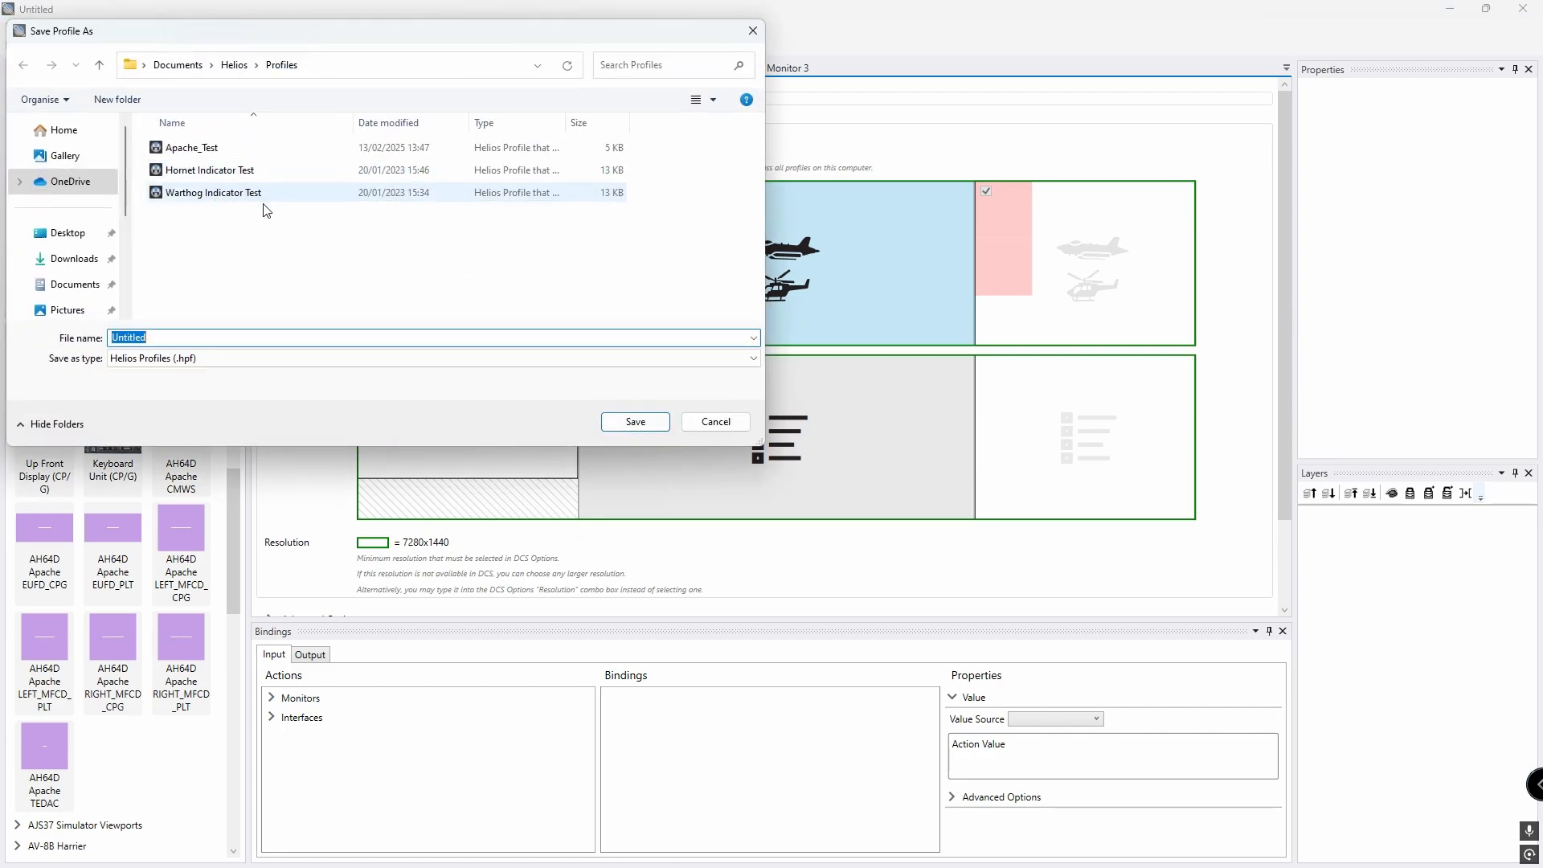
left_click(196, 148)
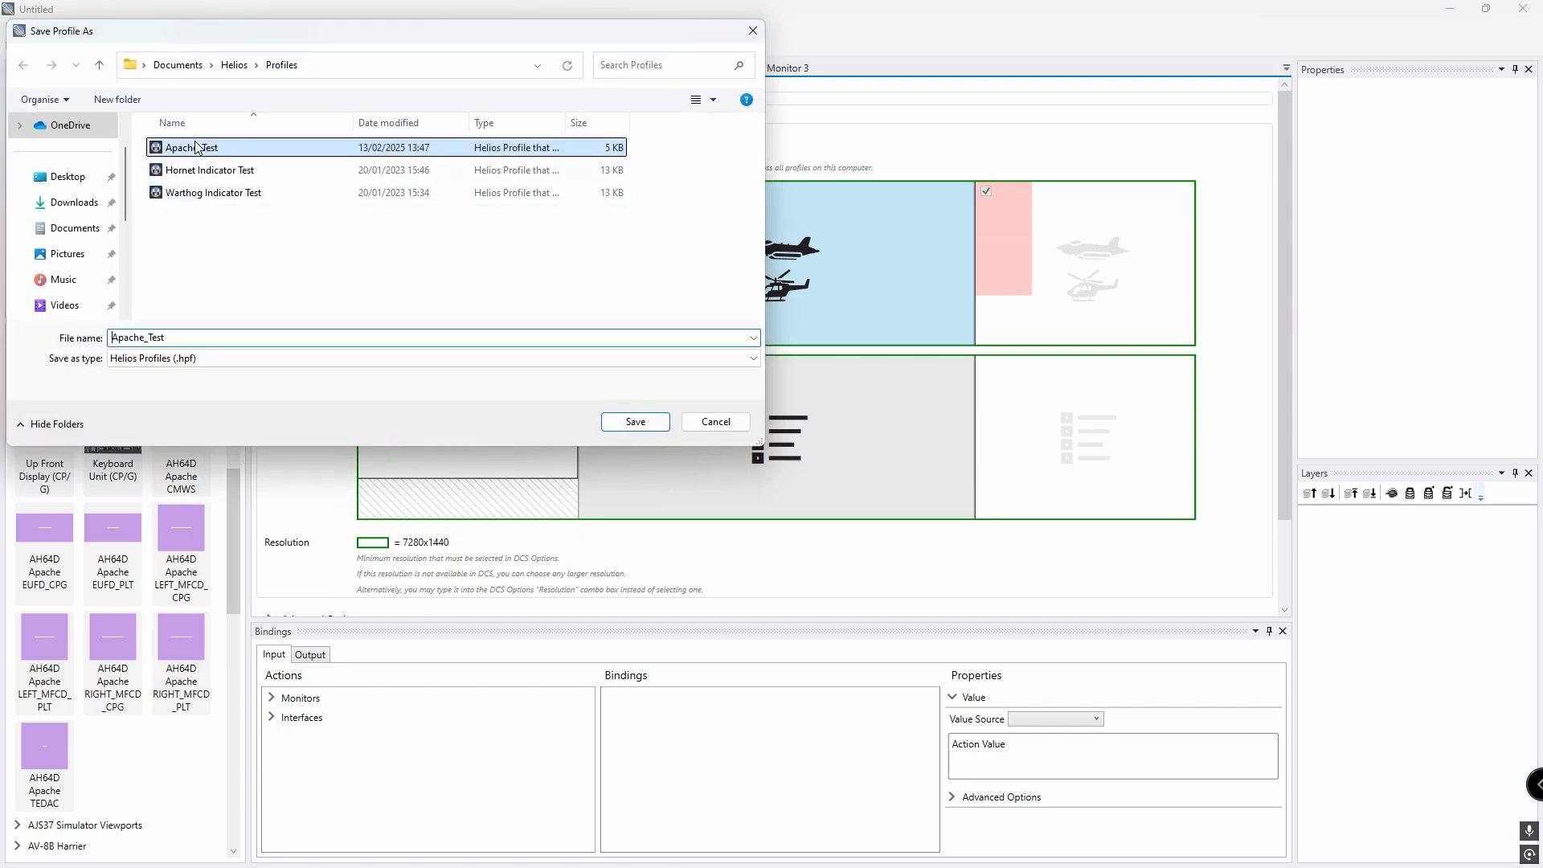
left_click(635, 422)
left_click(833, 503)
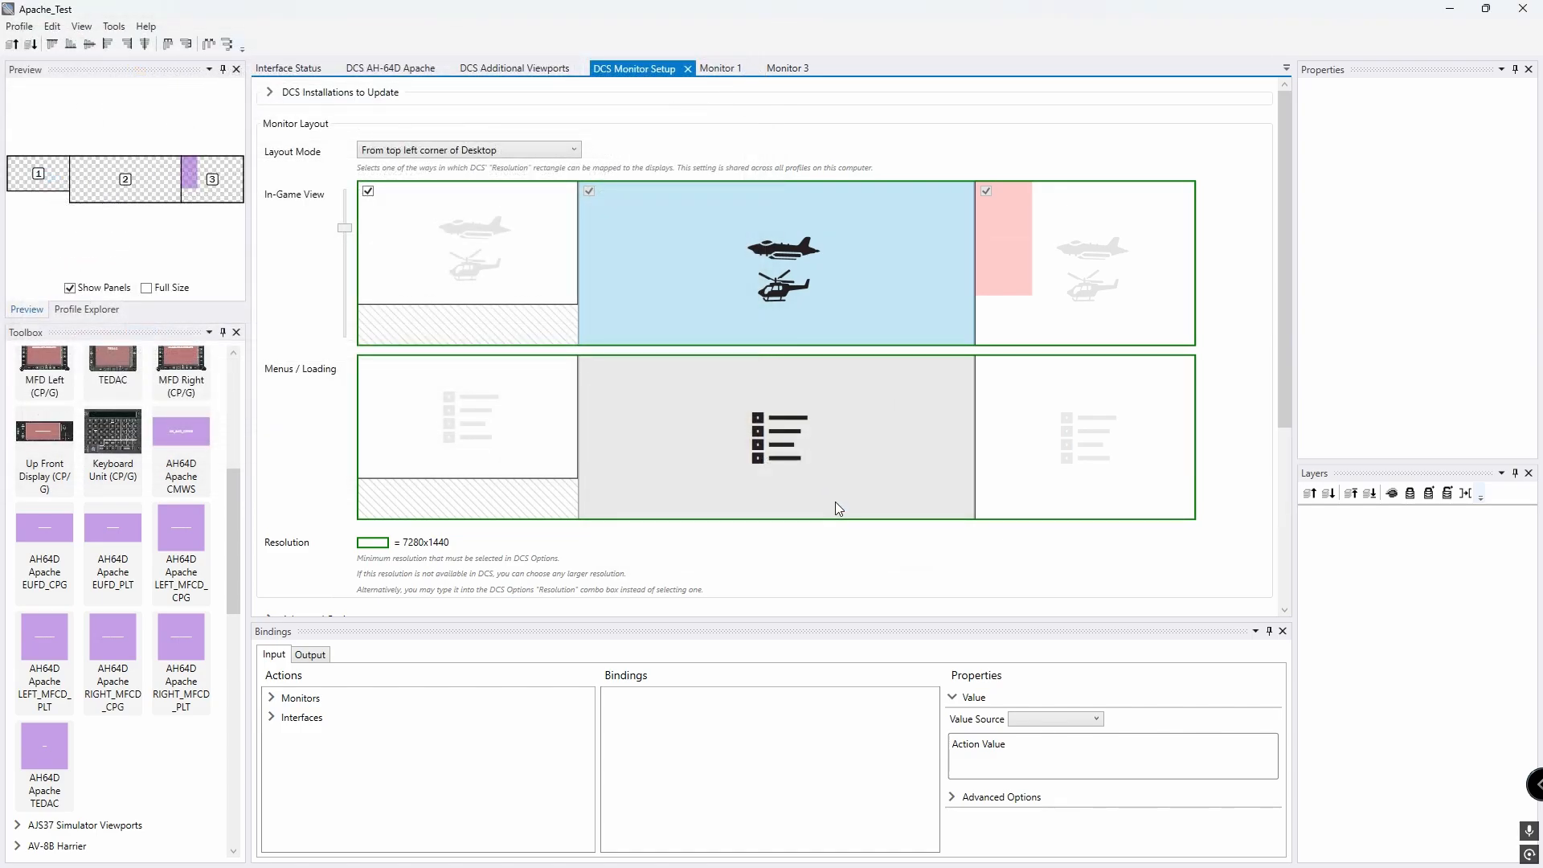
Step: Configure the DCS monitor setup files for the profile in the DCS Monitor Setup file output section
scroll(1098, 454, "down", 3)
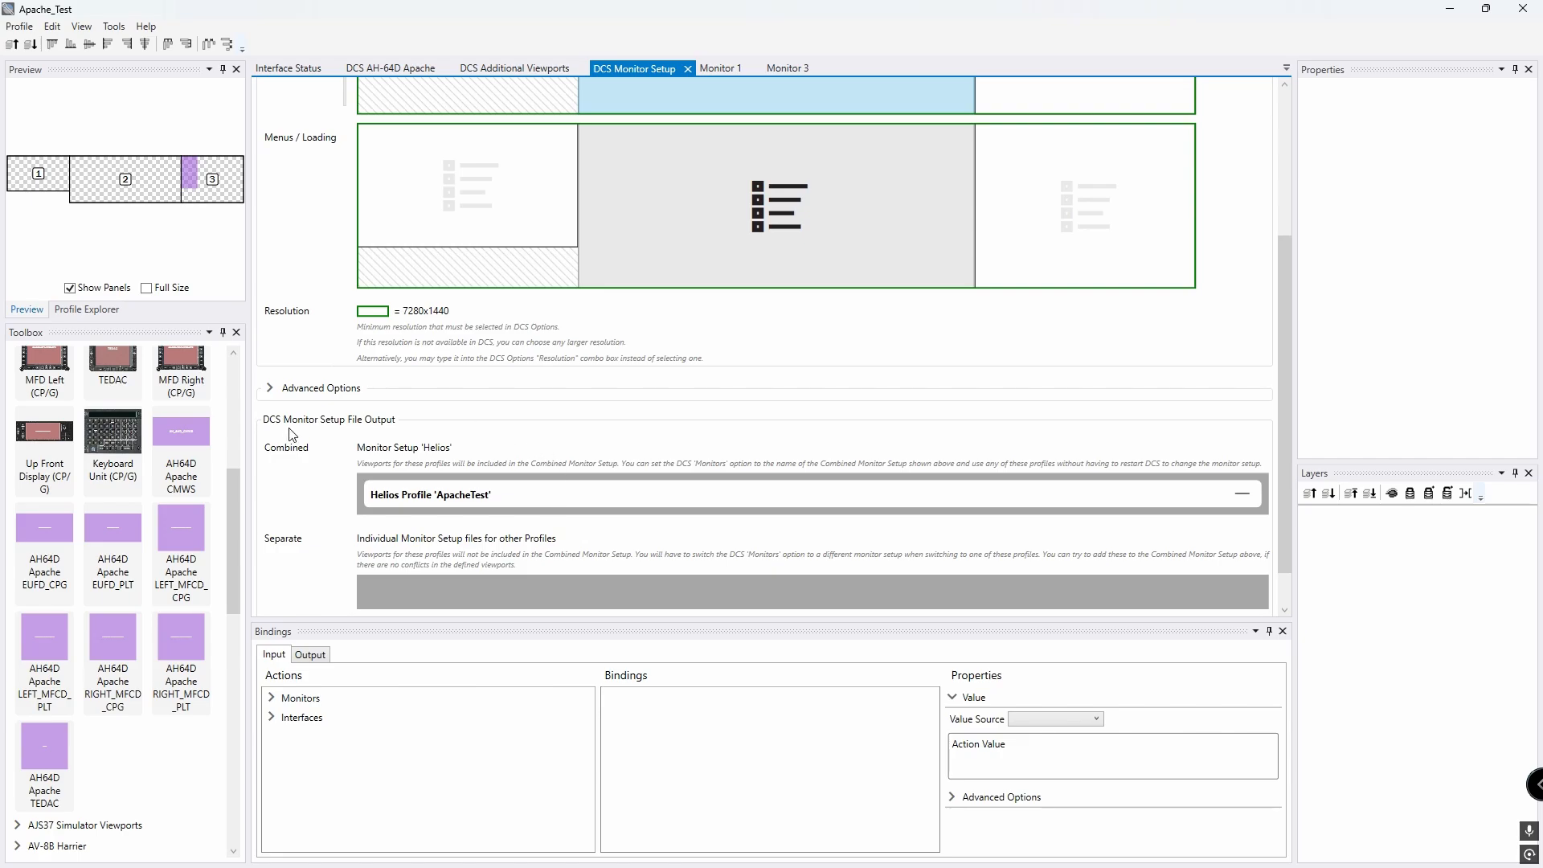
scroll(291, 524, "down", 1)
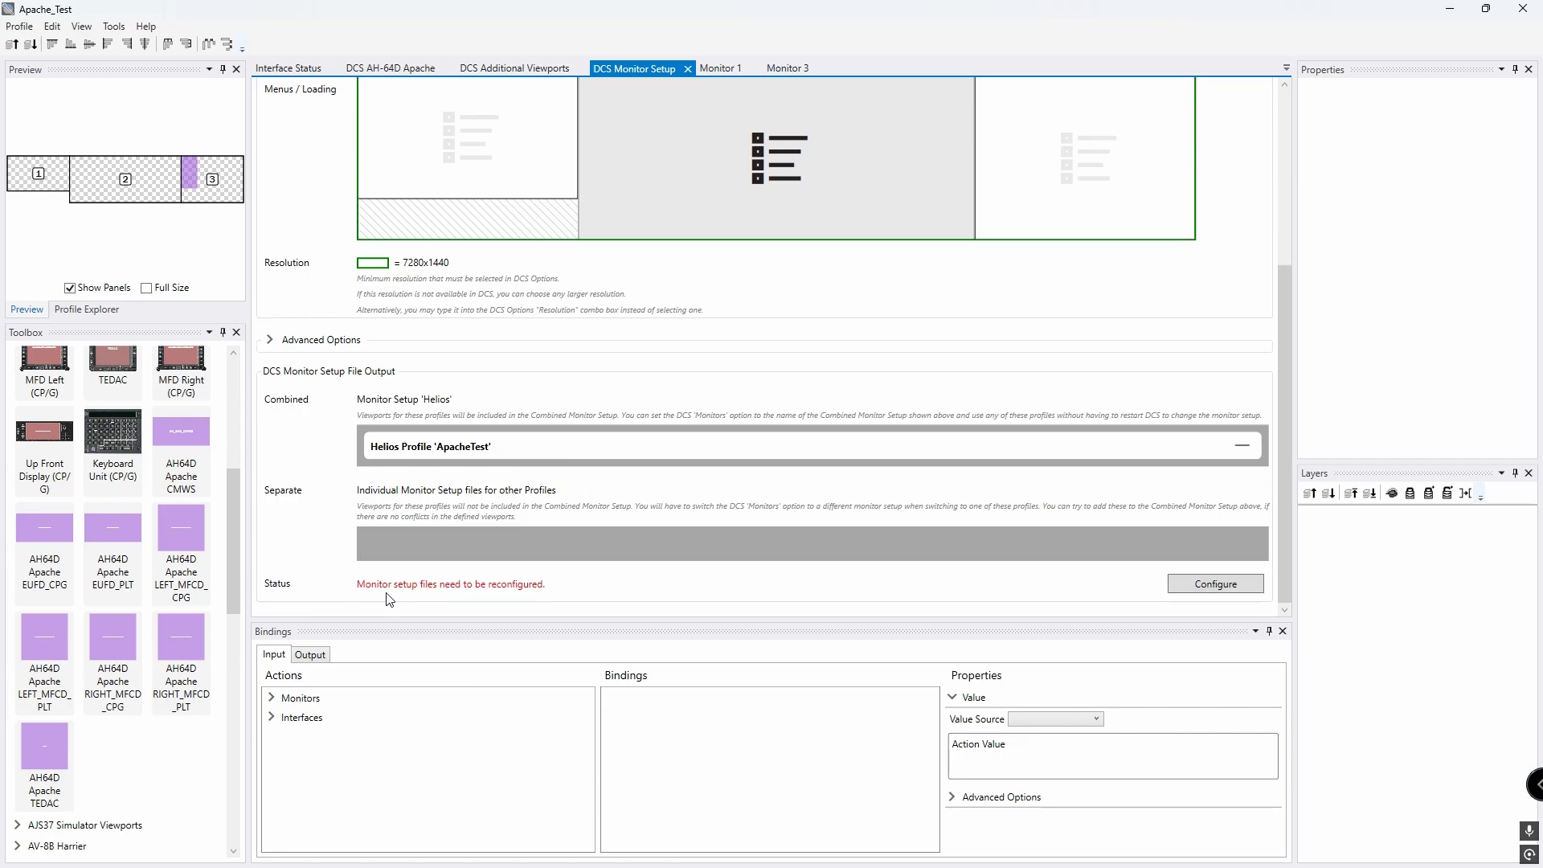
left_click(1197, 588)
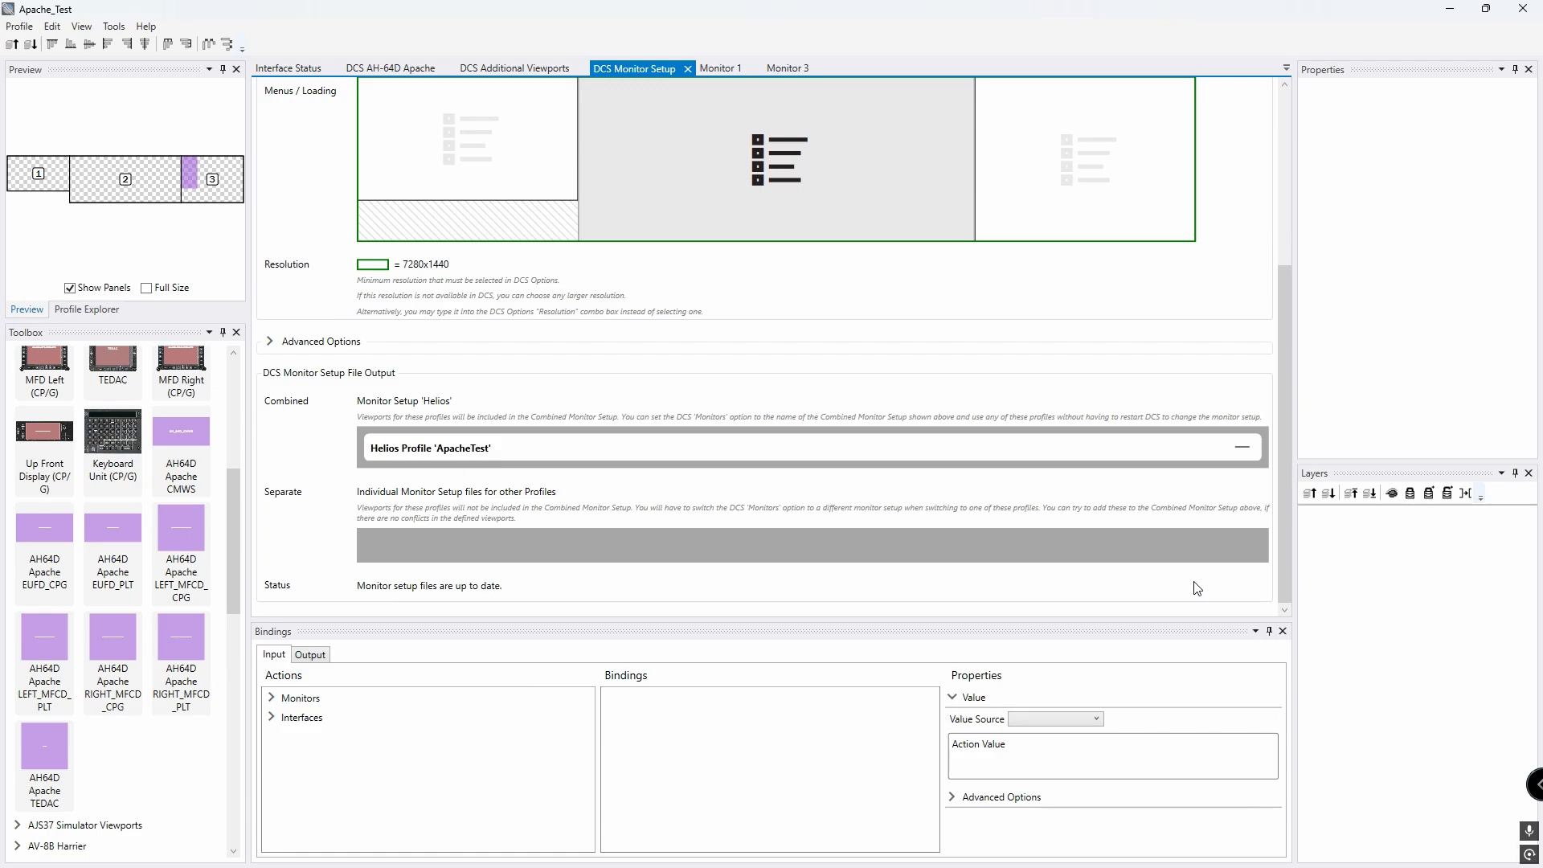
Step: Check the interface status of the profile and examine the DCS Monitor Setup details
left_click(290, 73)
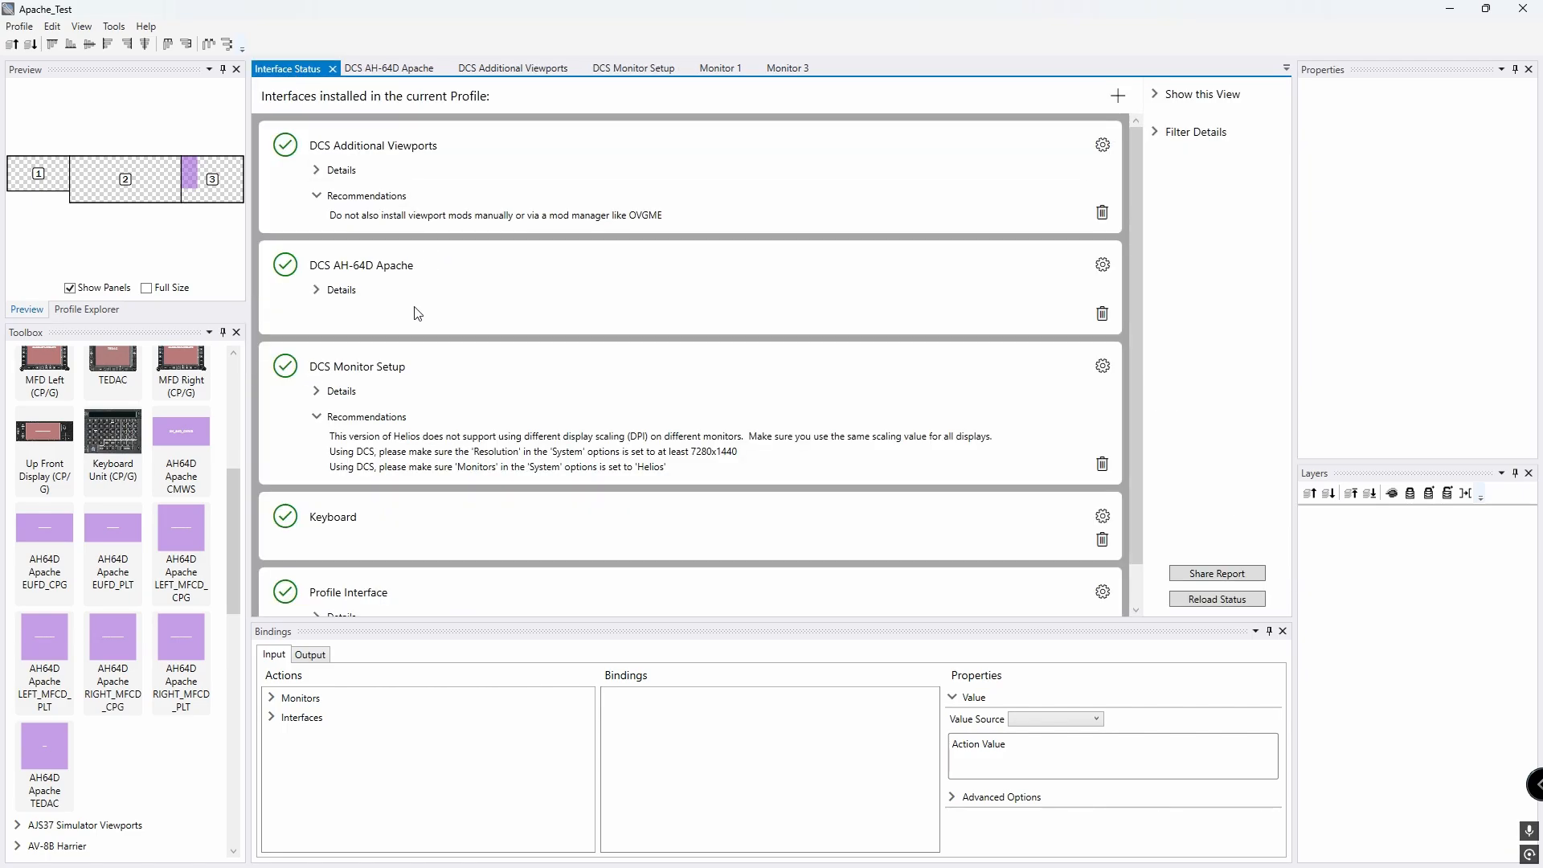
left_click(324, 394)
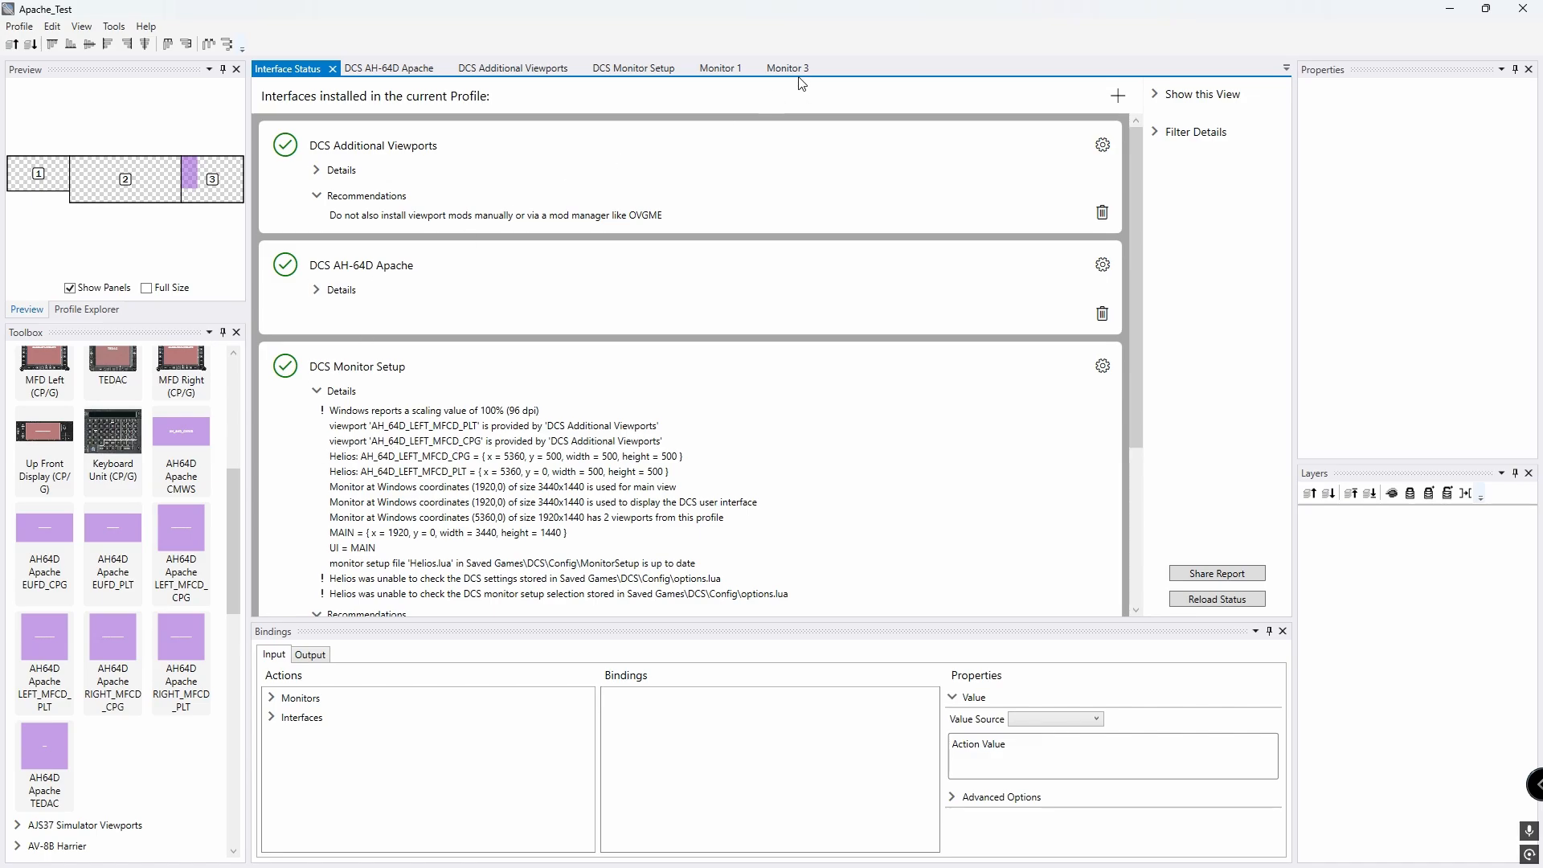
Step: Place a Generic Bezel panel in the upper-left corner of Monitor 1
left_click(730, 69)
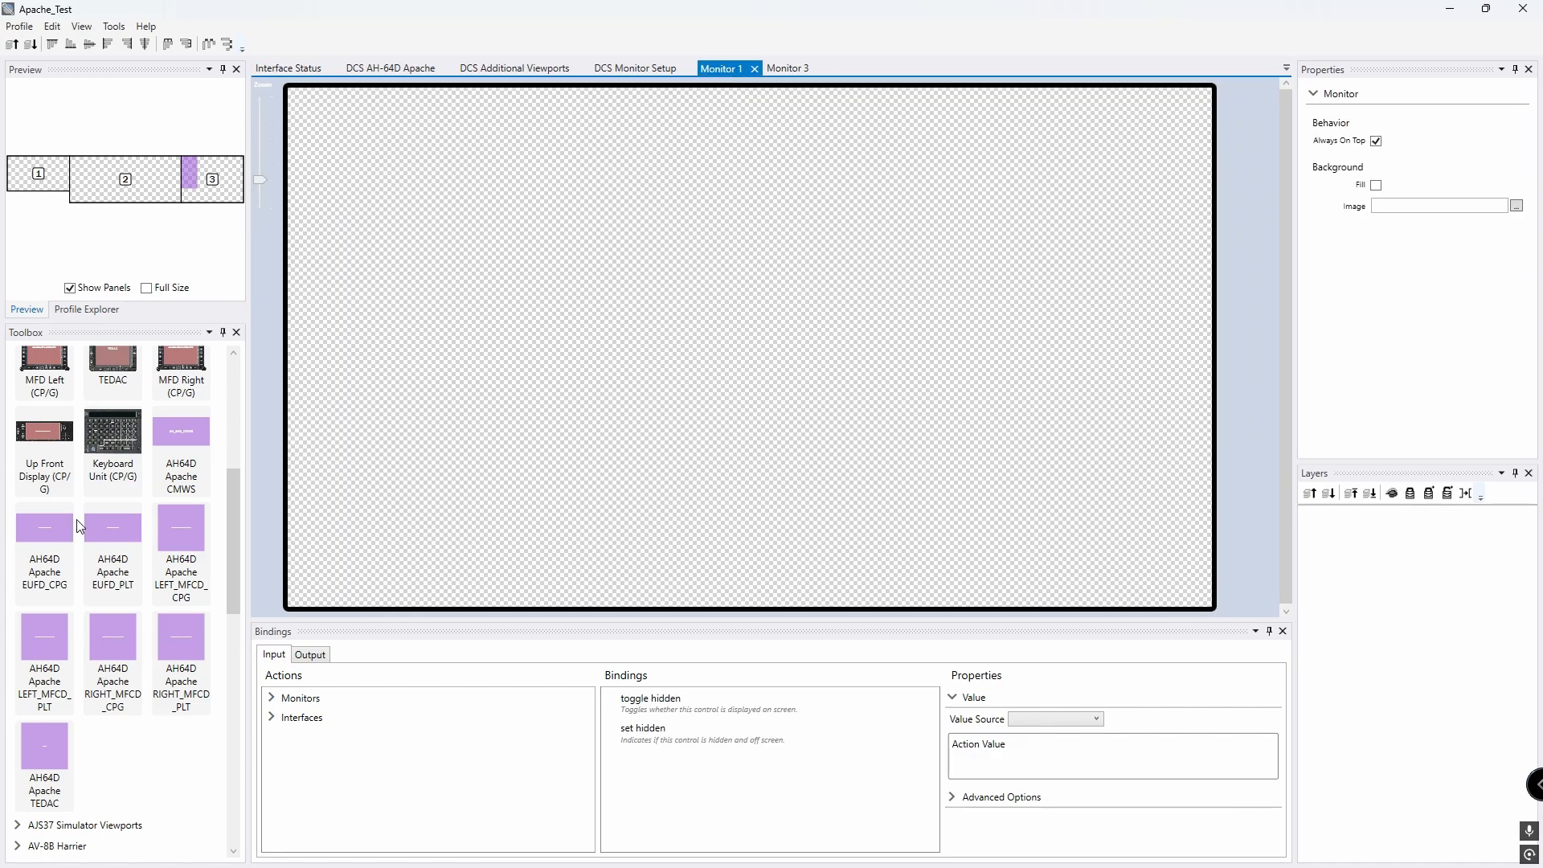
scroll(81, 524, "down", 10)
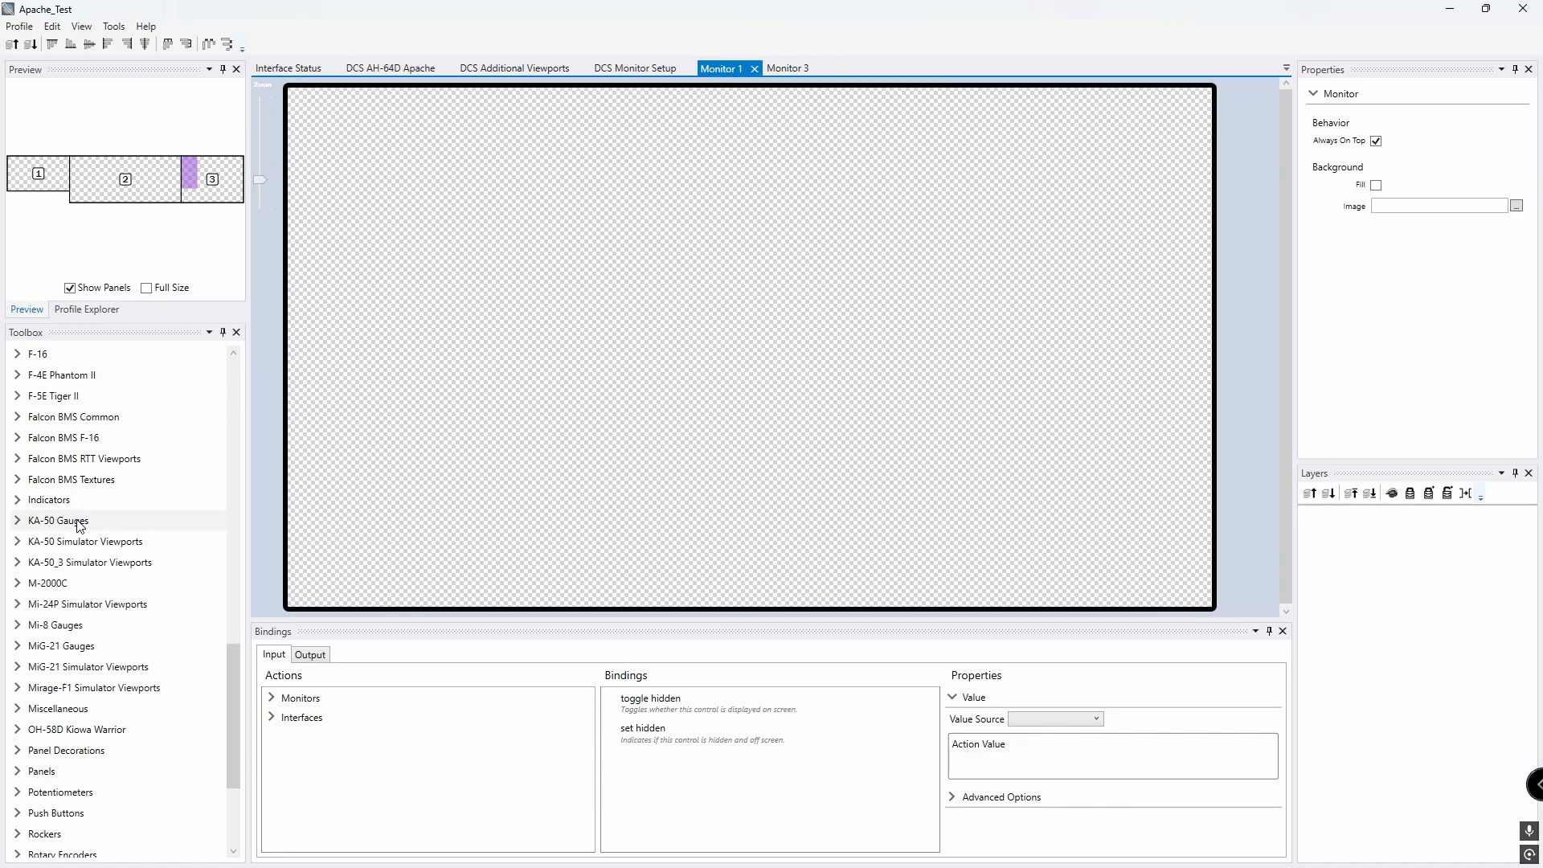
left_click(17, 773)
scroll(78, 756, "down", 2)
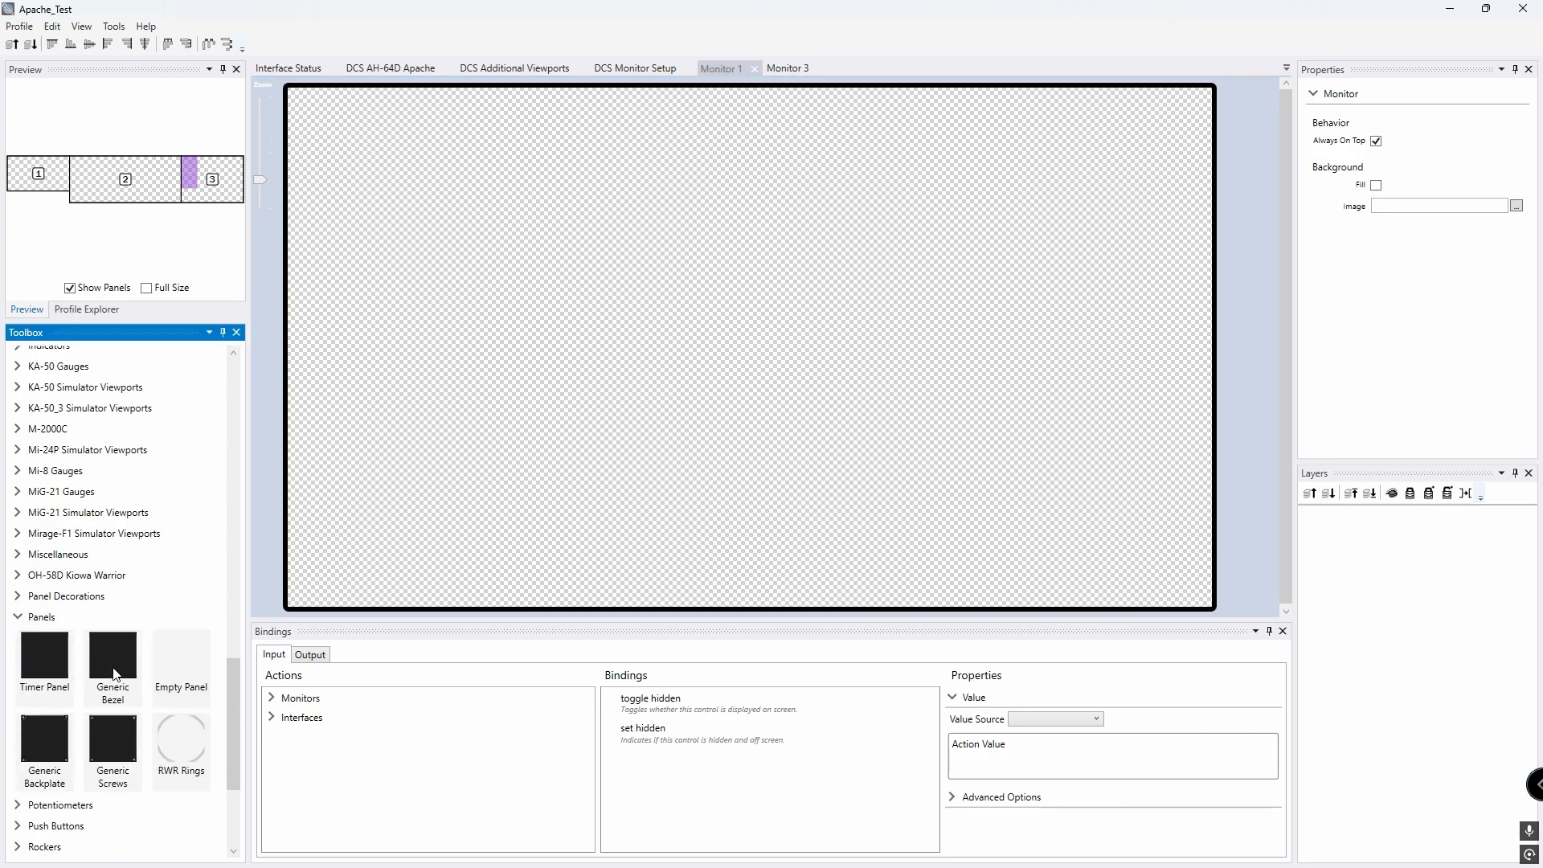
left_click_drag(112, 659, 307, 115)
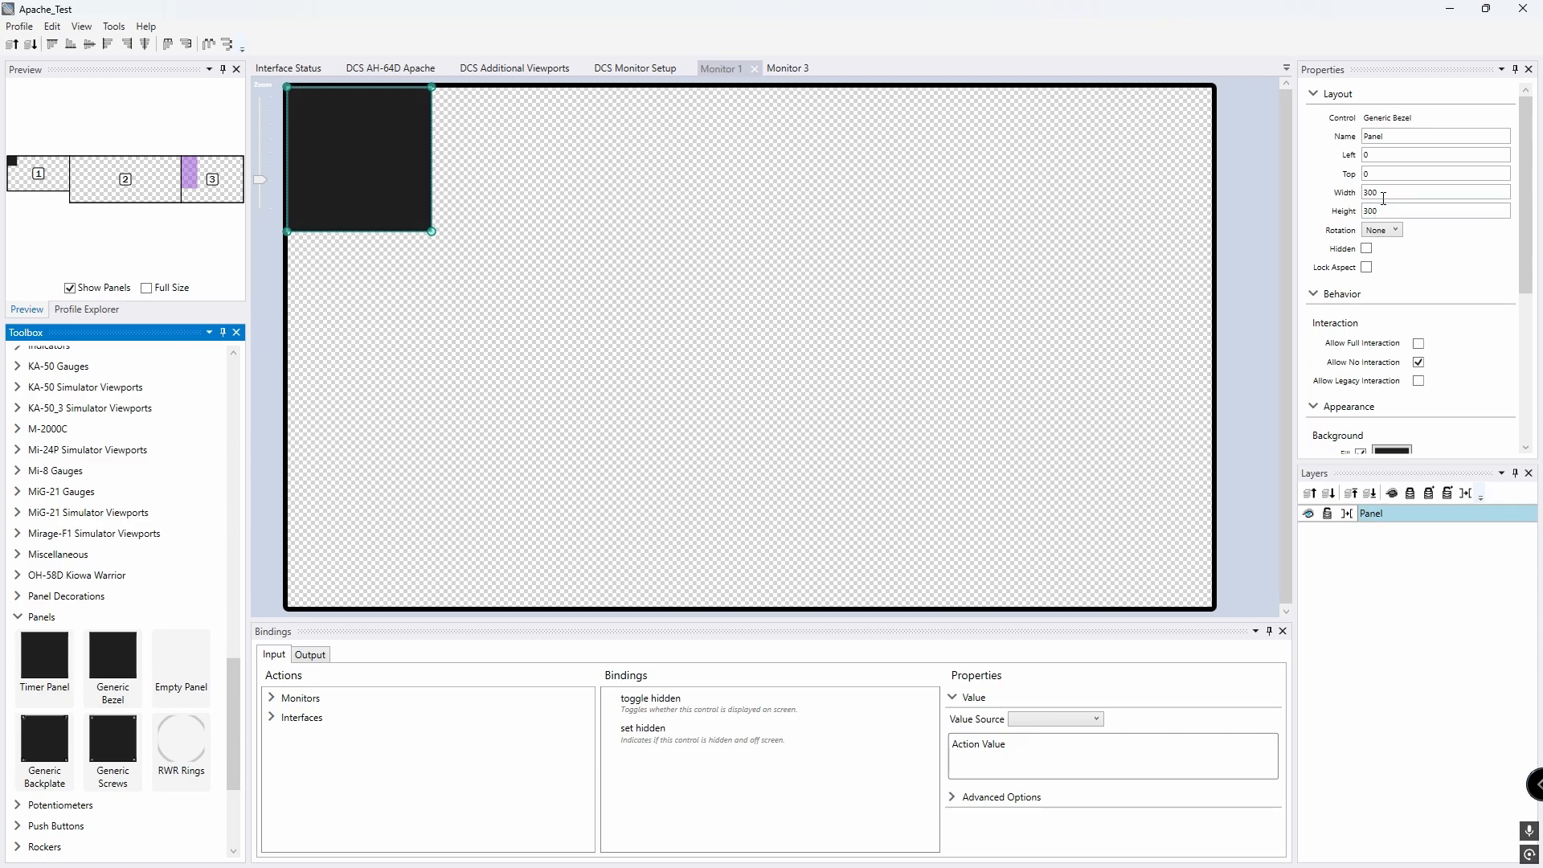
Step: Rename the bezel panel as Pilot Panel and set its width to 1920 and height to 1000
left_click(1434, 192)
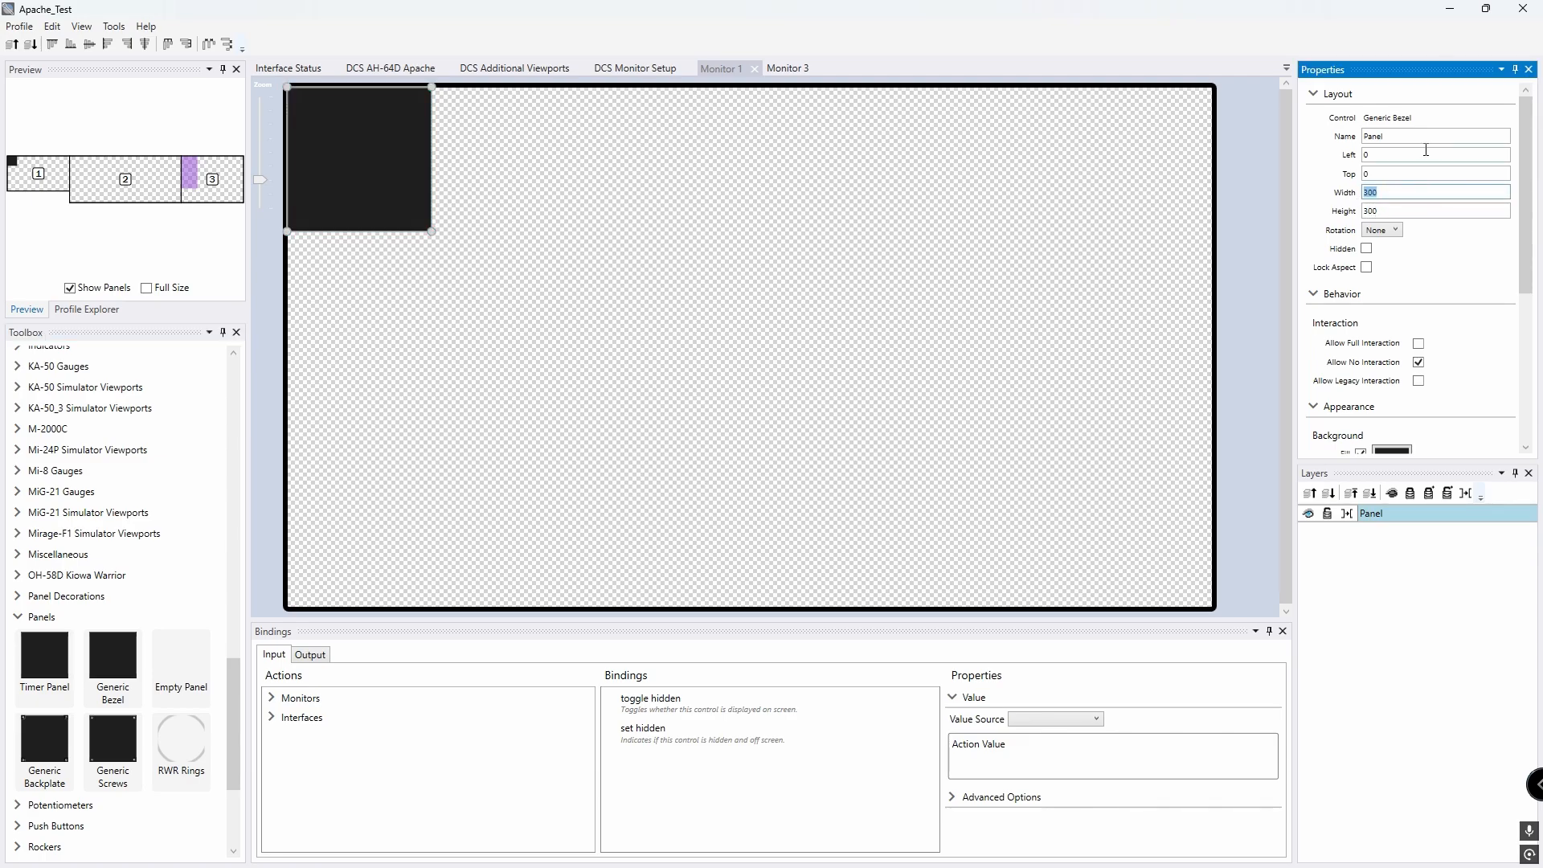
left_click(1364, 136)
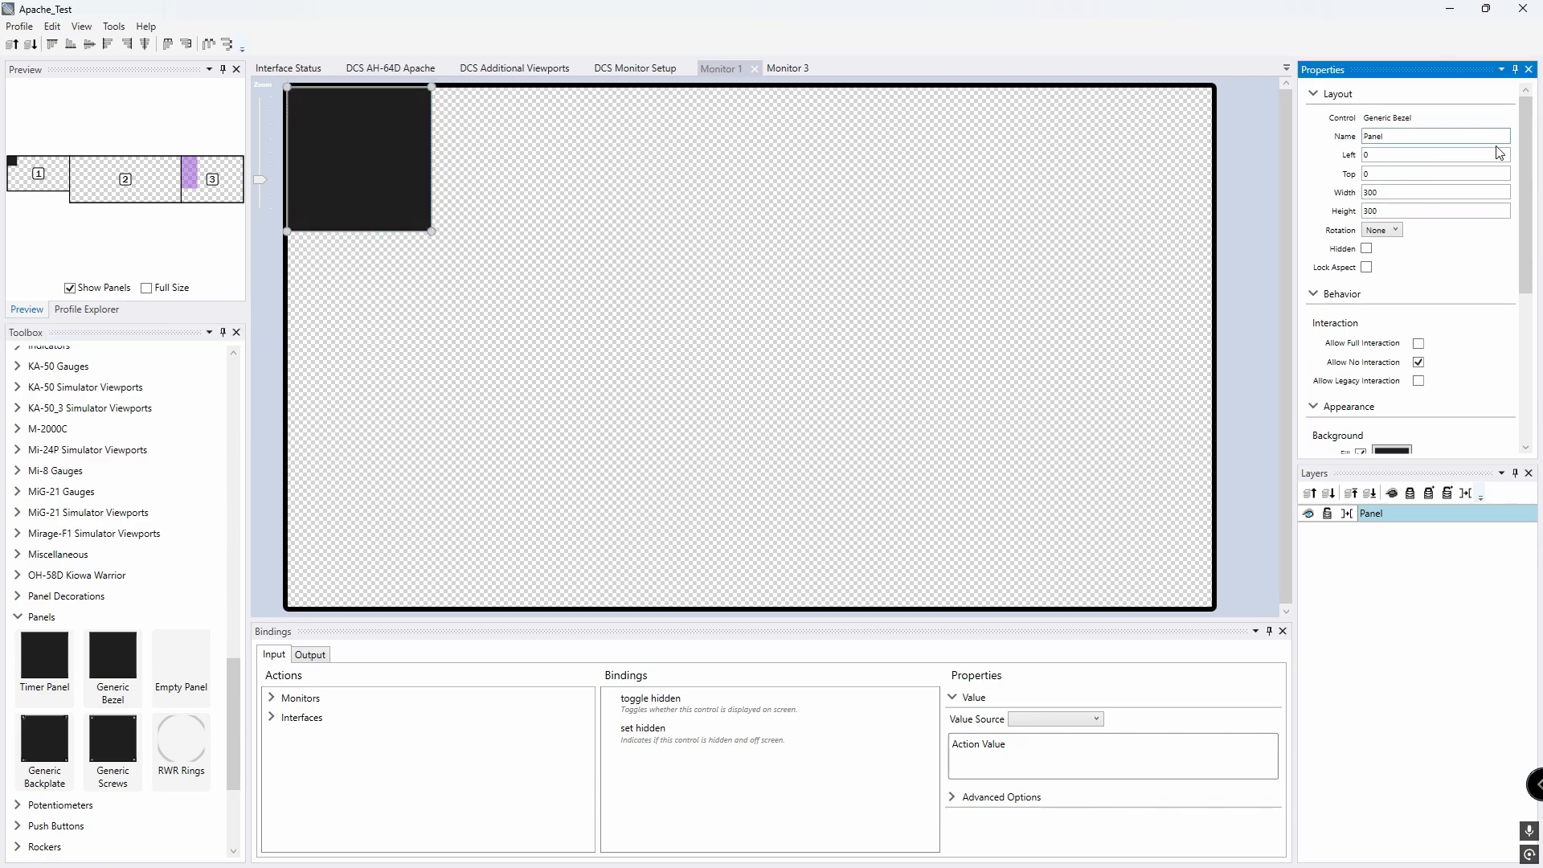
type("Pilot")
left_click(1365, 195)
type("12")
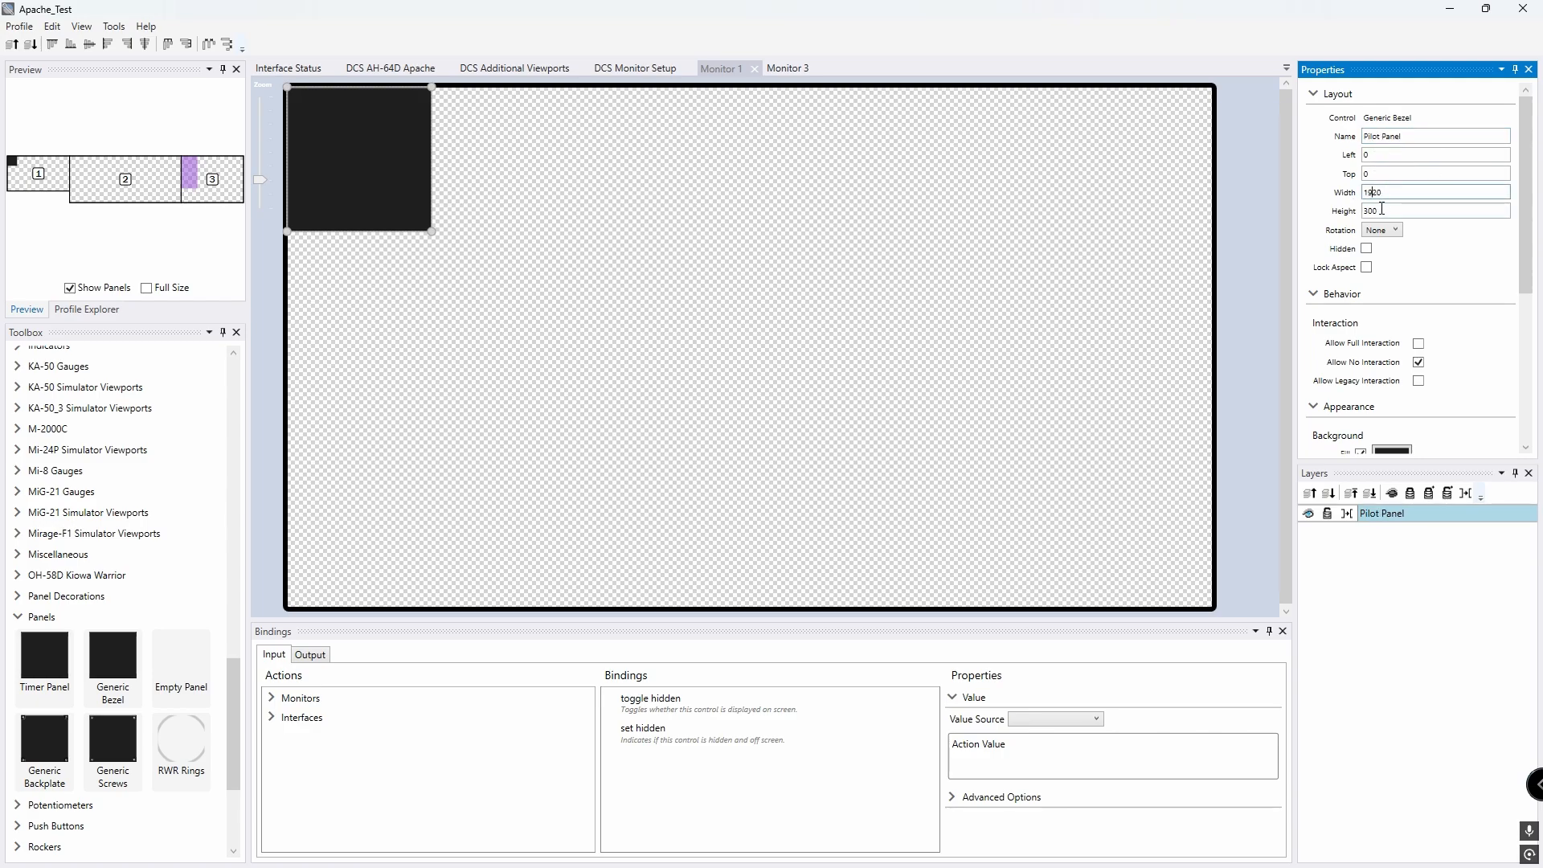
left_click(1383, 209)
type("10")
key("Return")
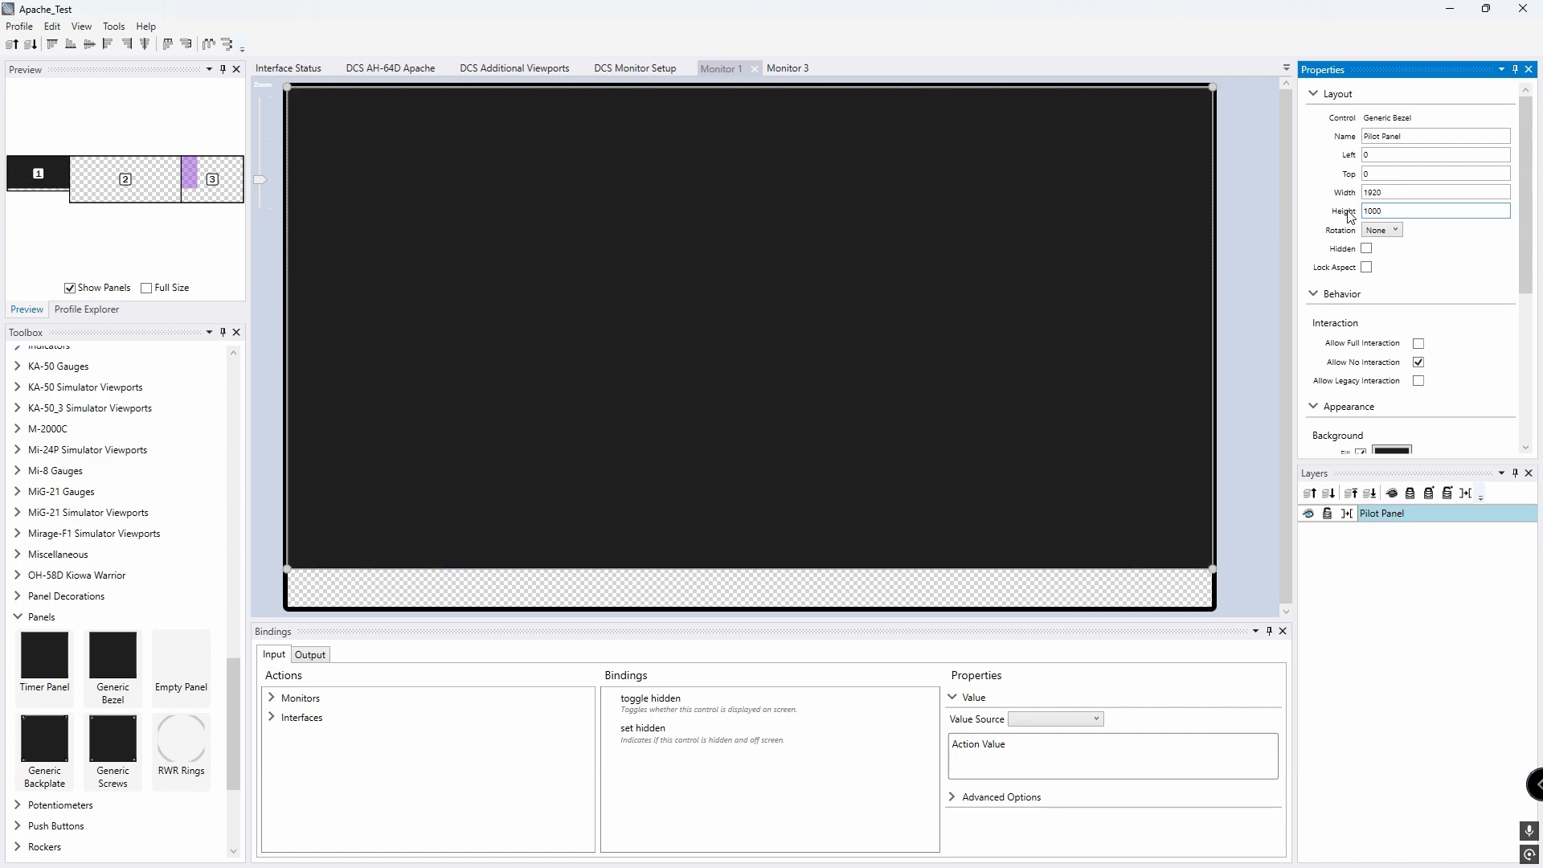
Step: Change the Pilot Panel's background fill to a semi-transparent grey, #A2828282
scroll(1443, 390, "down", 1)
left_click(1393, 418)
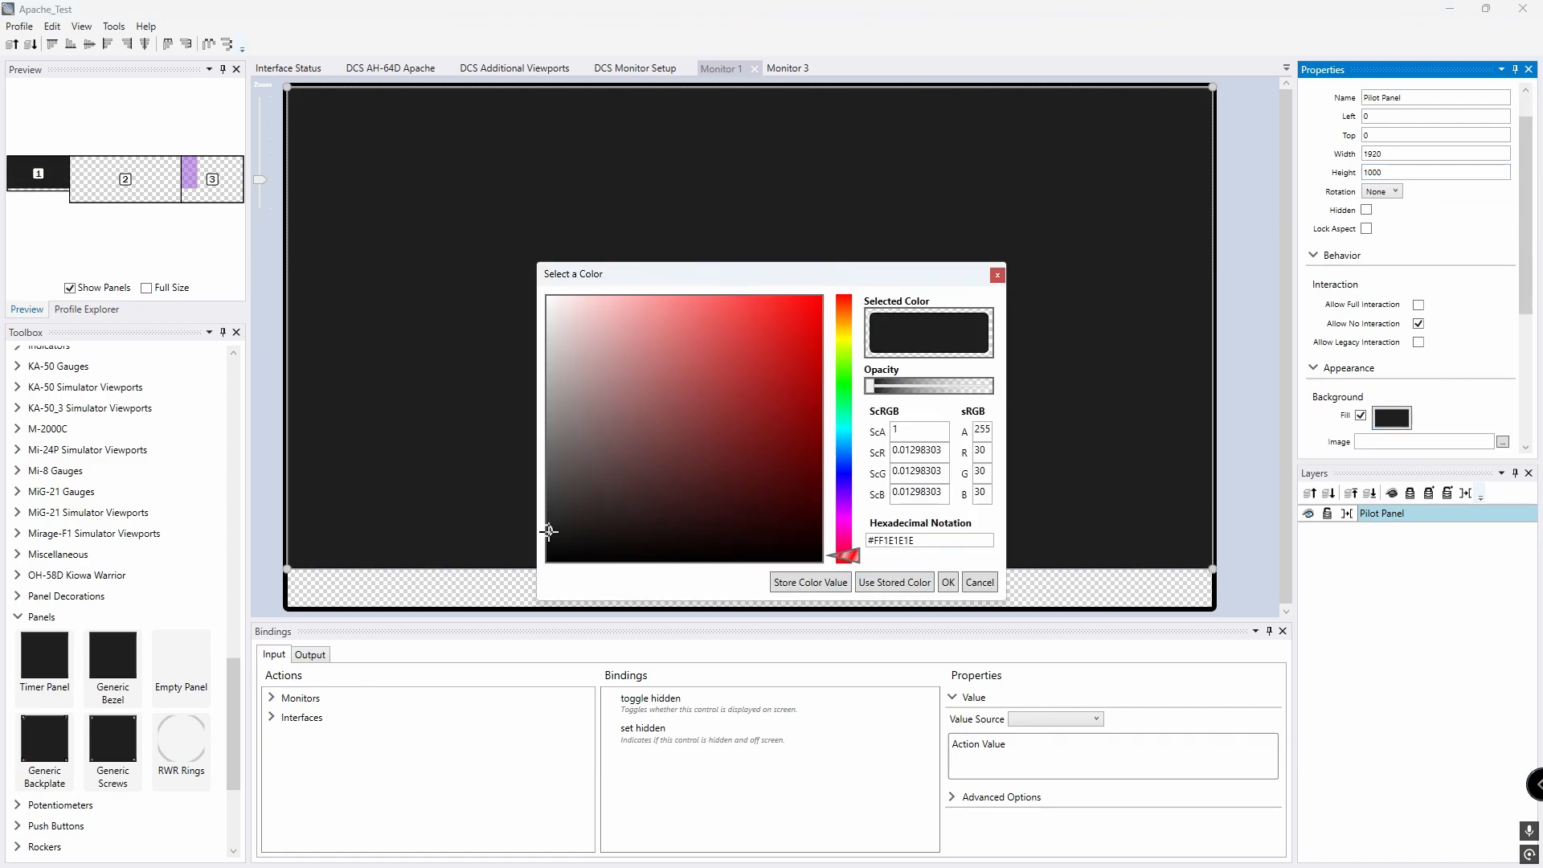
left_click_drag(546, 533, 547, 424)
left_click_drag(876, 389, 913, 388)
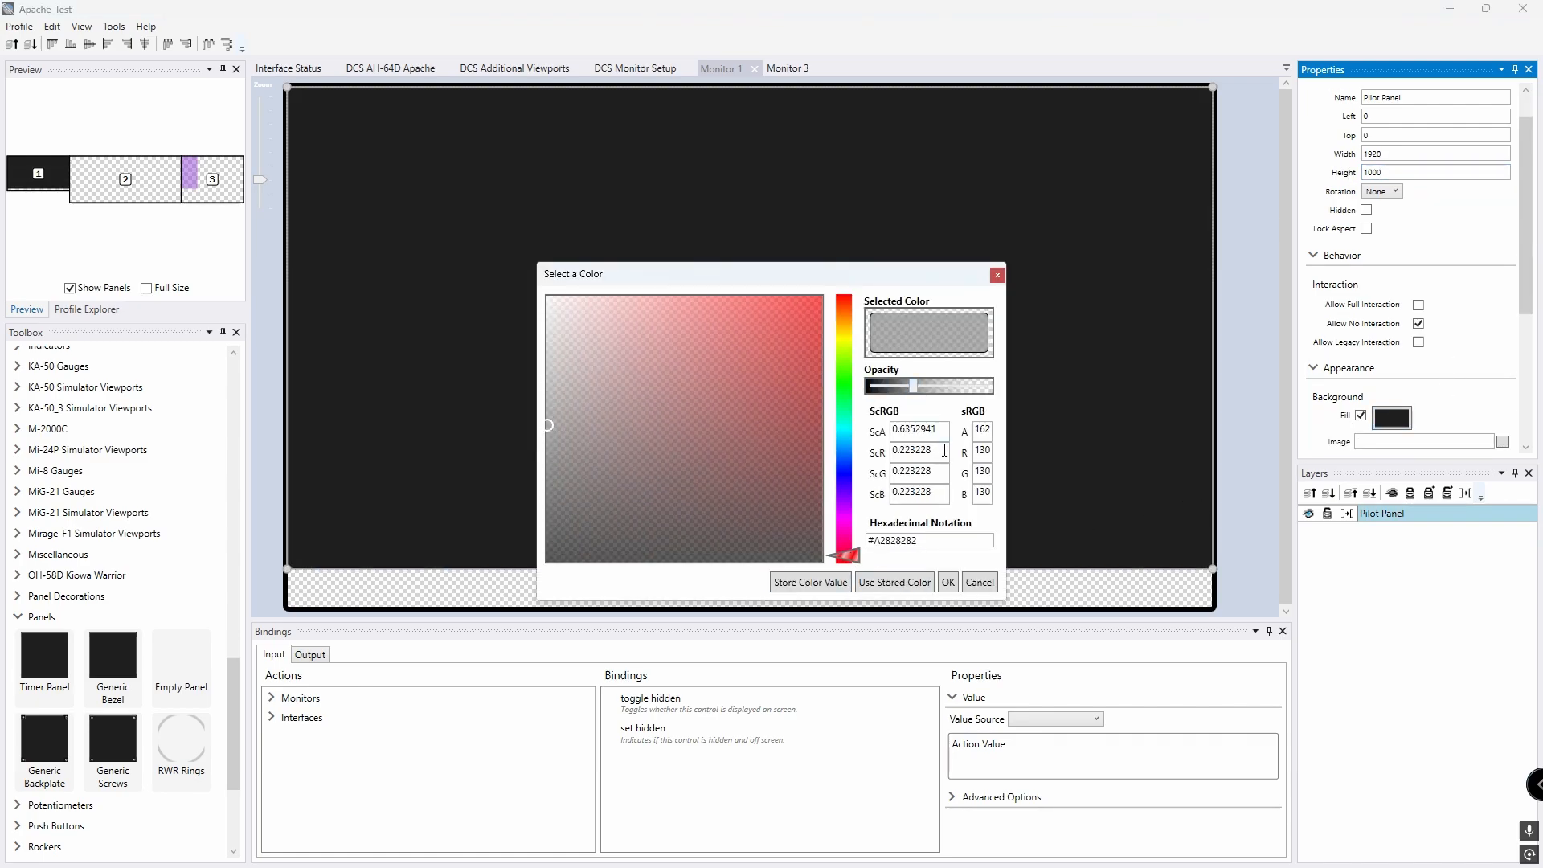
left_click(949, 583)
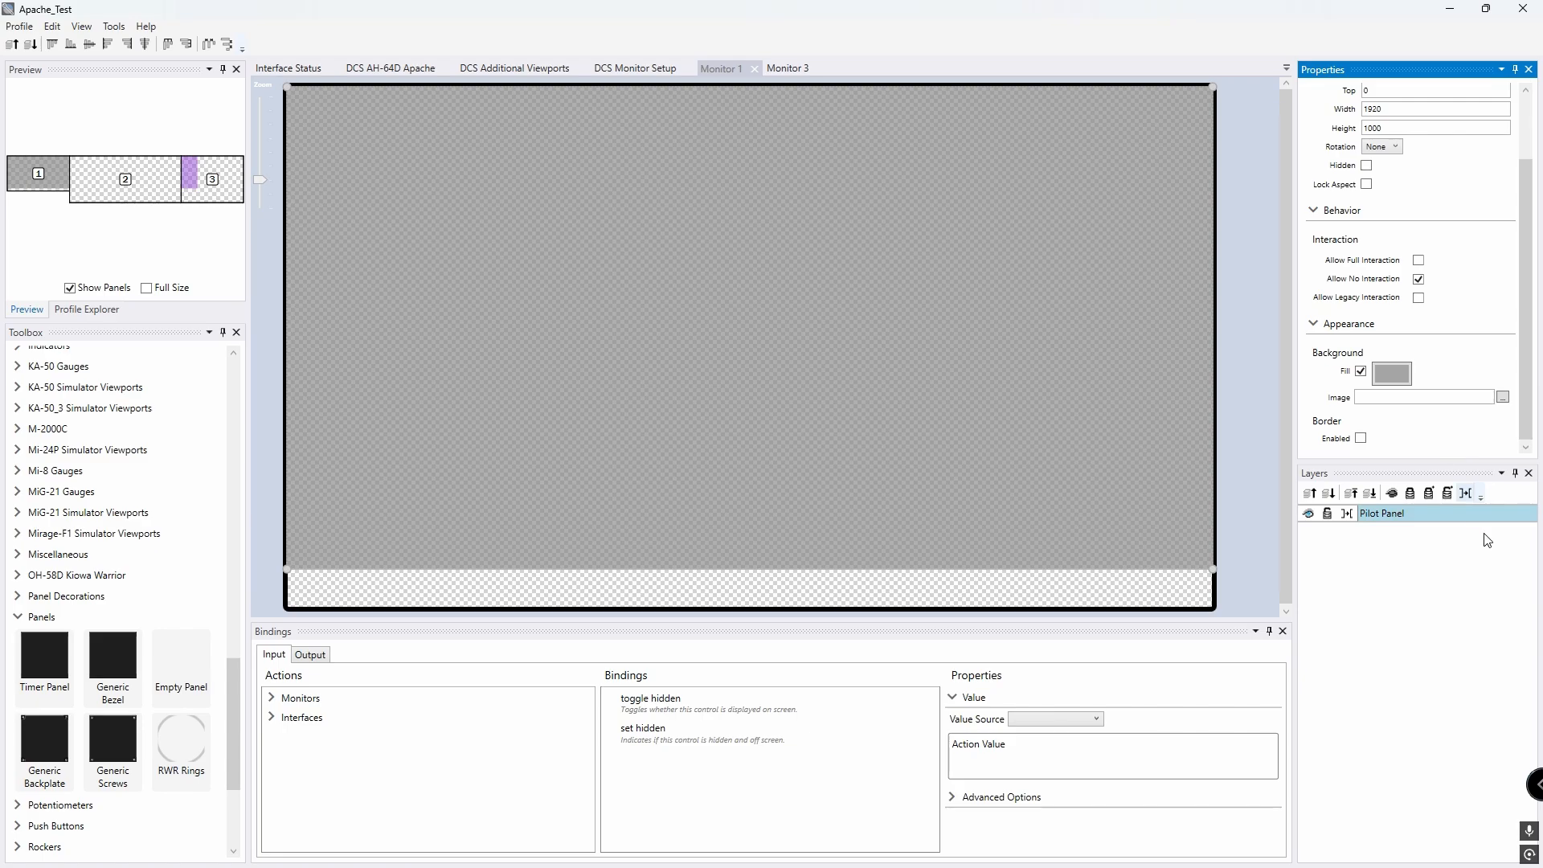
Step: Open the Pilot Panel for editing and add a Label in its upper-left corner with the text Pilot Cockpit
double_click(542, 323)
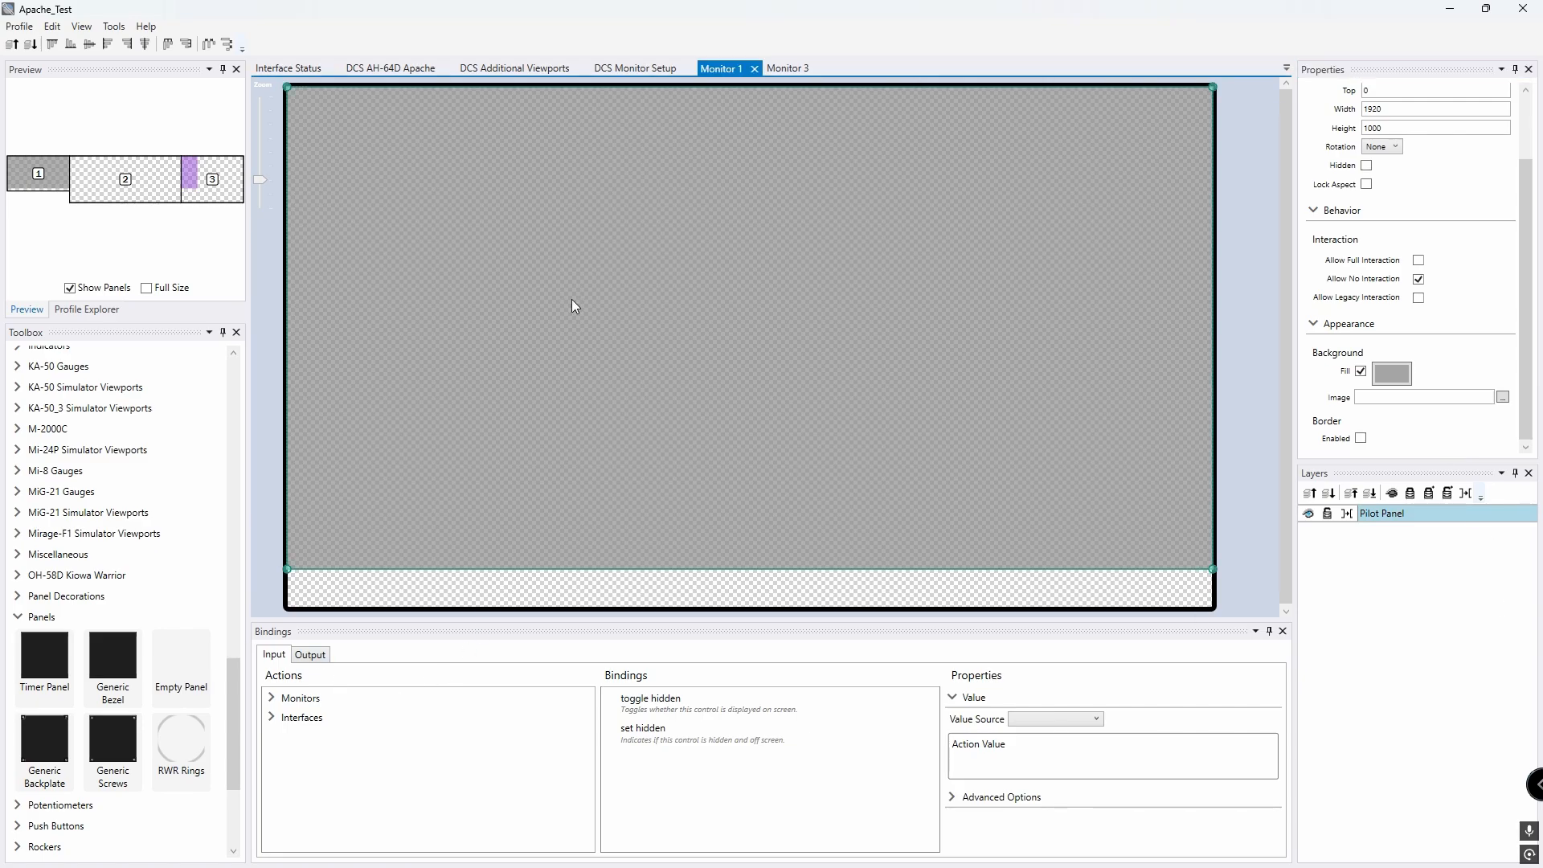
scroll(136, 563, "down", 4)
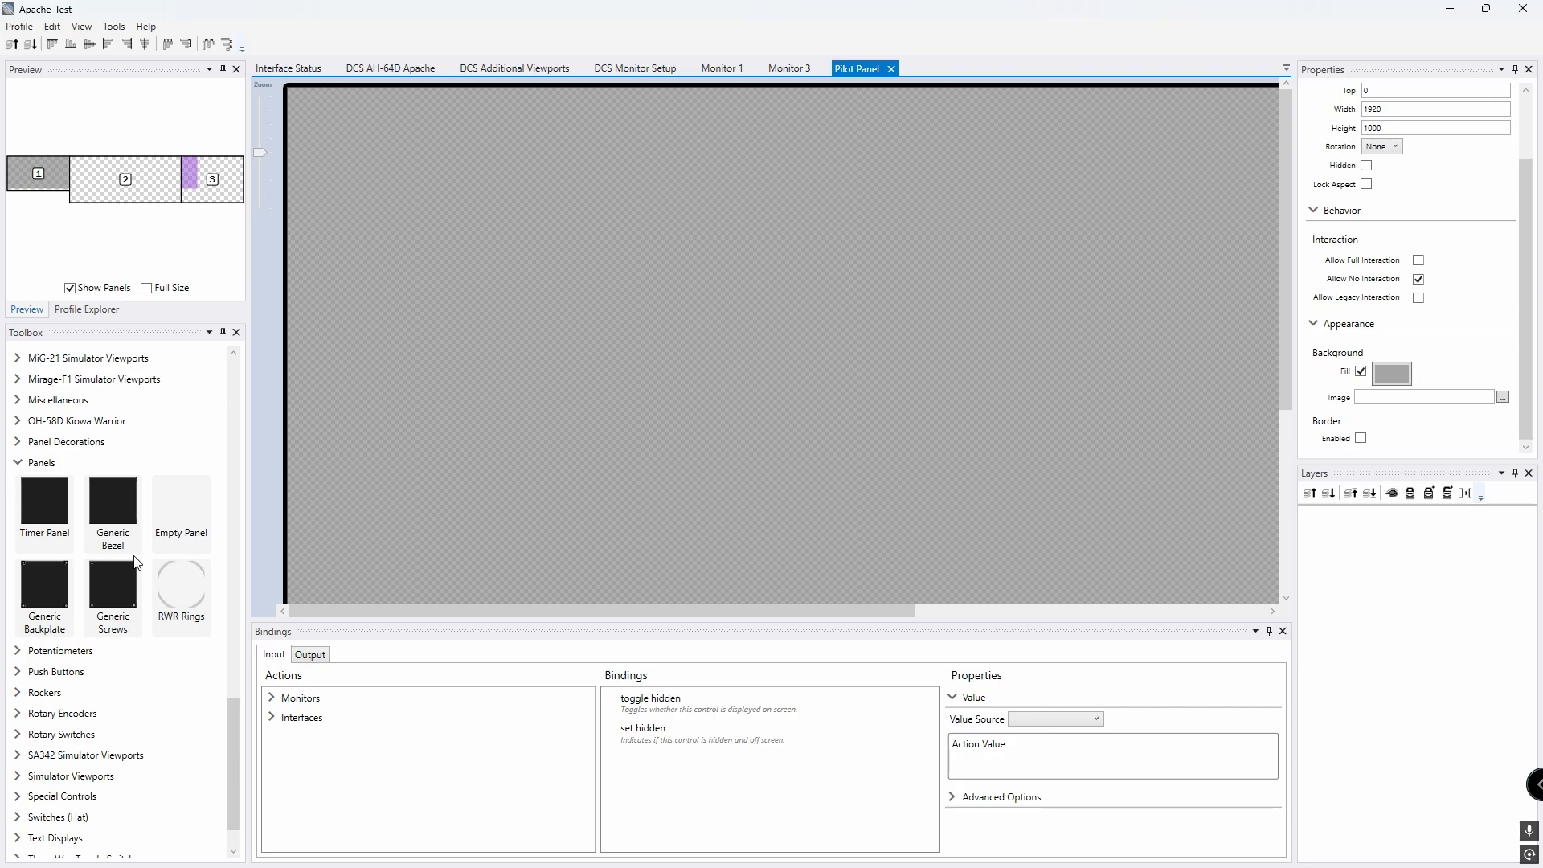
scroll(34, 656, "down", 1)
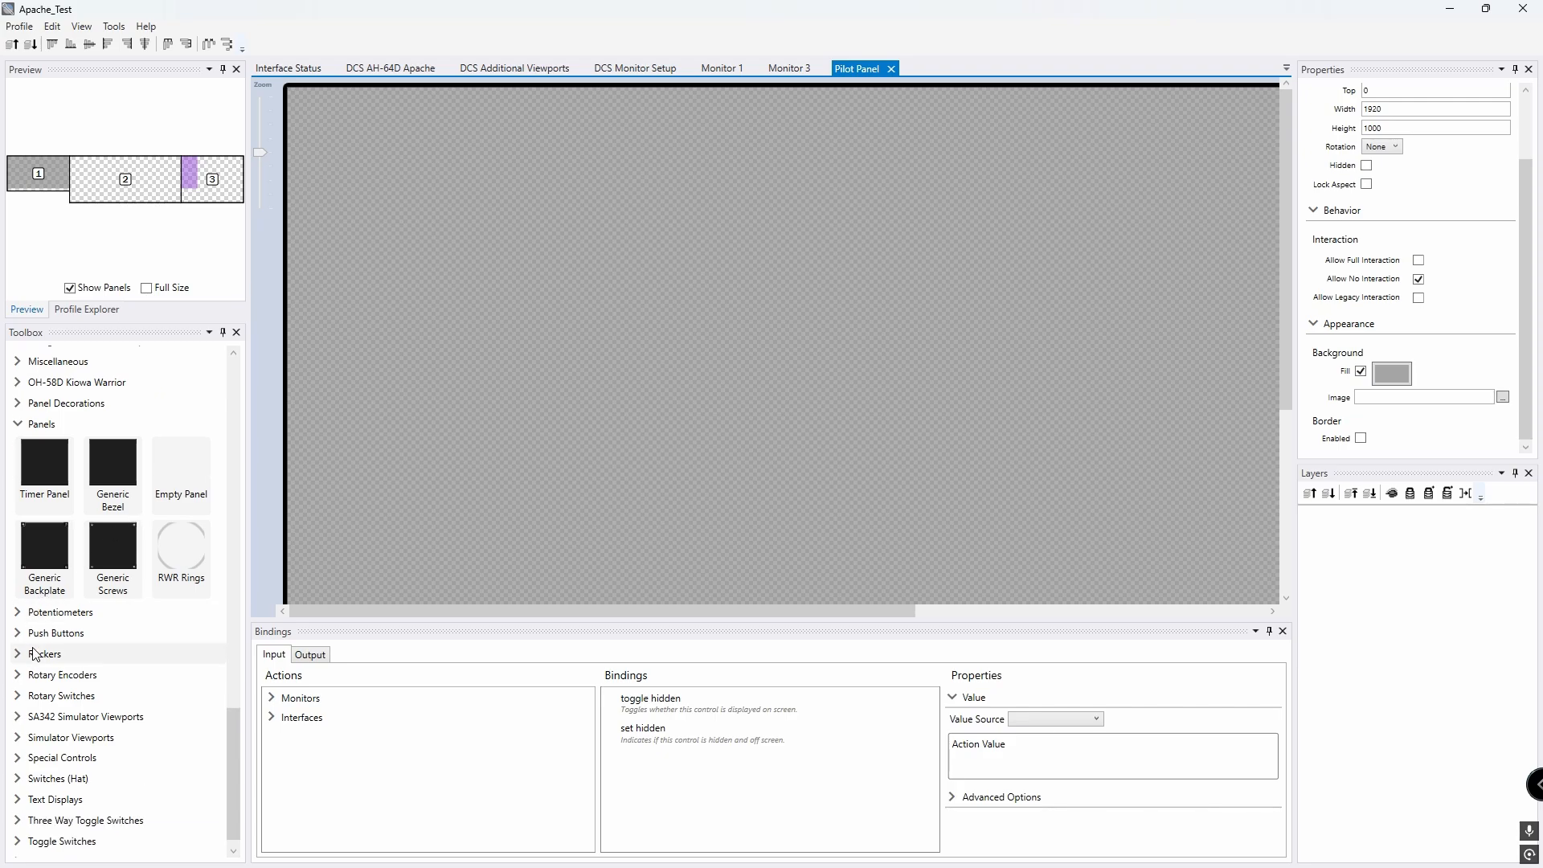
left_click(32, 799)
left_click_drag(181, 838, 310, 105)
double_click(1394, 284)
type("Pilot Cockpit")
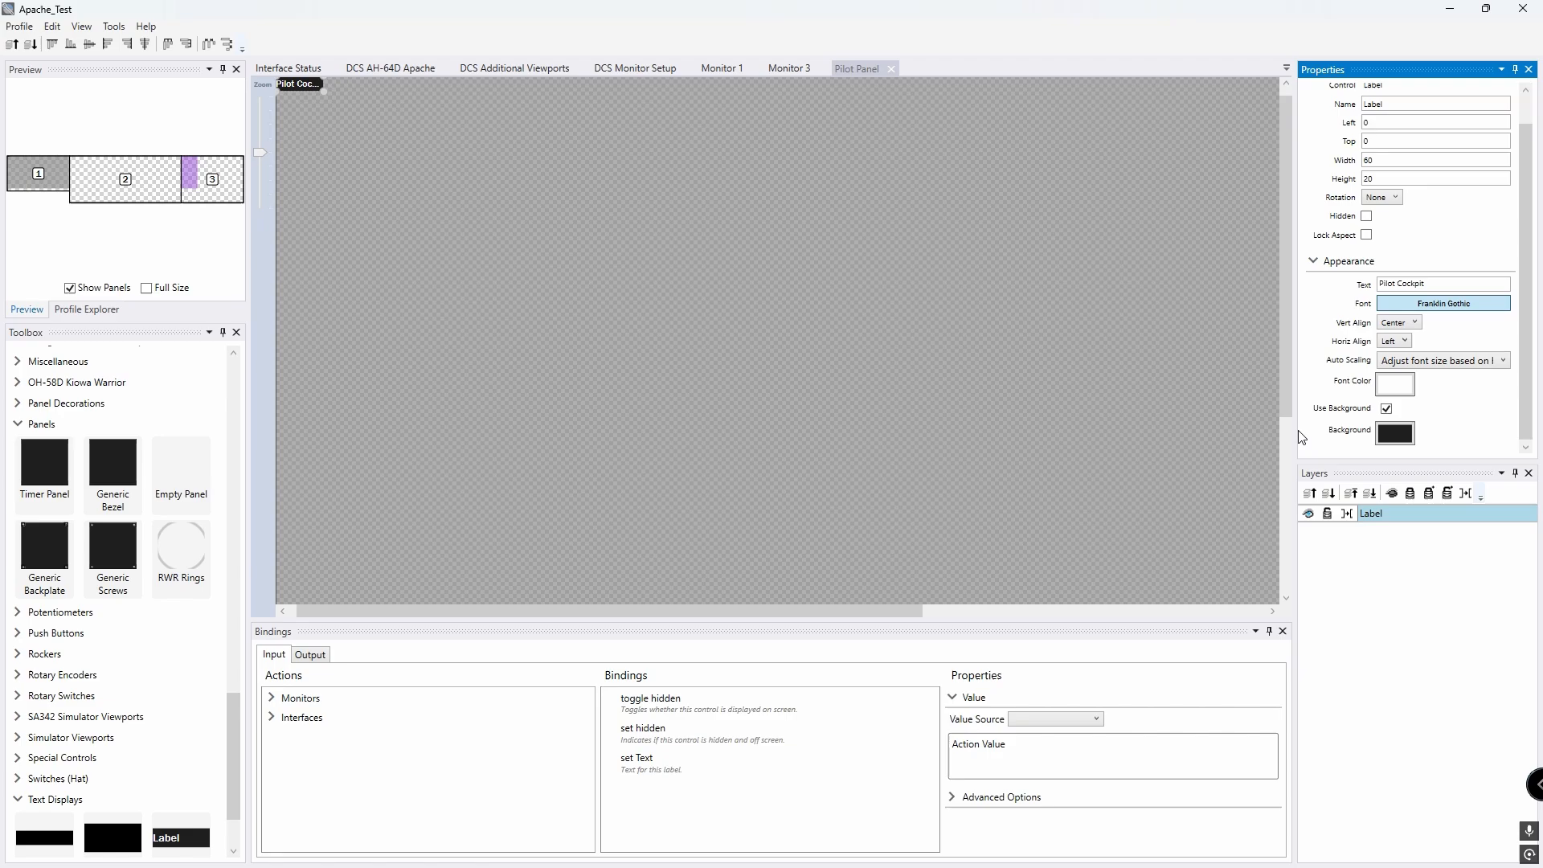
Step: Try a larger font size for the Pilot Cockpit label
left_click(1443, 303)
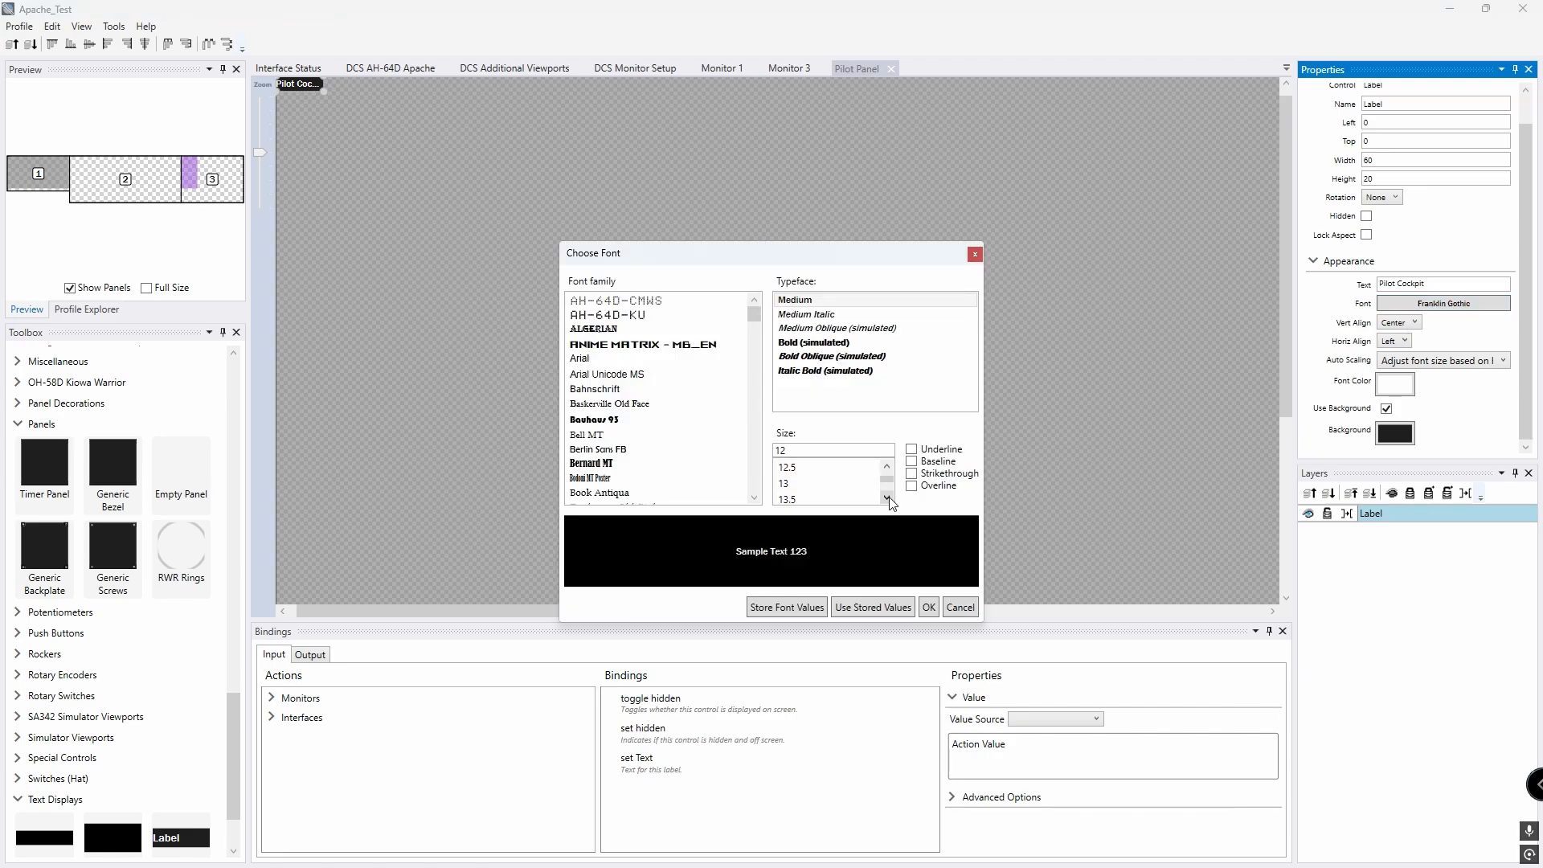
left_click(887, 497)
left_click(836, 503)
left_click(928, 608)
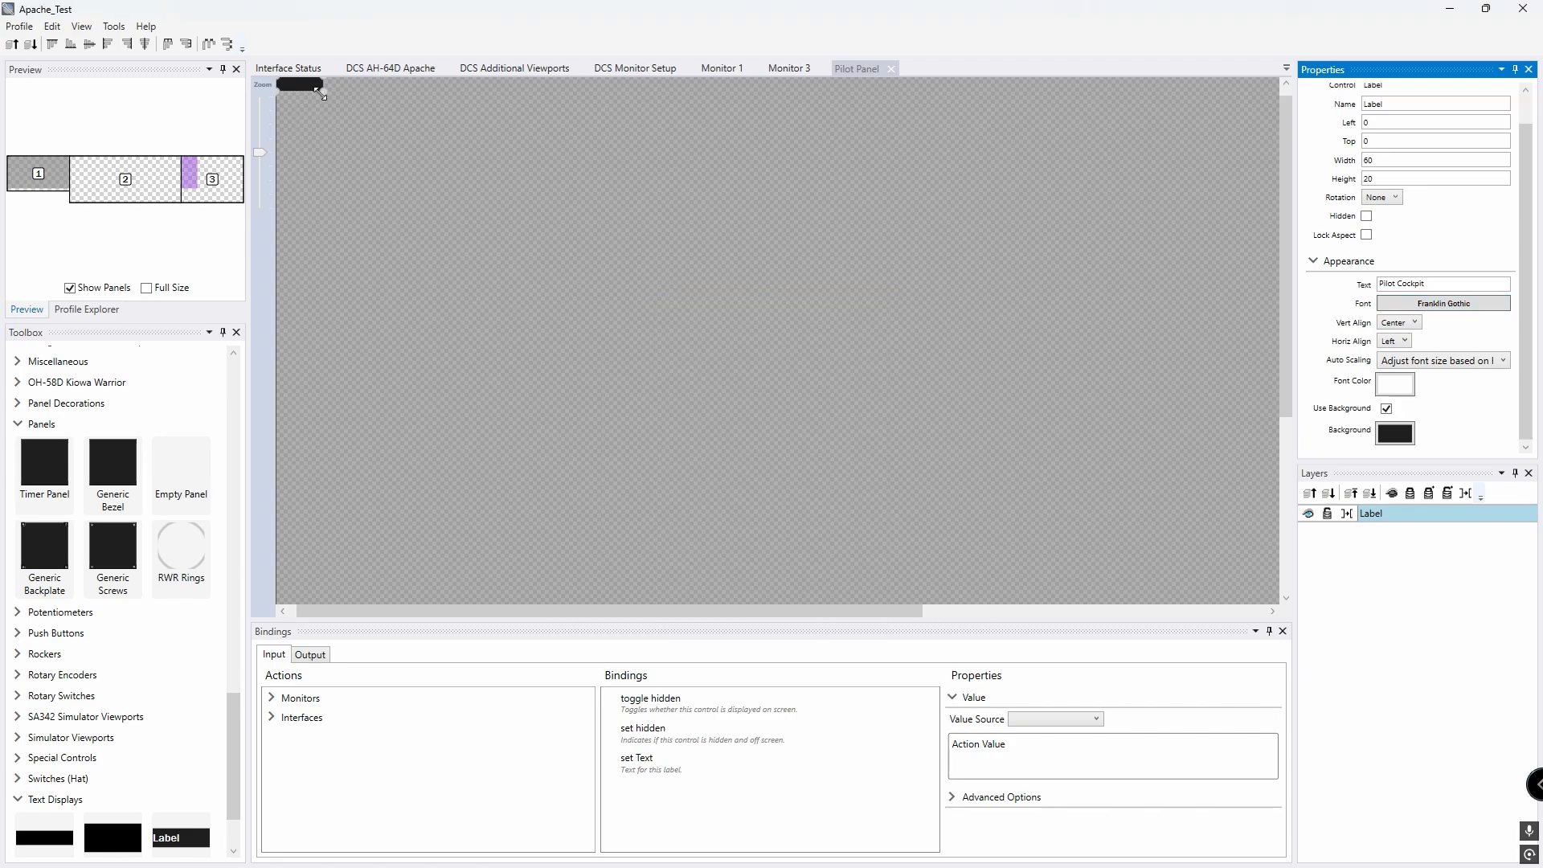
Step: Enlarge the Pilot Cockpit label to about 290 by 90 and set its font size to 32
left_click_drag(321, 90, 509, 149)
left_click(1444, 304)
double_click(837, 451)
type("32")
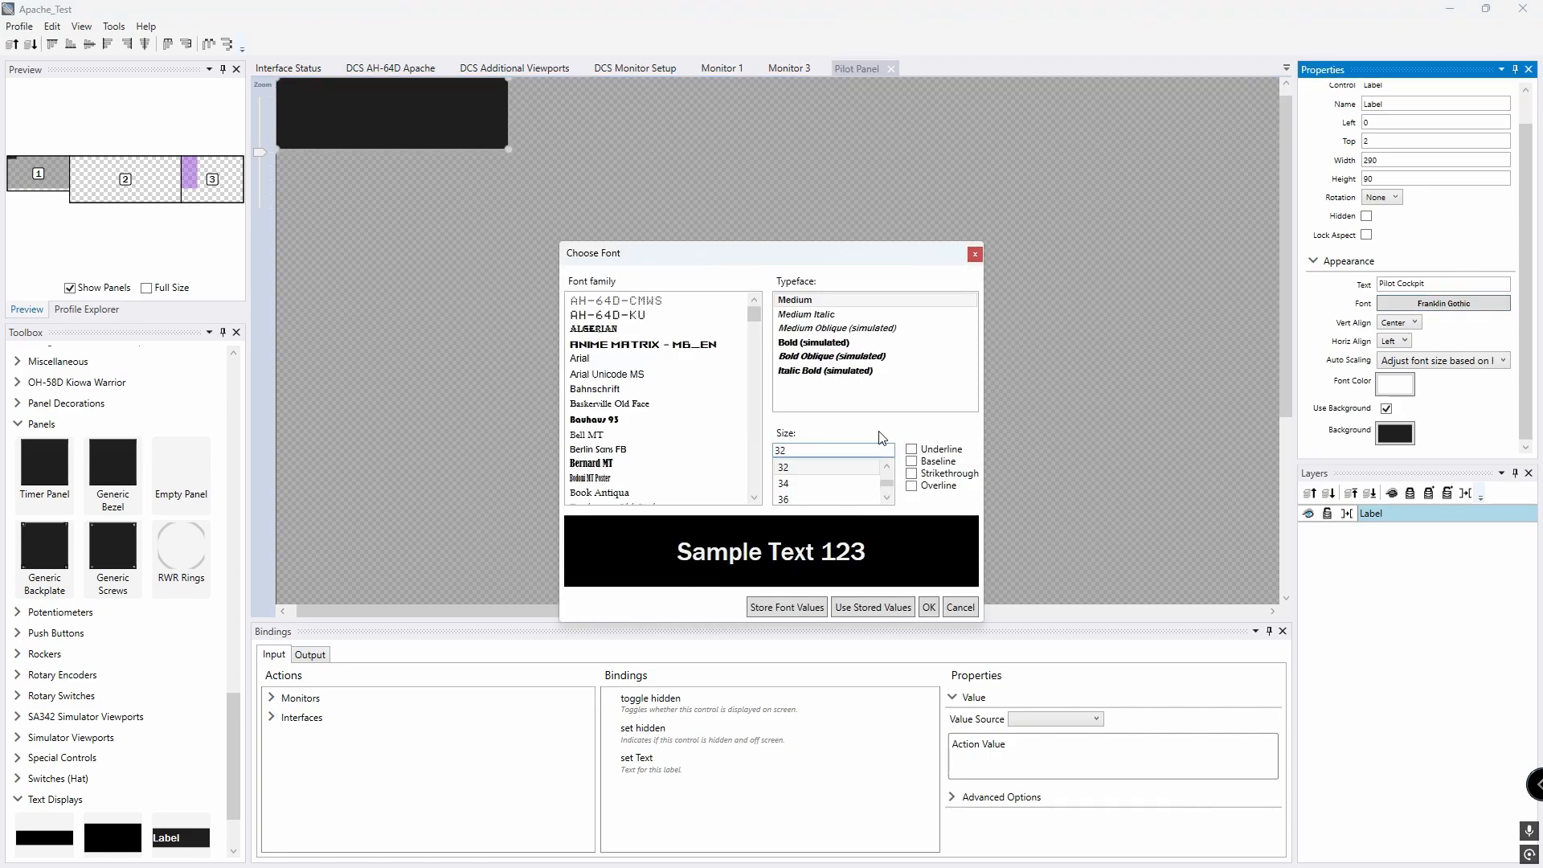
left_click(930, 610)
Step: Center the Pilot Cockpit label's text horizontally
left_click(1398, 341)
left_click(1395, 371)
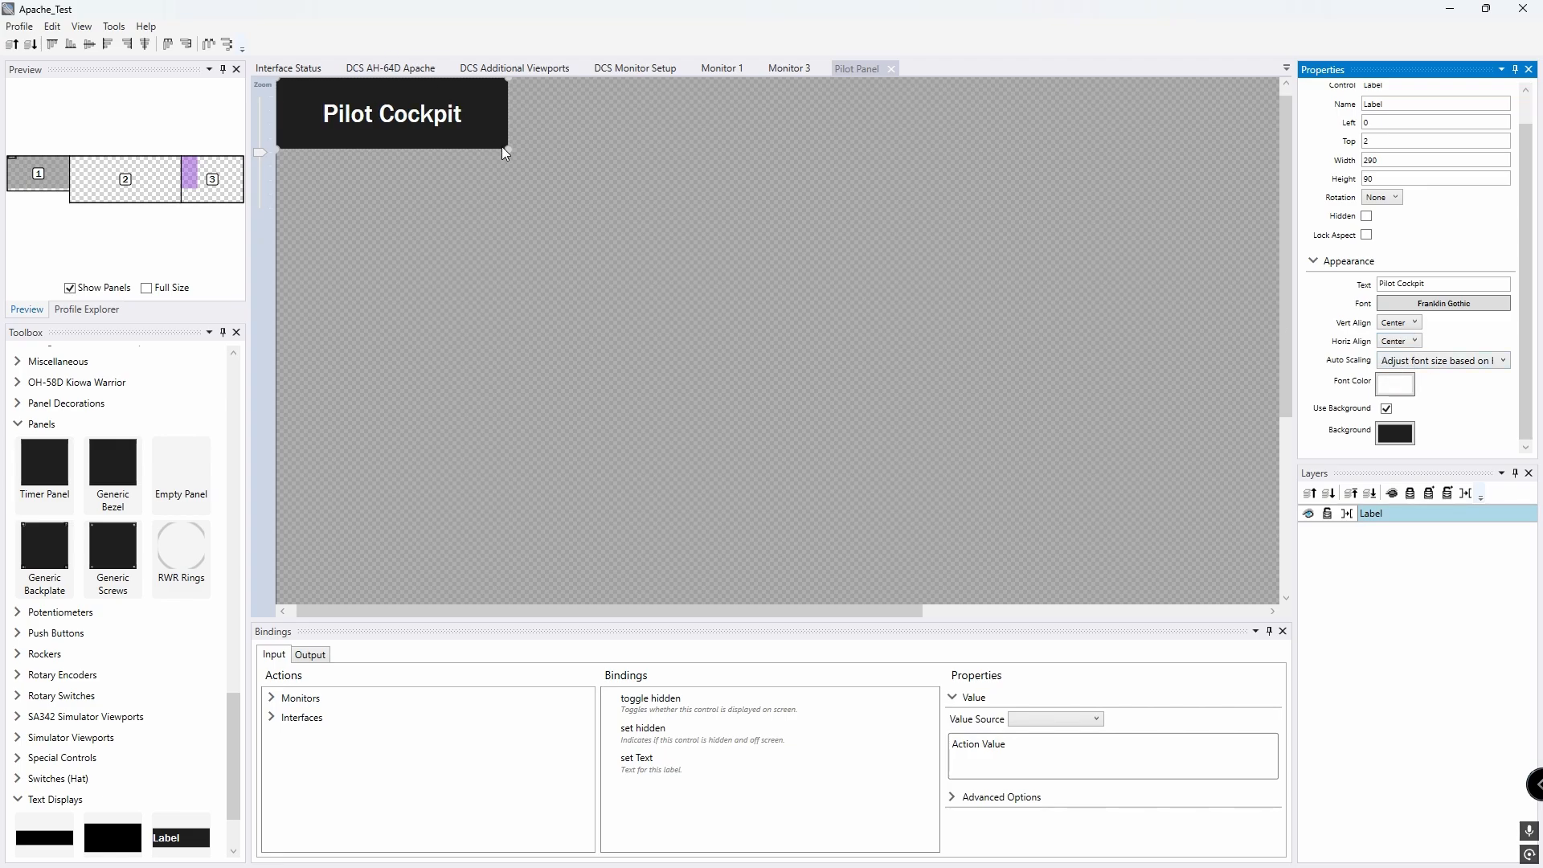
left_click(634, 418)
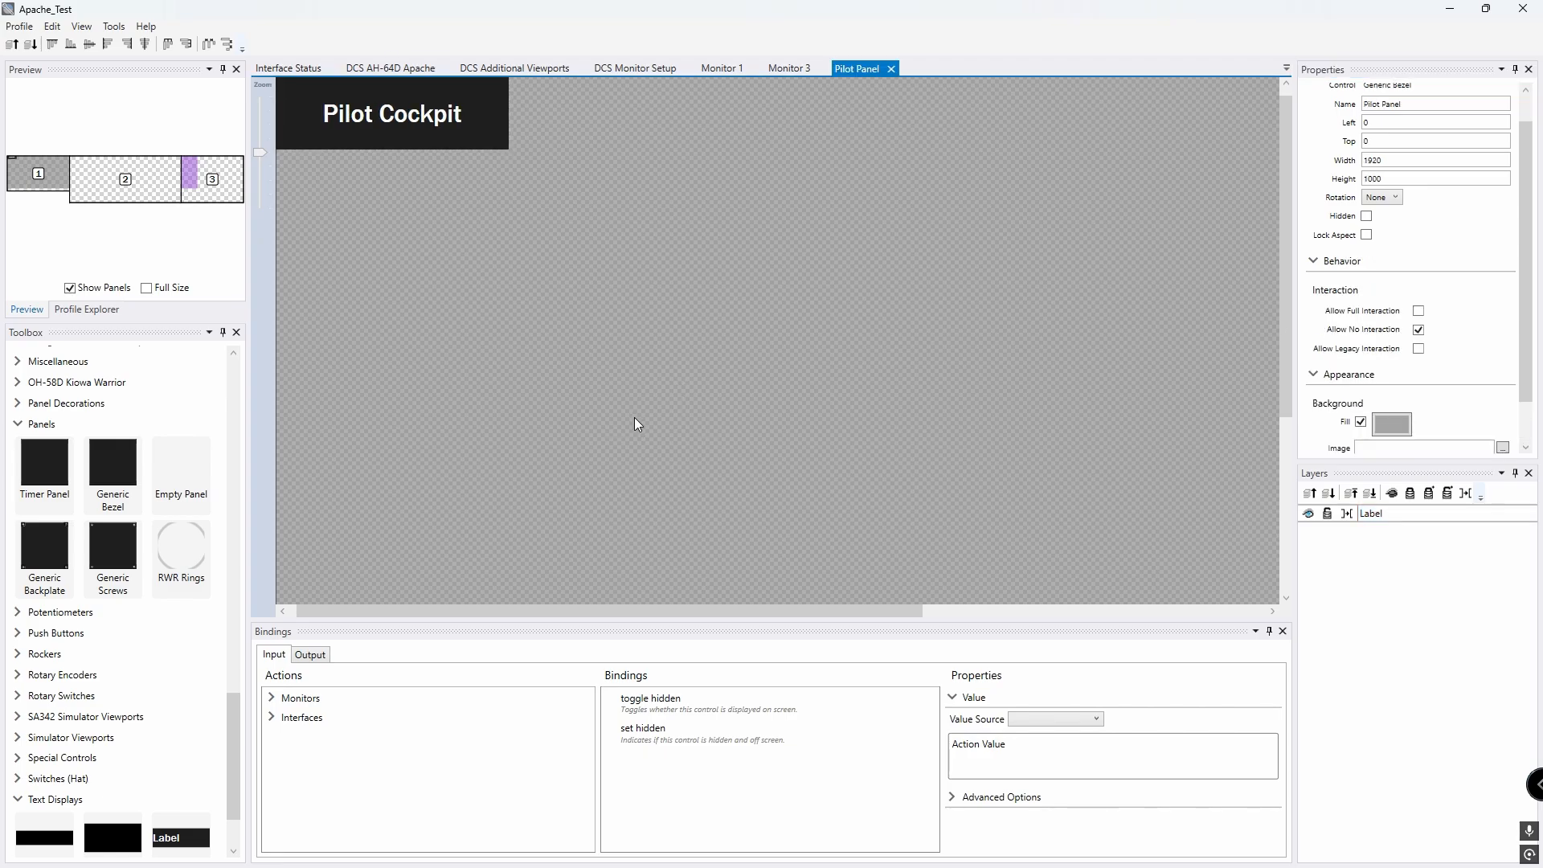
Step: Add a Screen Replicator to the Pilot Panel and name it Pilot Left MFCD Replicator
scroll(105, 780, "down", 1)
double_click(62, 659)
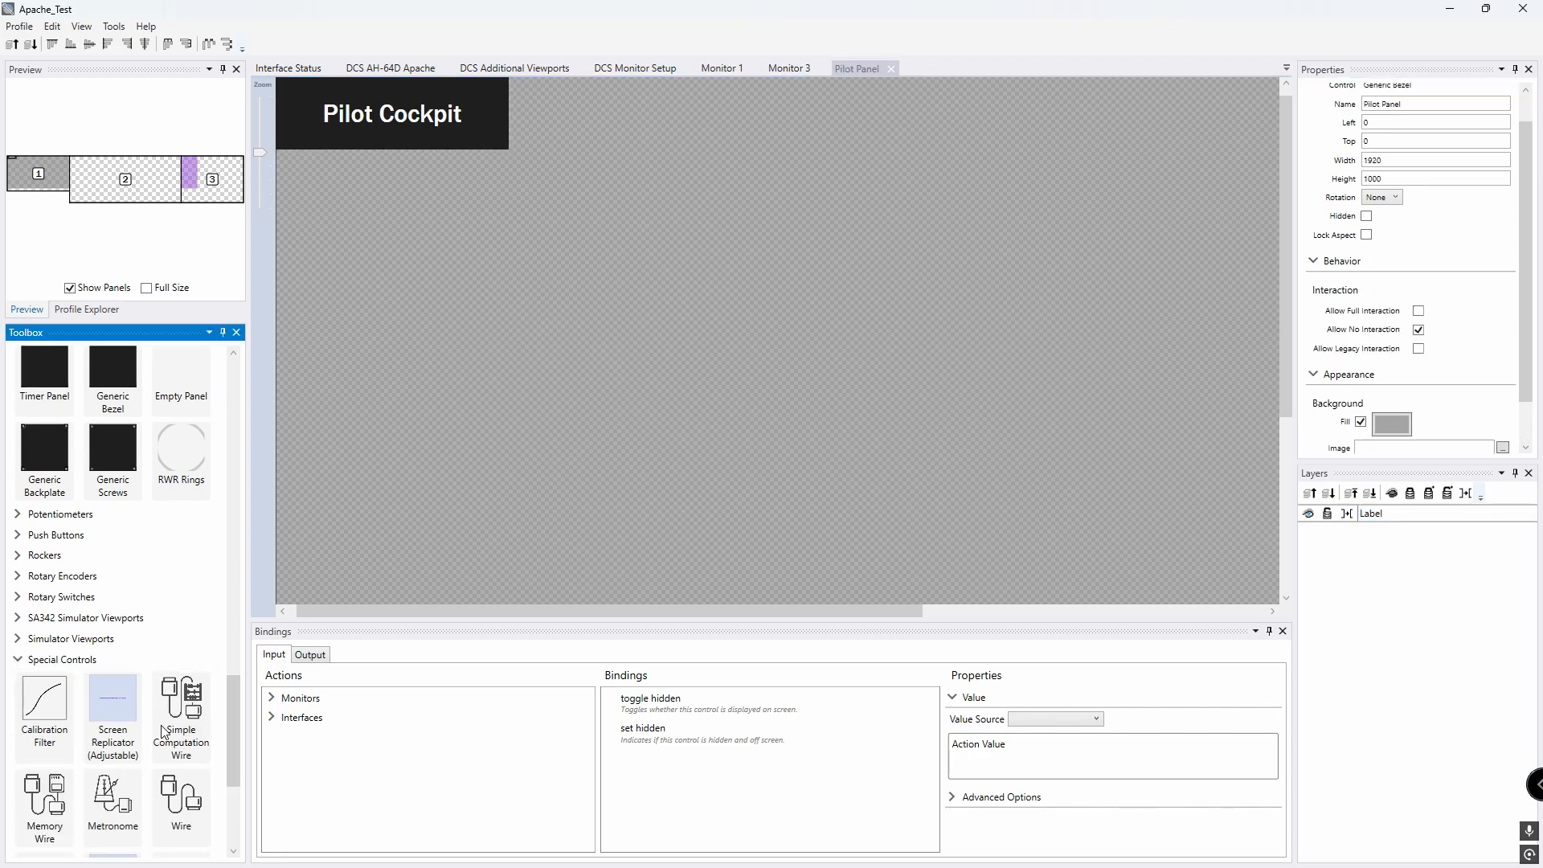
scroll(123, 697, "down", 2)
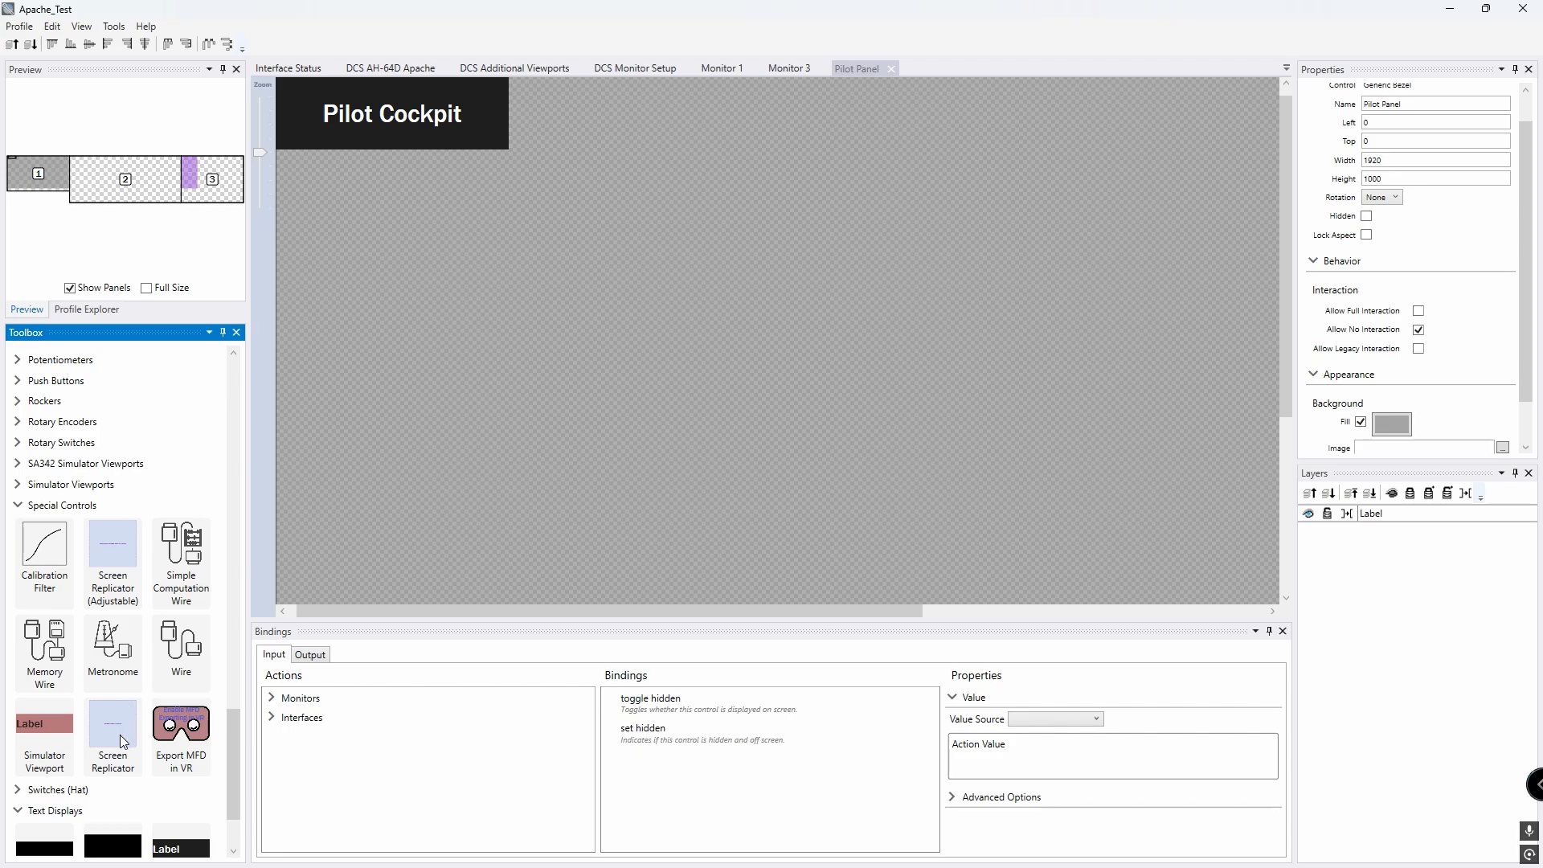
left_click_drag(122, 741, 609, 287)
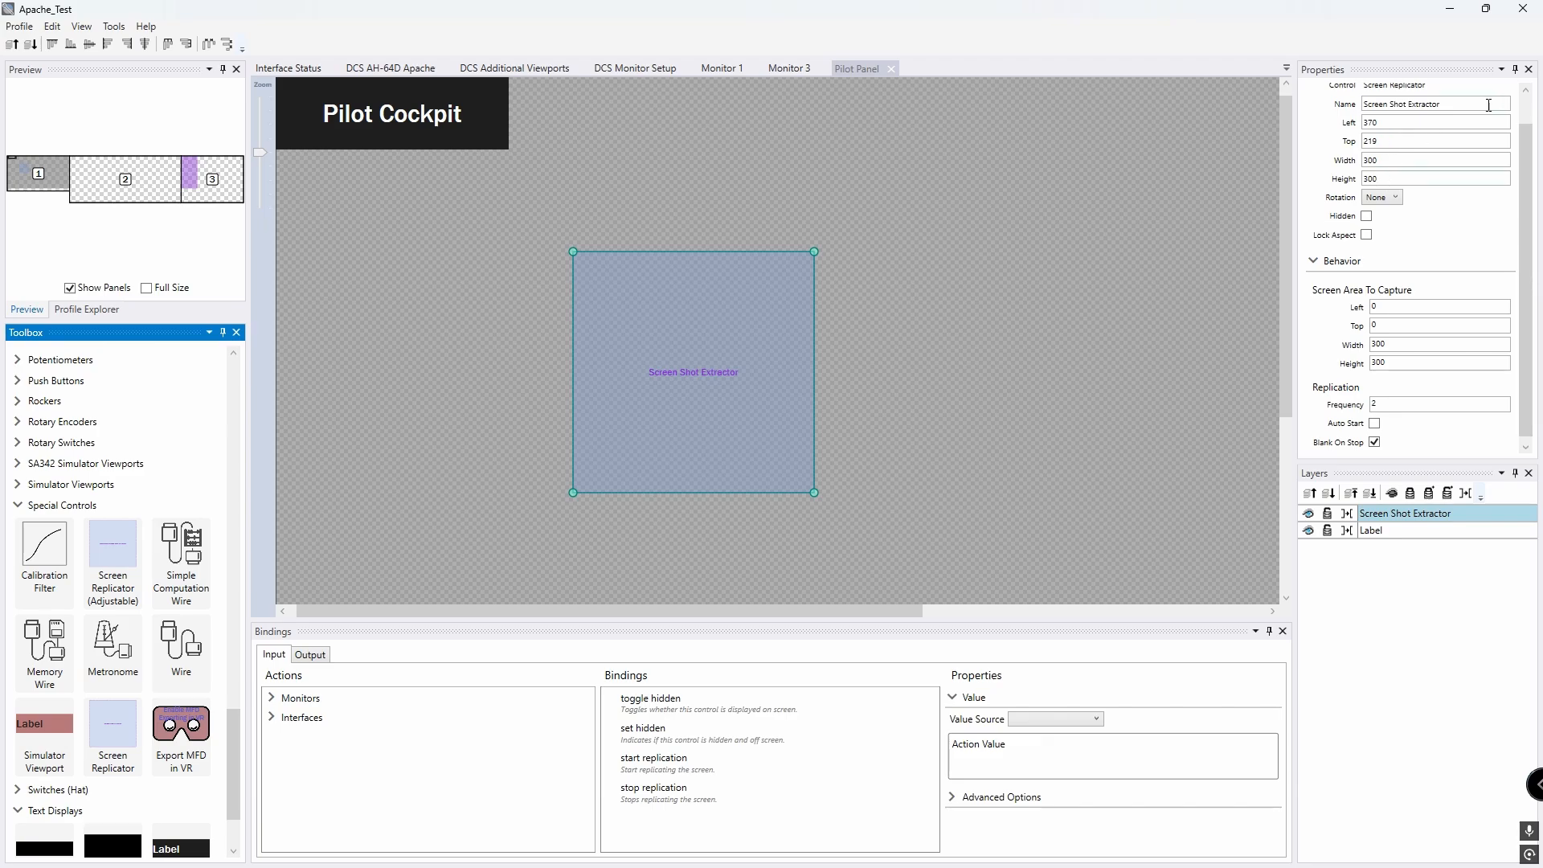
left_click_drag(1489, 105, 1359, 120)
type("P")
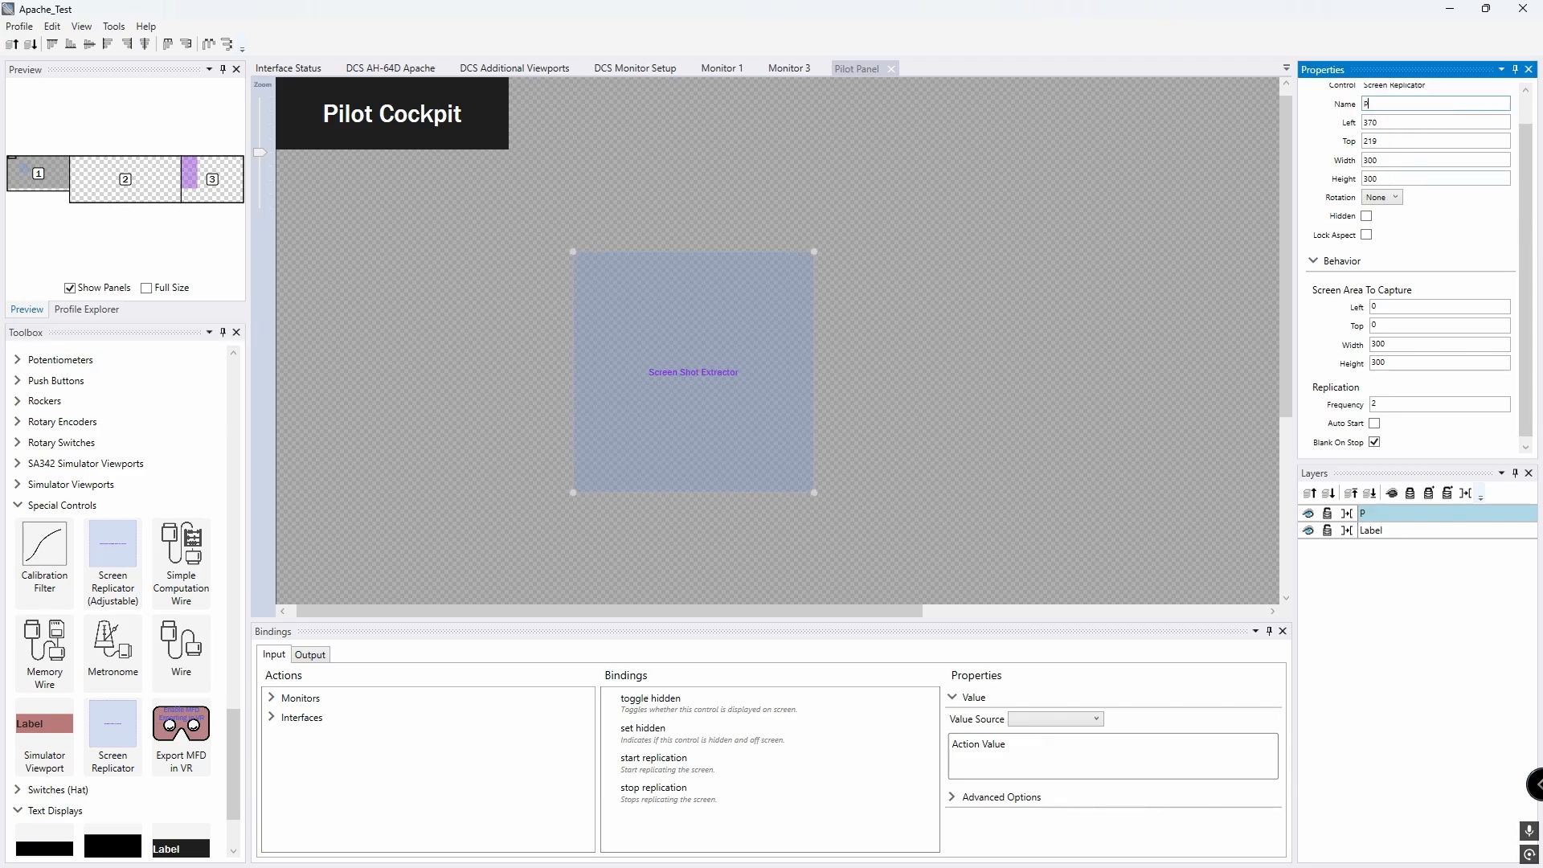
type("ilot Left MFCD Replicator")
Step: Position the Pilot Left MFCD Replicator at left 400 and top 200
double_click(1450, 124)
type("400")
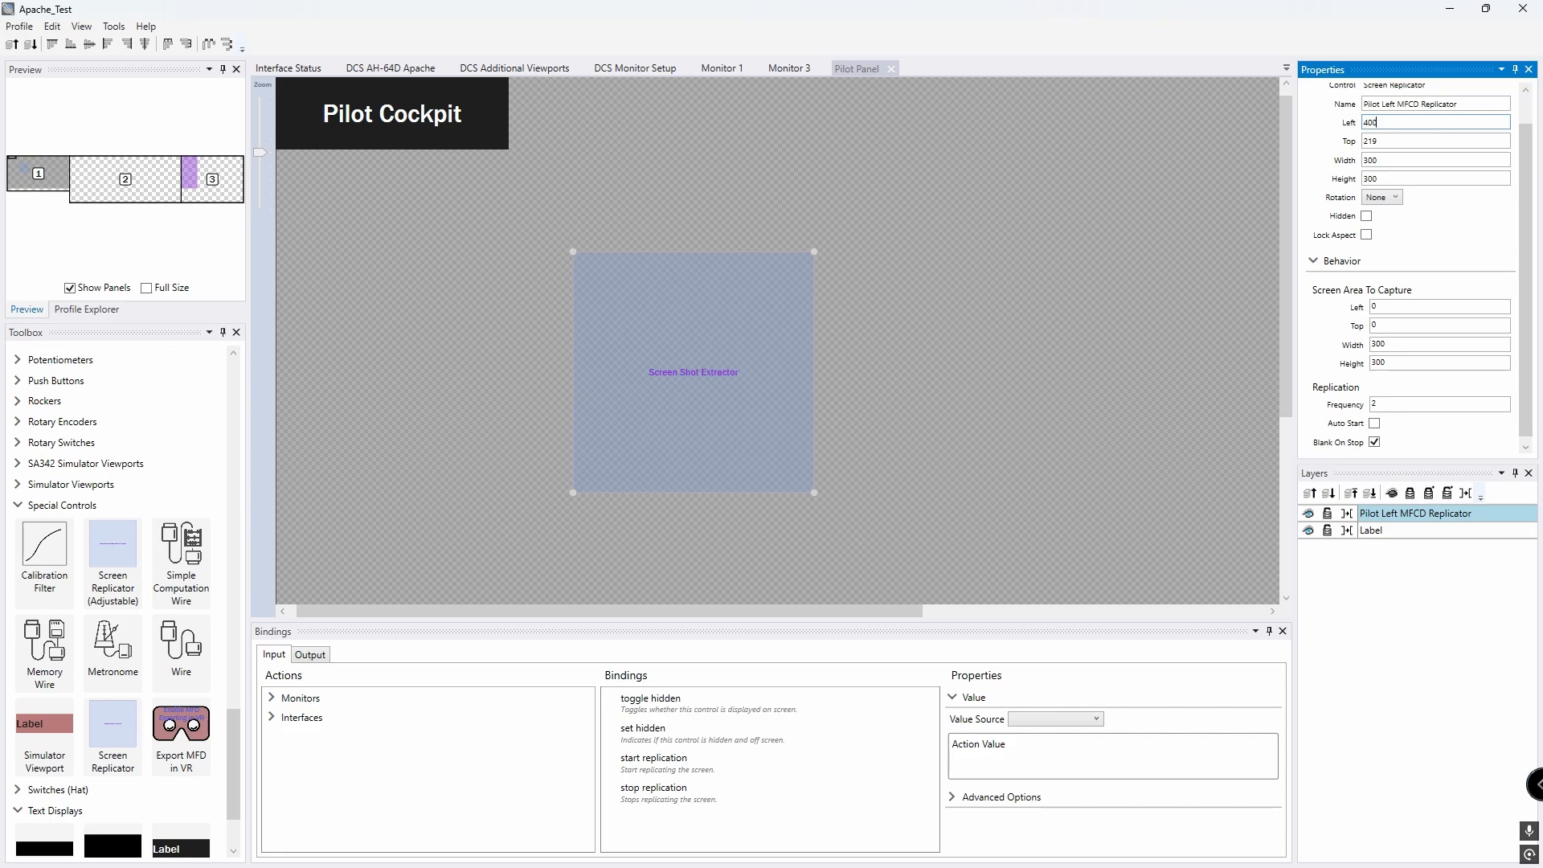
key("Tab")
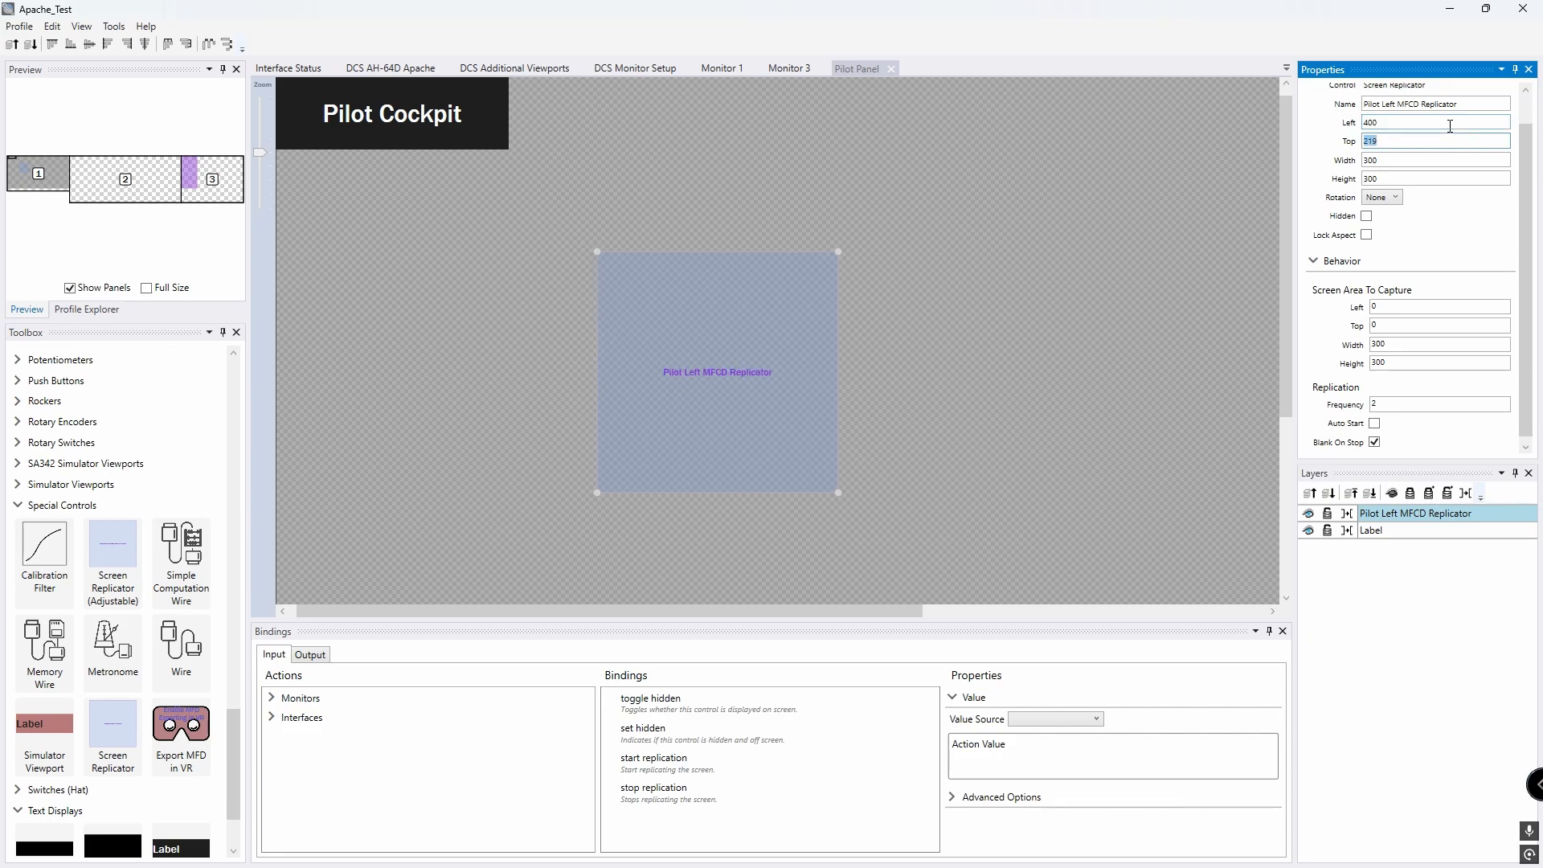
type("200")
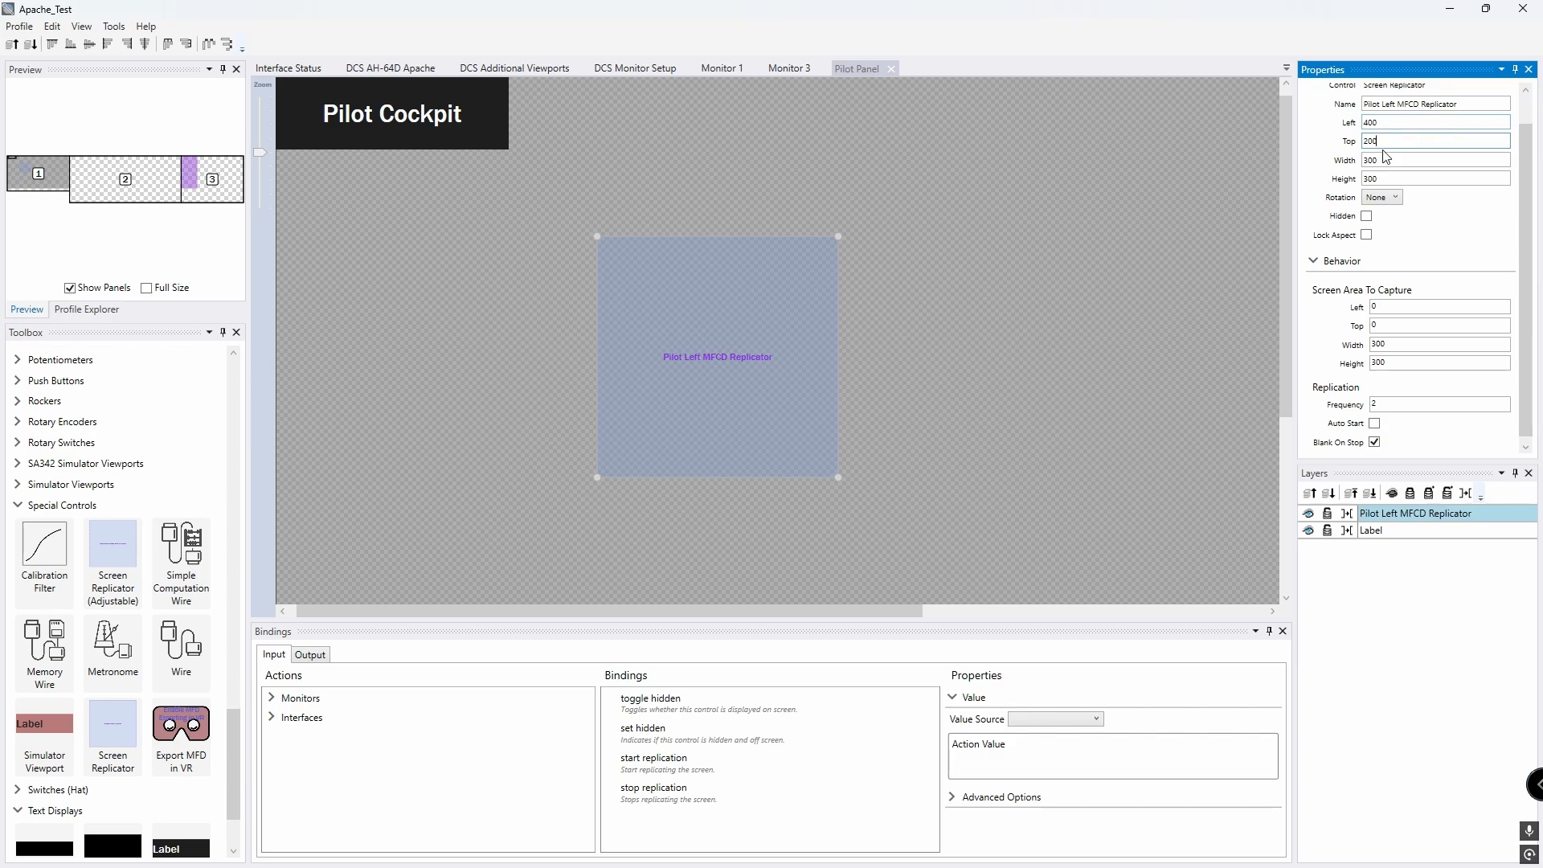
Step: Set the Pilot Left MFCD Replicator's own width and height to 500
double_click(1372, 162)
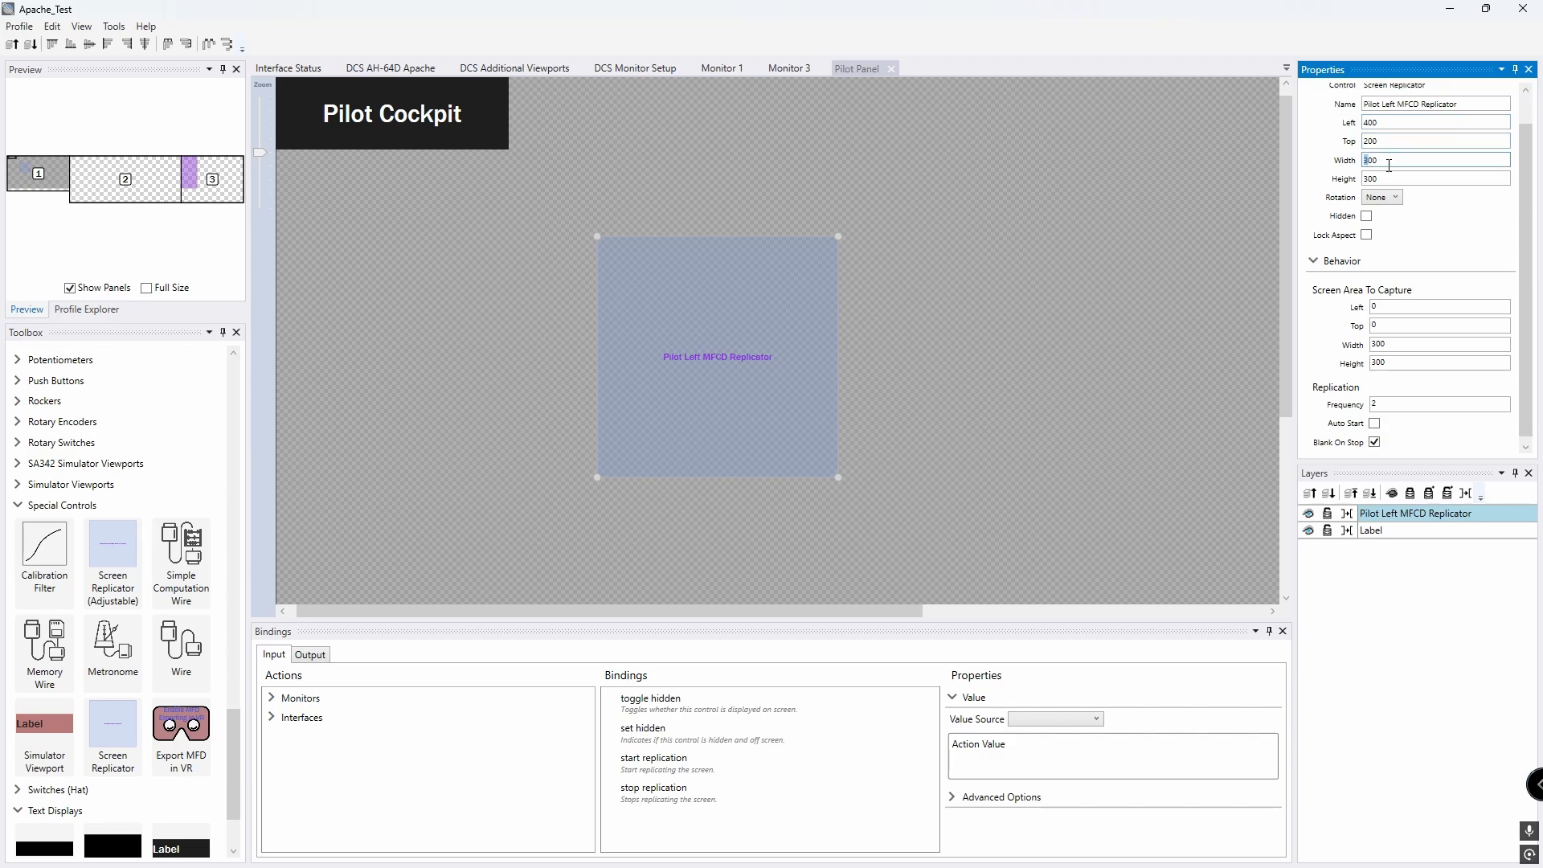
type("5")
left_click_drag(1371, 179, 1358, 188)
type("5")
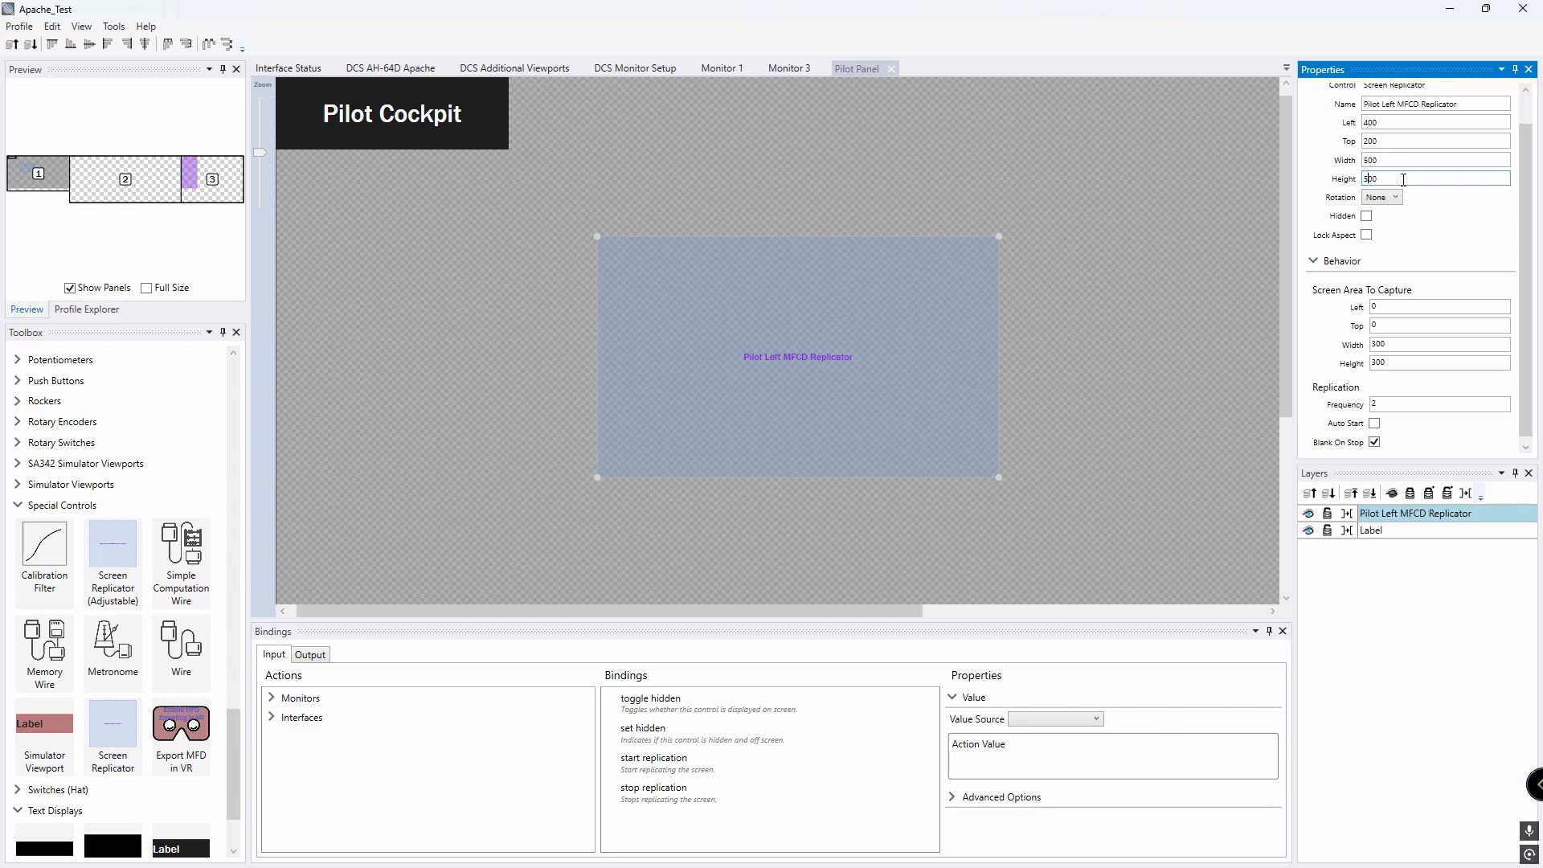
left_click(1440, 194)
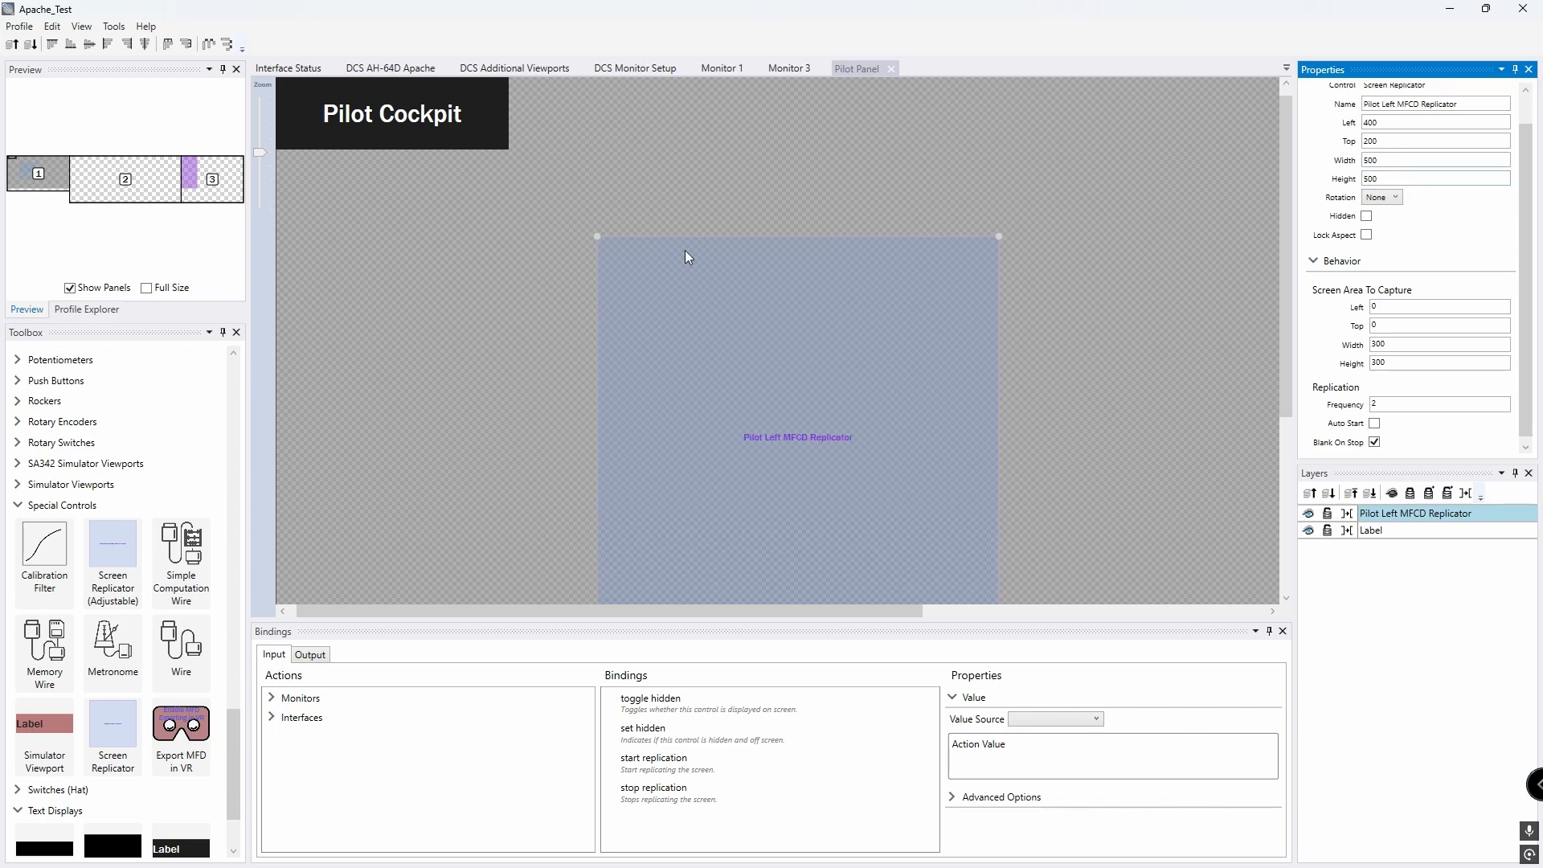
left_click_drag(264, 153, 265, 185)
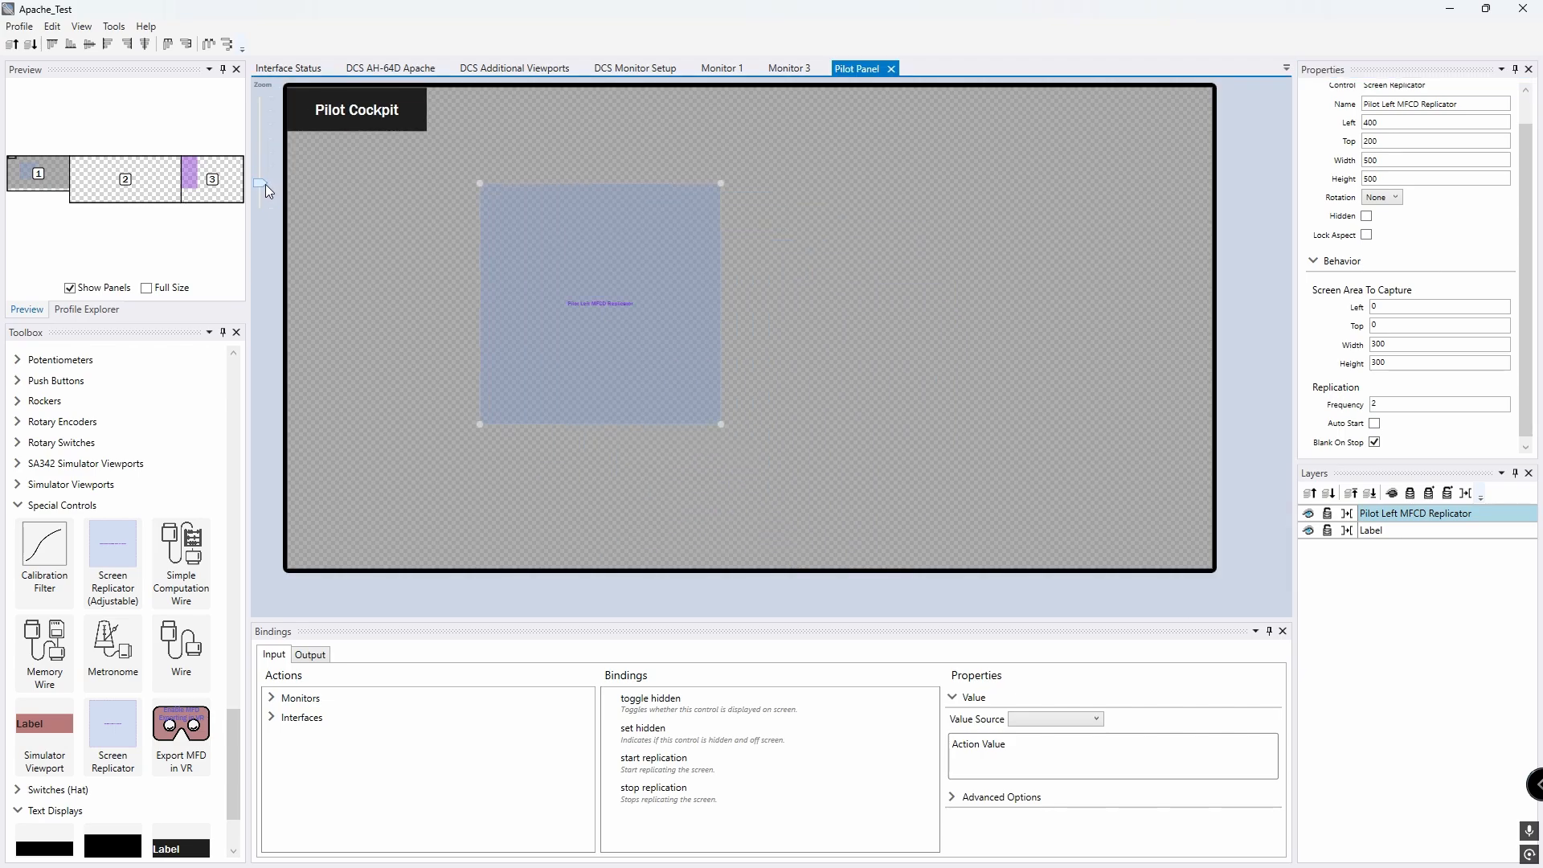
Step: Set the replicator's screen capture area to 500 wide and 500 high, and its replication frequency to 10
left_click(1374, 405)
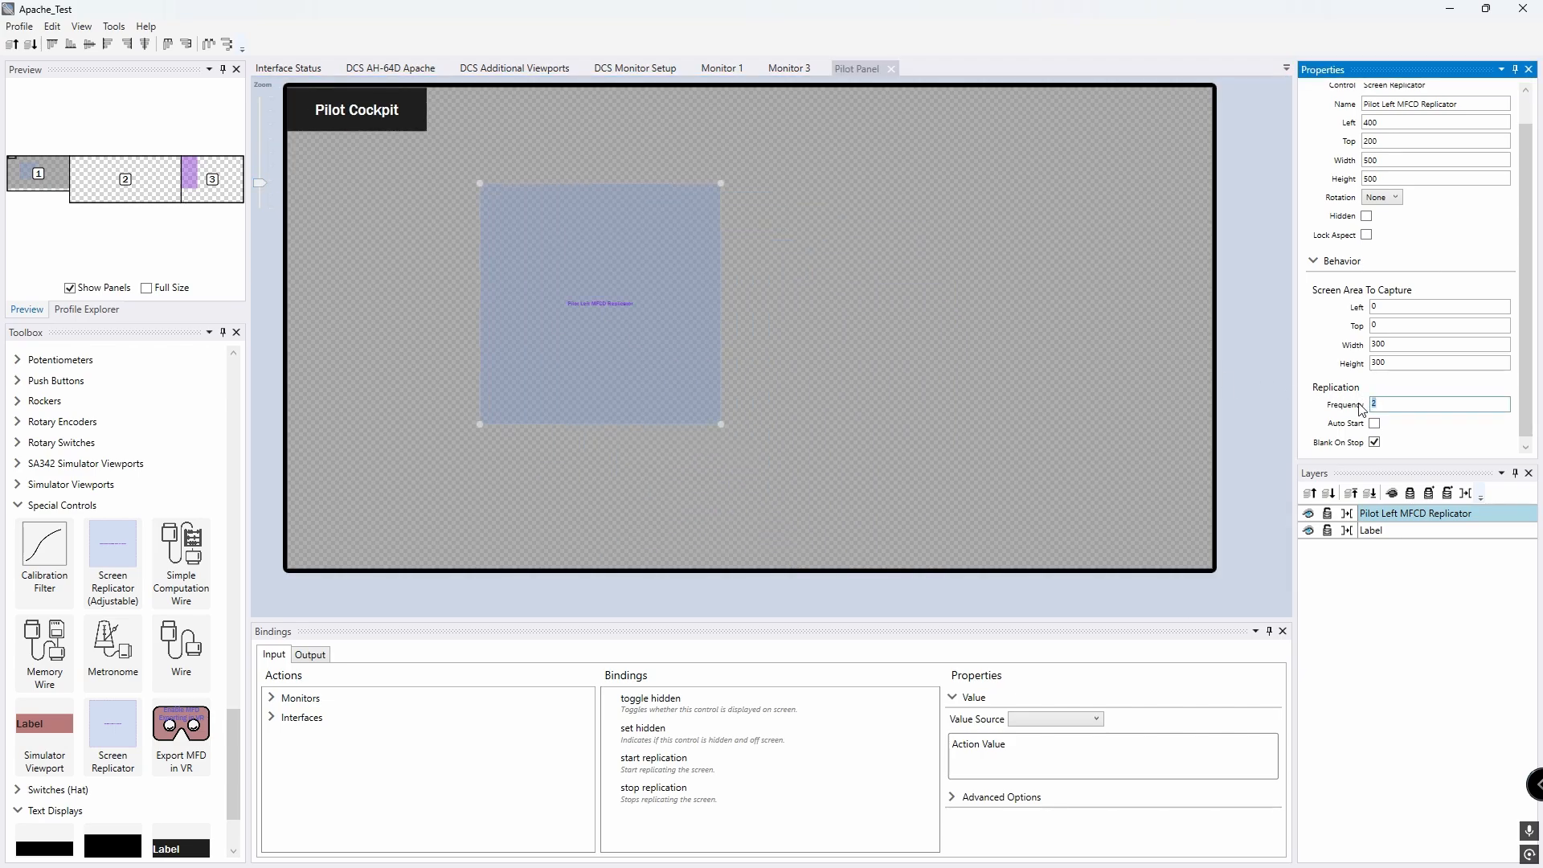
left_click(1375, 344)
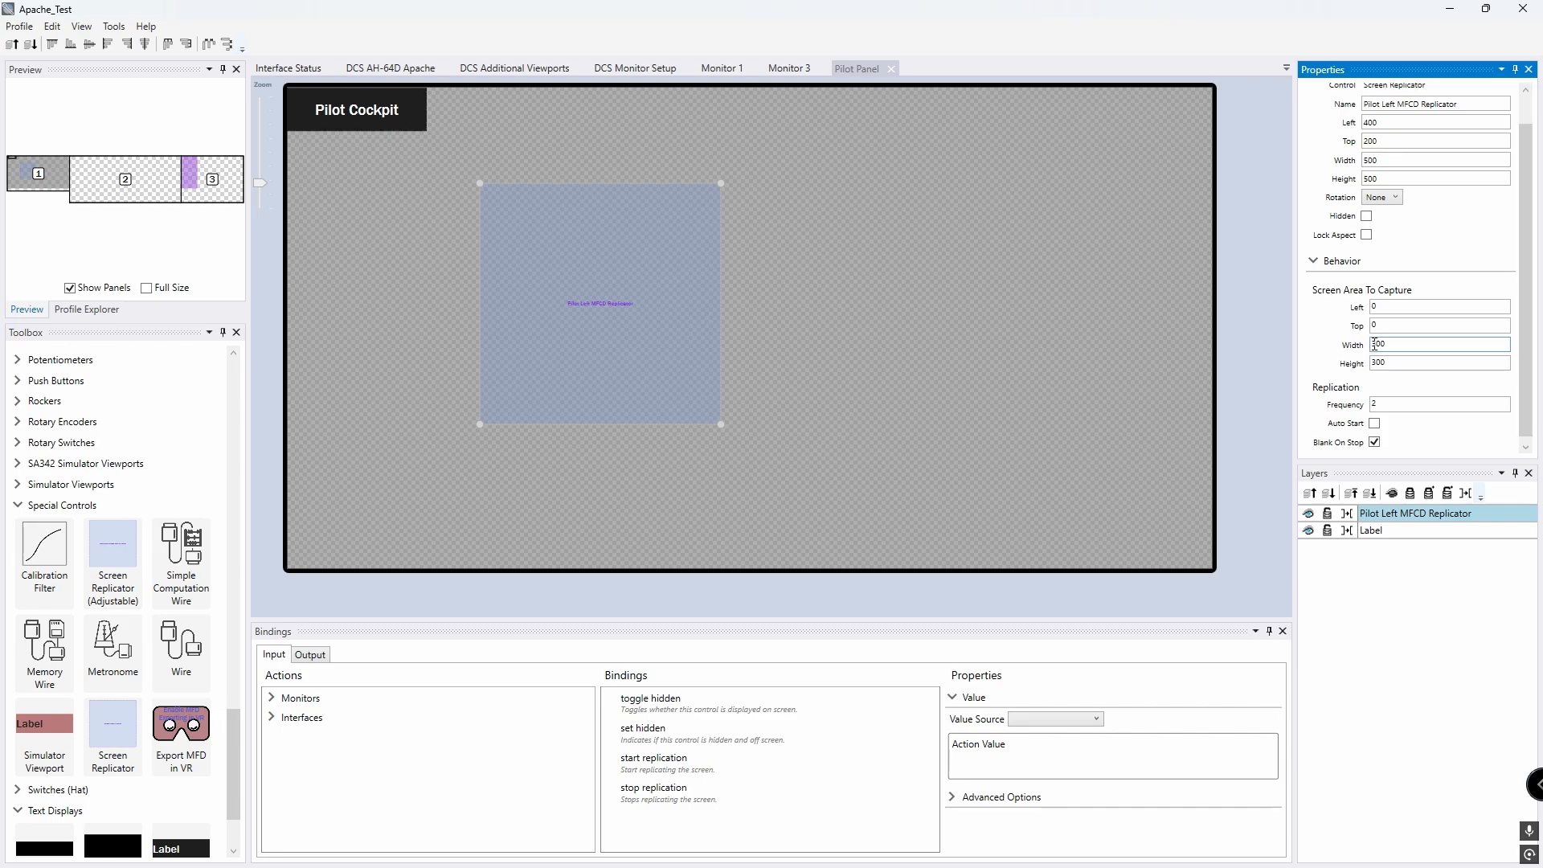
type("5")
left_click_drag(1377, 361, 1357, 366)
type("5")
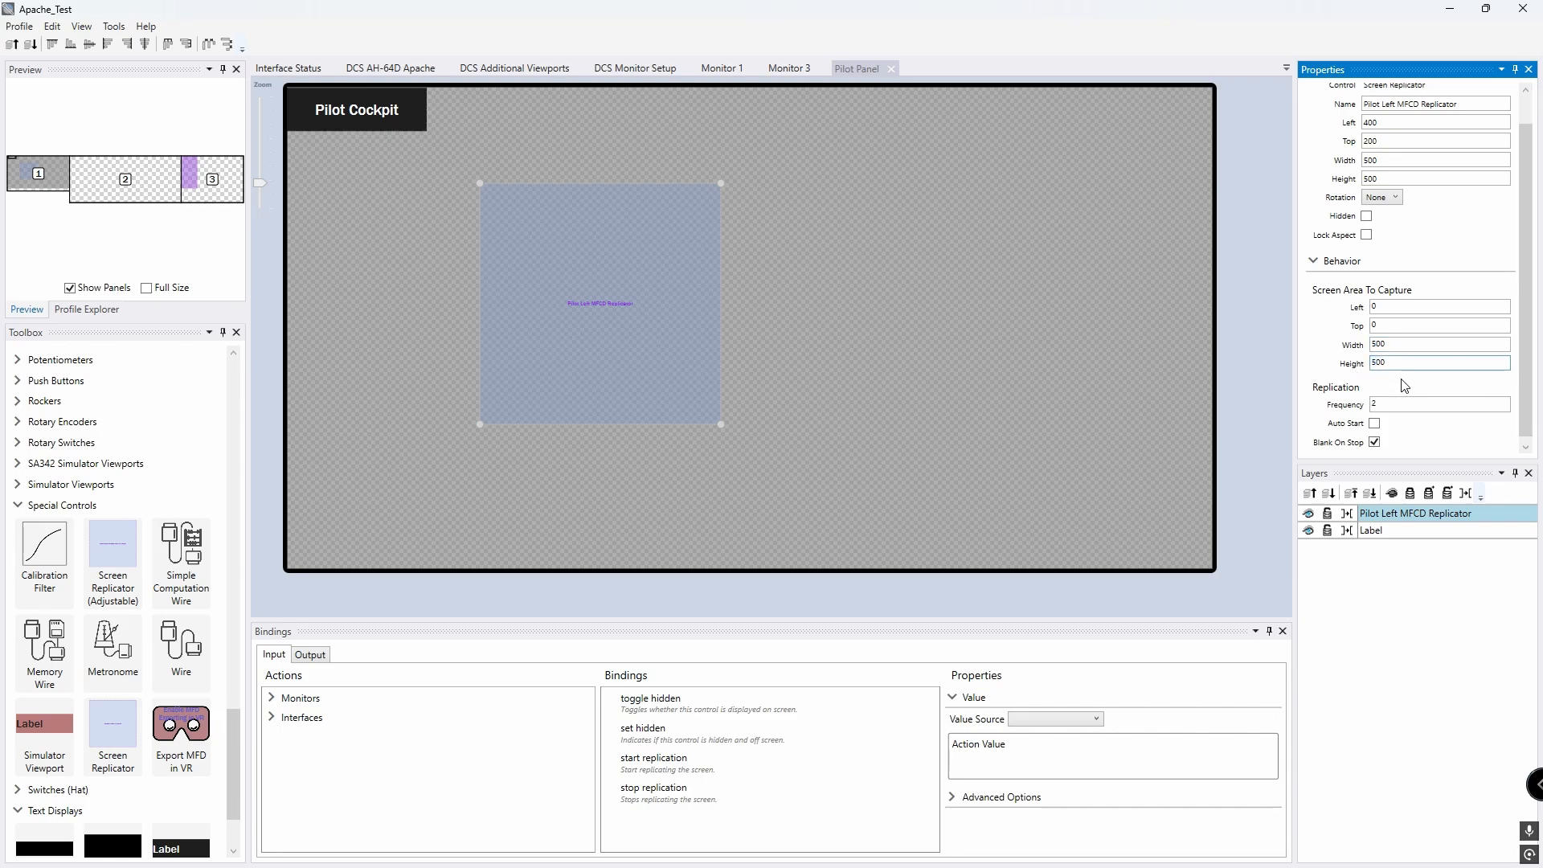
left_click(1375, 405)
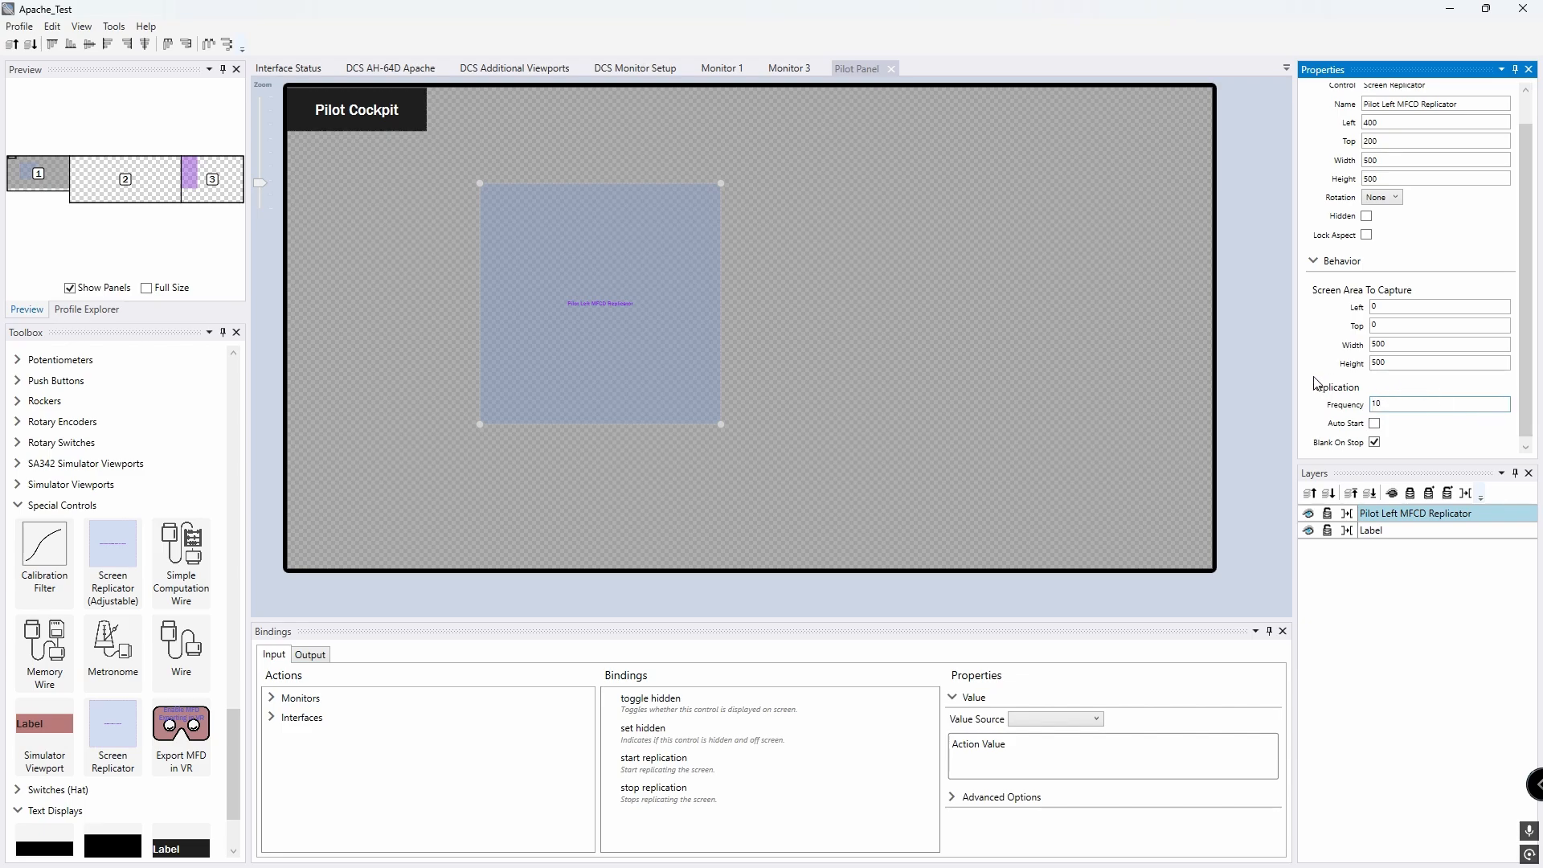
Step: Enable auto start for the Pilot Left MFCD Replicator and rename the Pilot Cockpit label control to Title
left_click(1375, 424)
left_click(1372, 531)
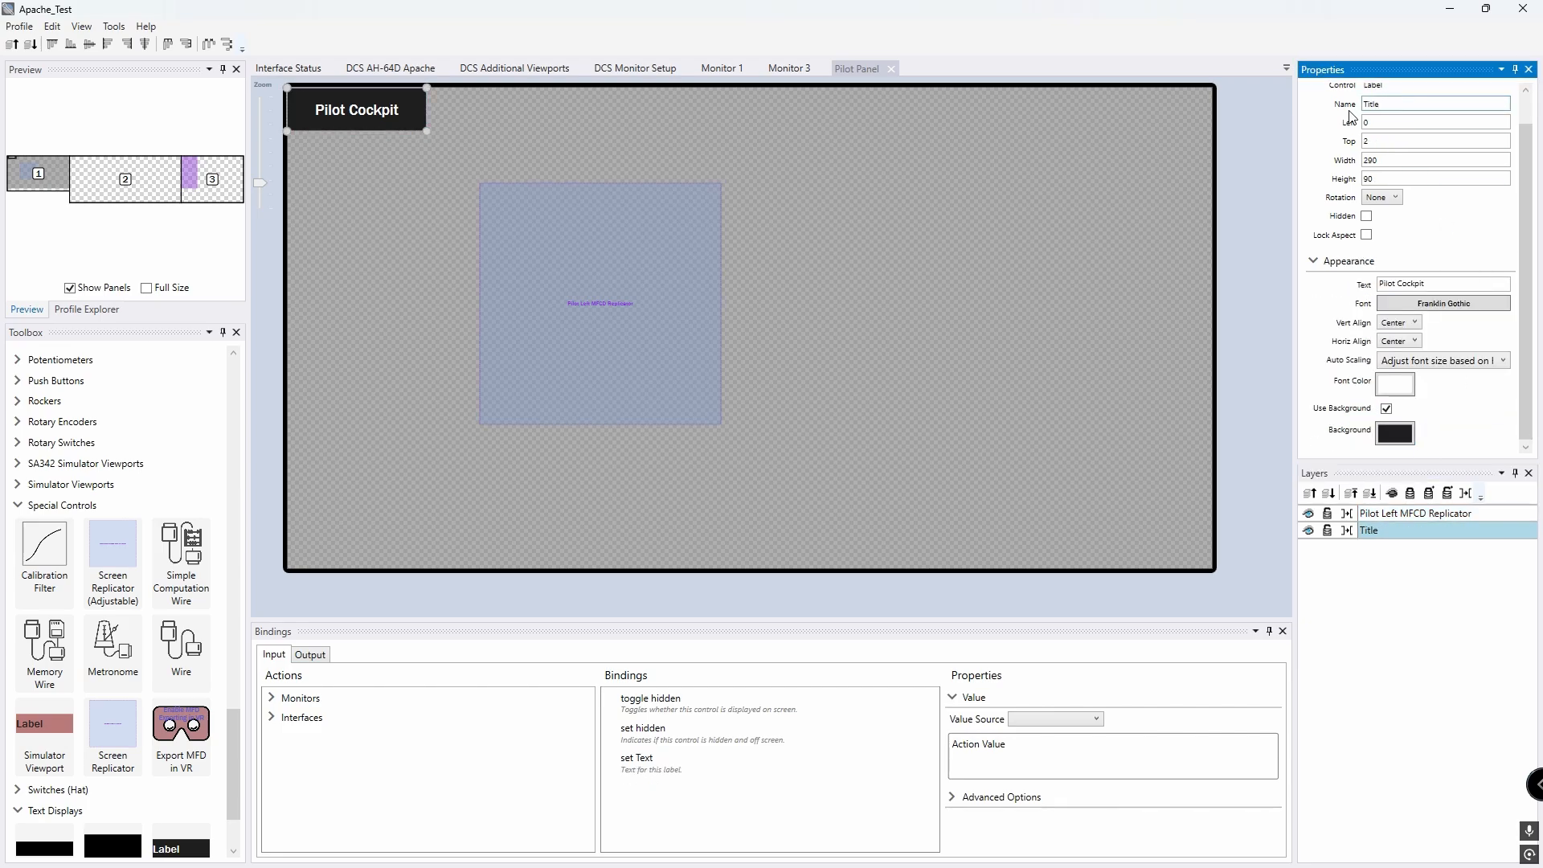
Step: Paste a copy of the Pilot Panel onto Monitor 1 and rename the copy CPG Panel
left_click(723, 67)
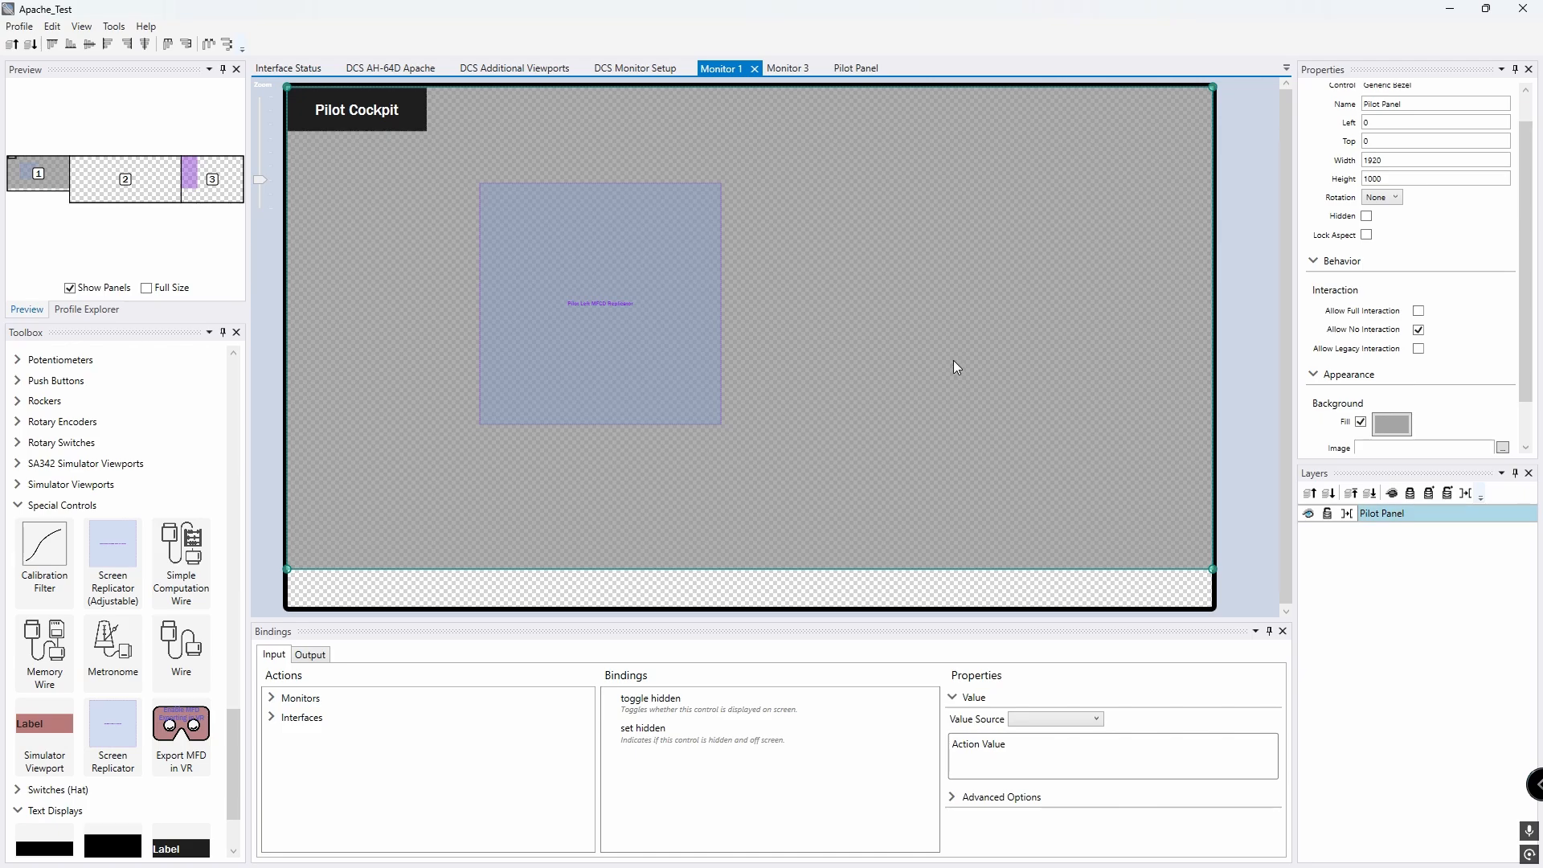
key("ctrl+v")
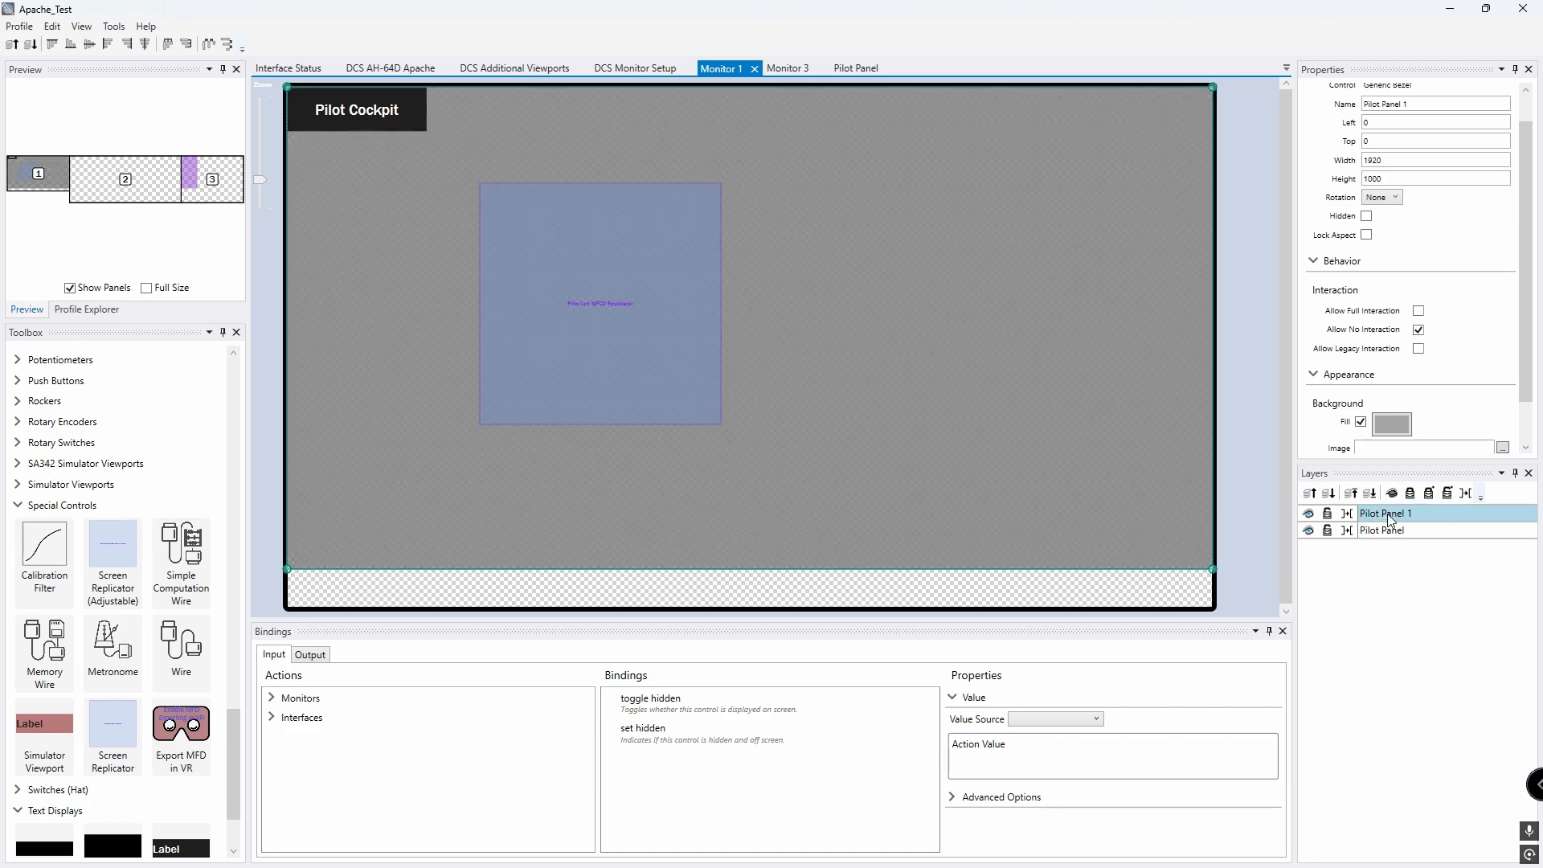
left_click_drag(1380, 103, 1359, 109)
type("CPG")
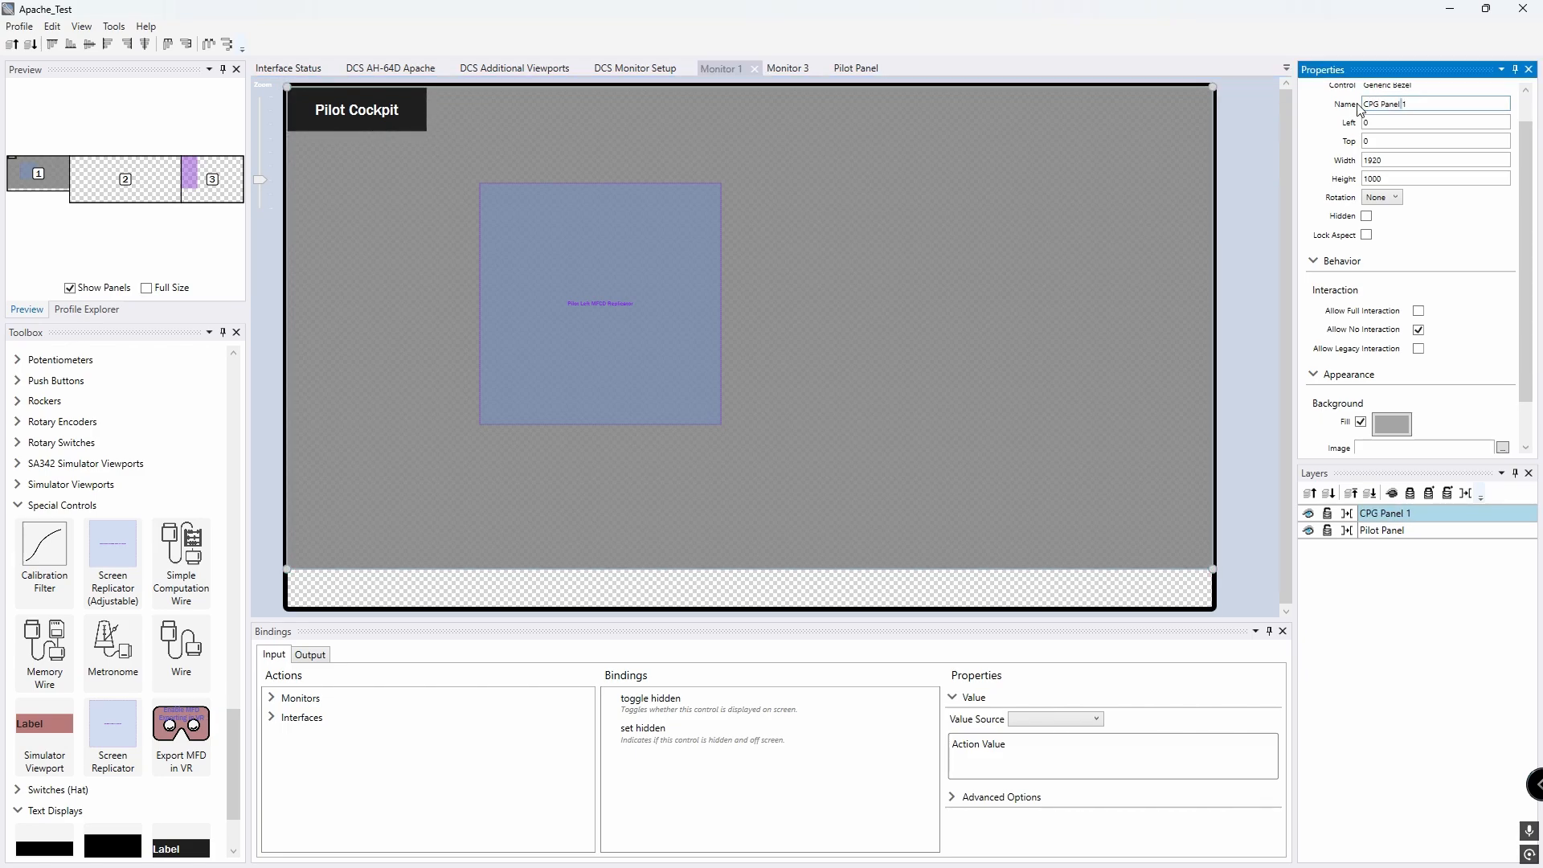
Step: Change the CPG Panel's background fill to a semi-transparent dark red
left_click(1399, 424)
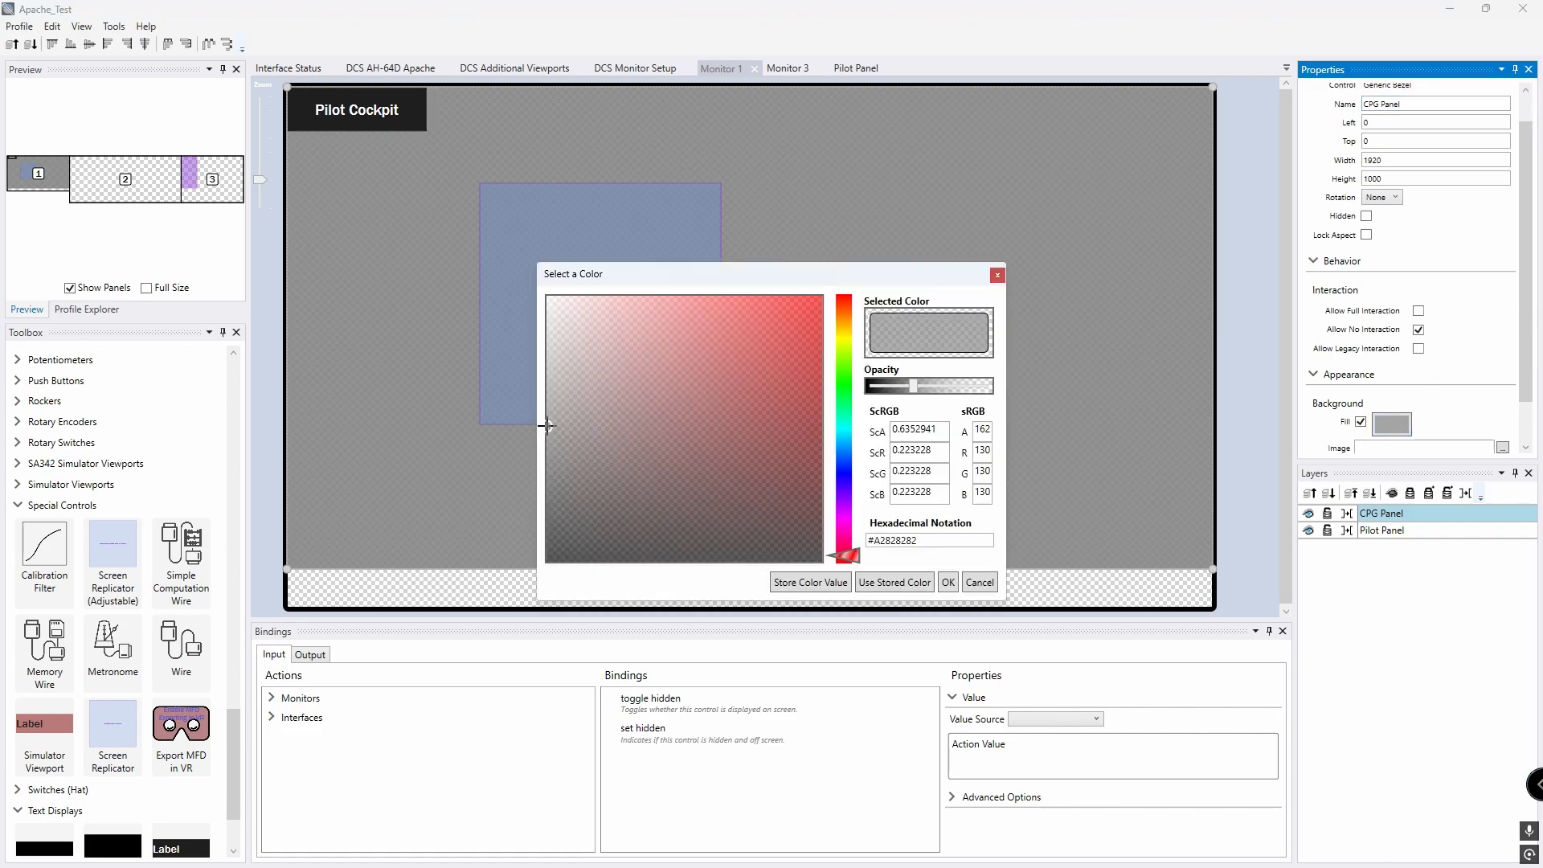
left_click_drag(748, 430, 821, 430)
left_click(949, 582)
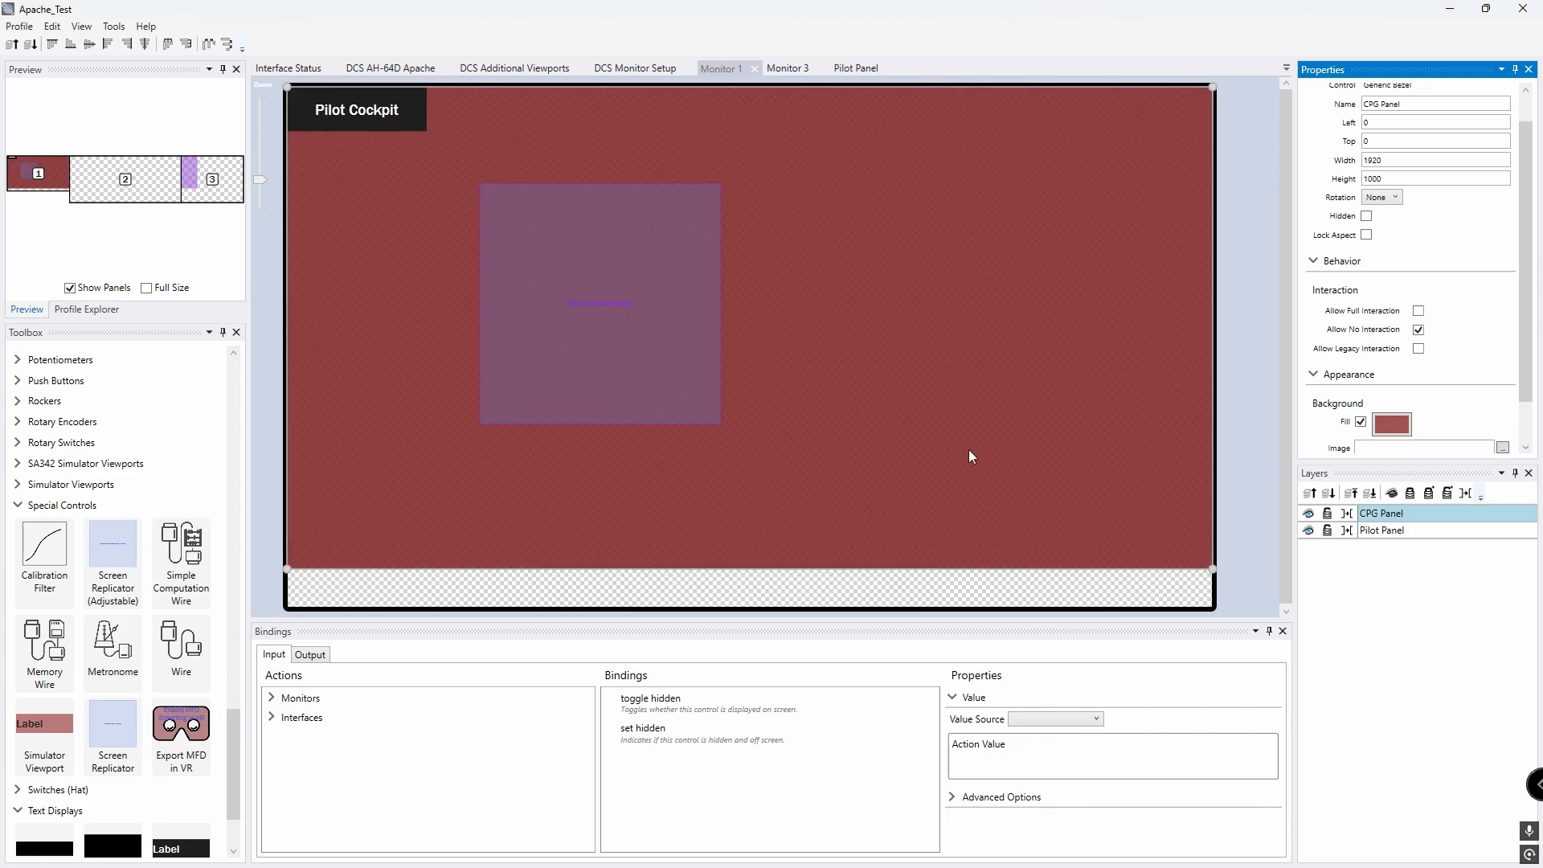
Step: Open the CPG Panel for editing and change its title label text to CPG Cockpit
double_click(1020, 333)
left_click(362, 120)
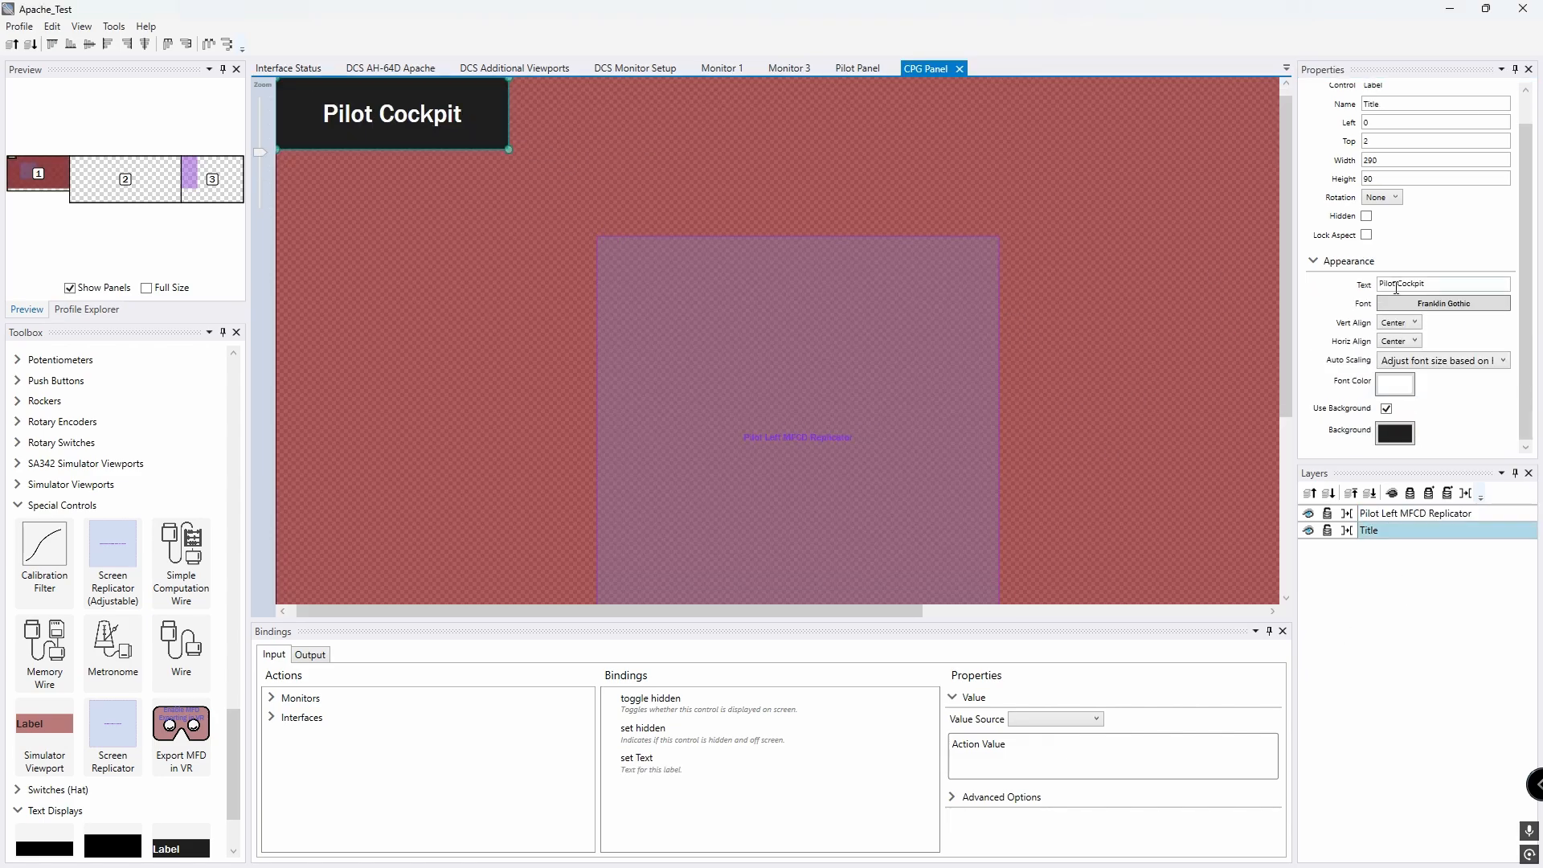
left_click_drag(1395, 285, 1343, 285)
type("CPG")
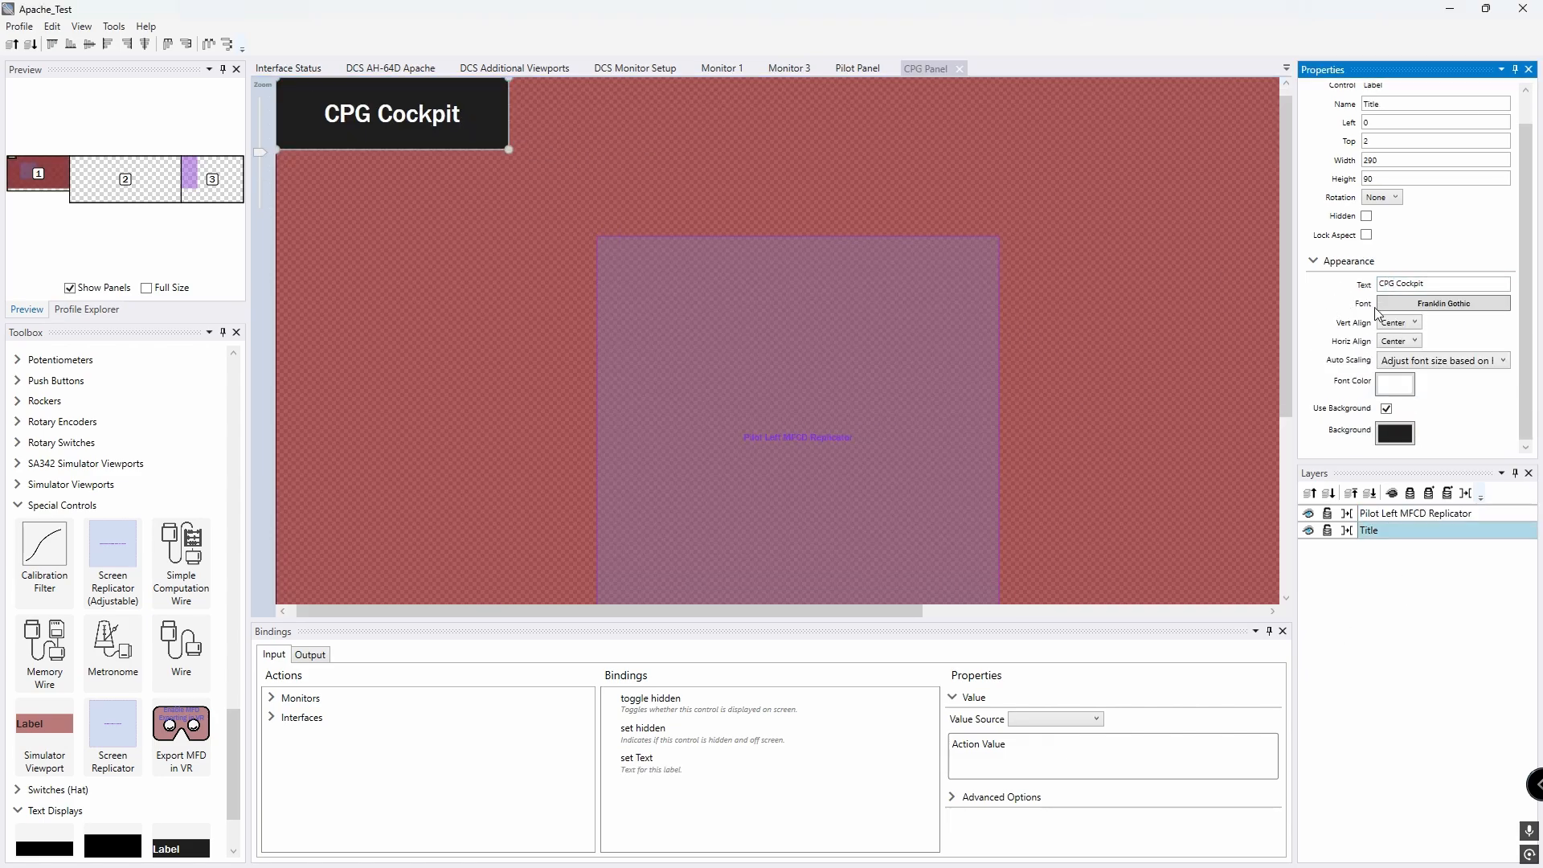
Step: Rename the CPG Panel's screen replicator CPG Left MFCD Replicator and turn off its auto start
left_click(957, 316)
left_click(1377, 105)
double_click(1377, 105)
type("CPG Left MFCD Replicator")
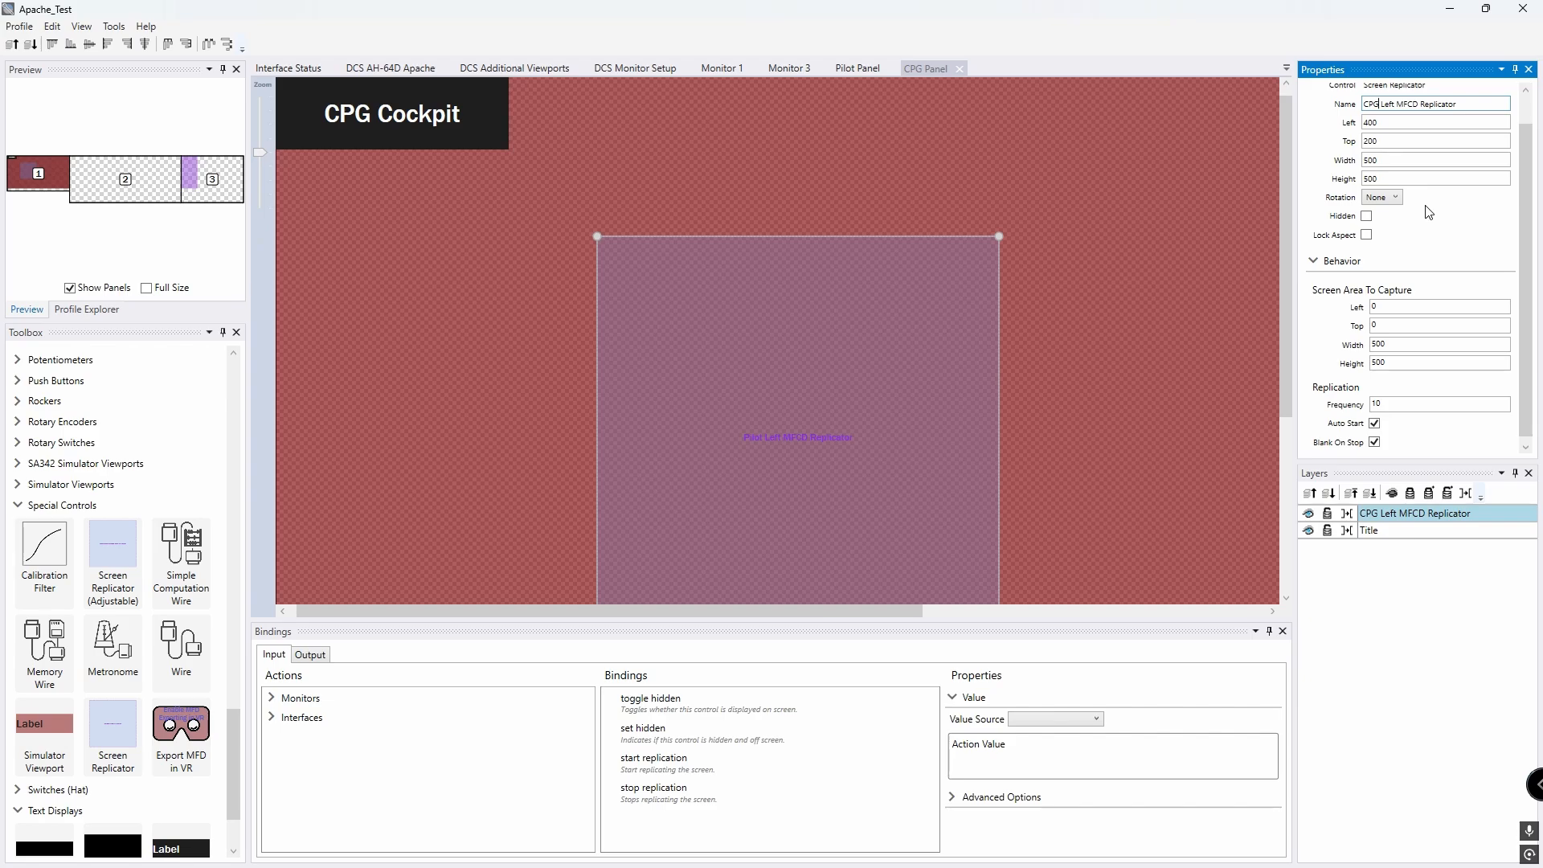
left_click(1375, 424)
Step: Using the CPG viewport coordinates in the interface status, set the CPG replicator's capture area to left 5360 and top 500
left_click(1393, 307)
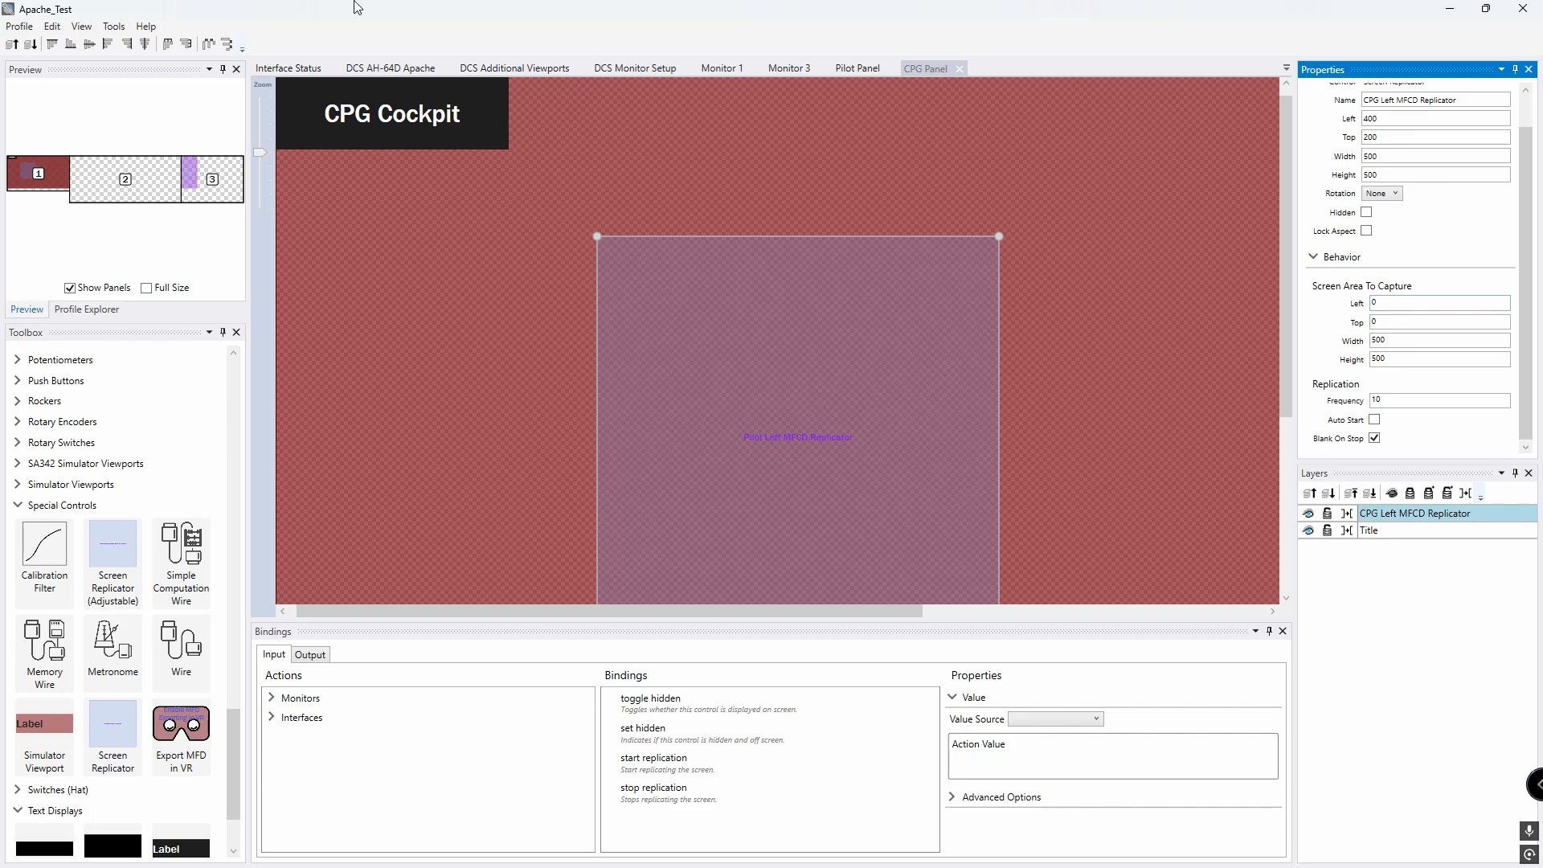
left_click(297, 67)
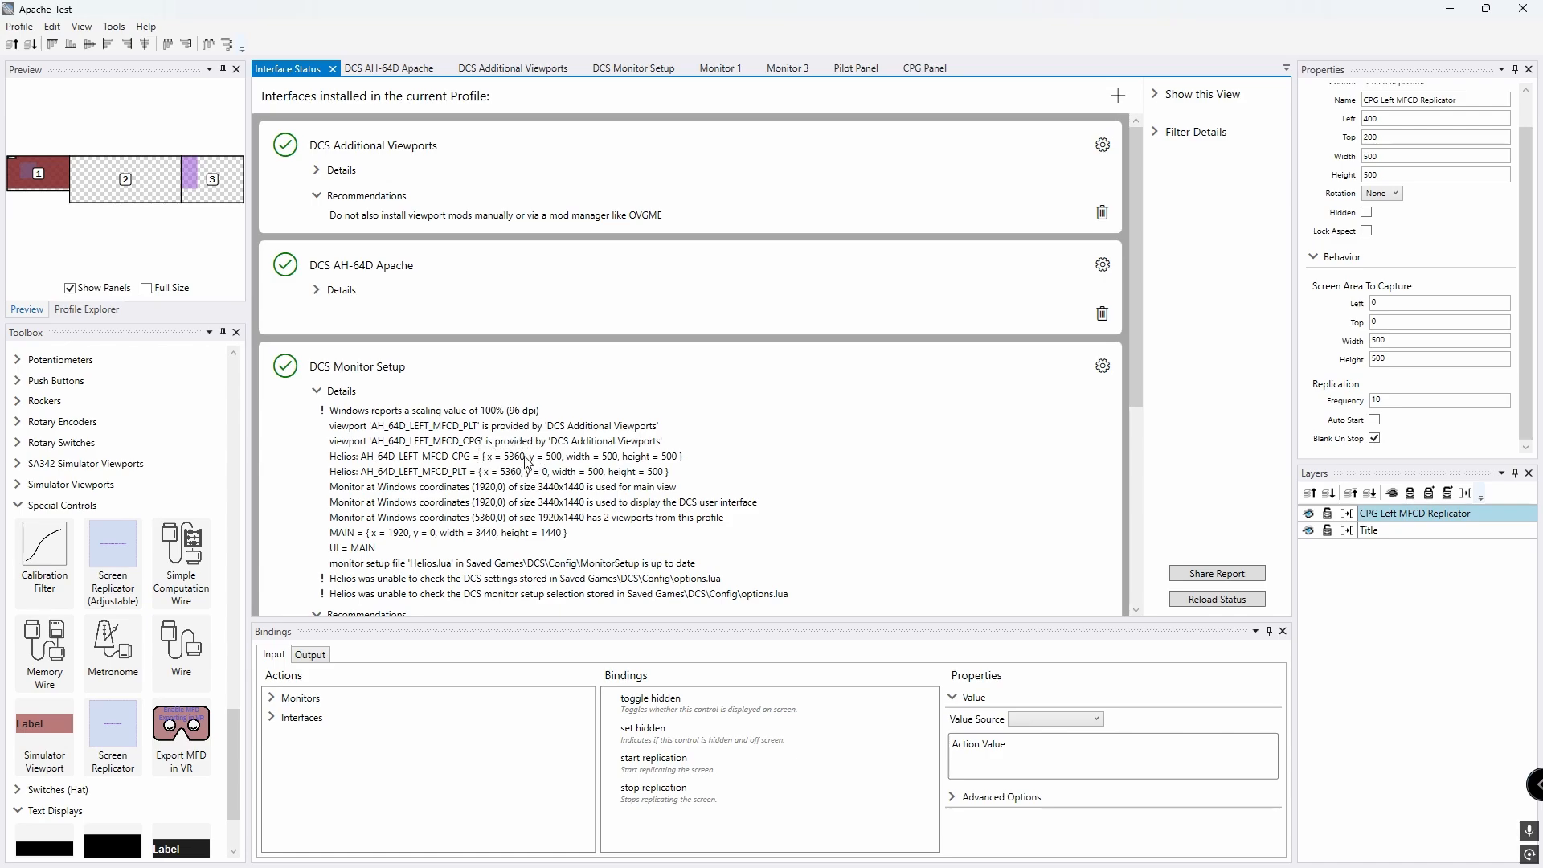
double_click(1380, 304)
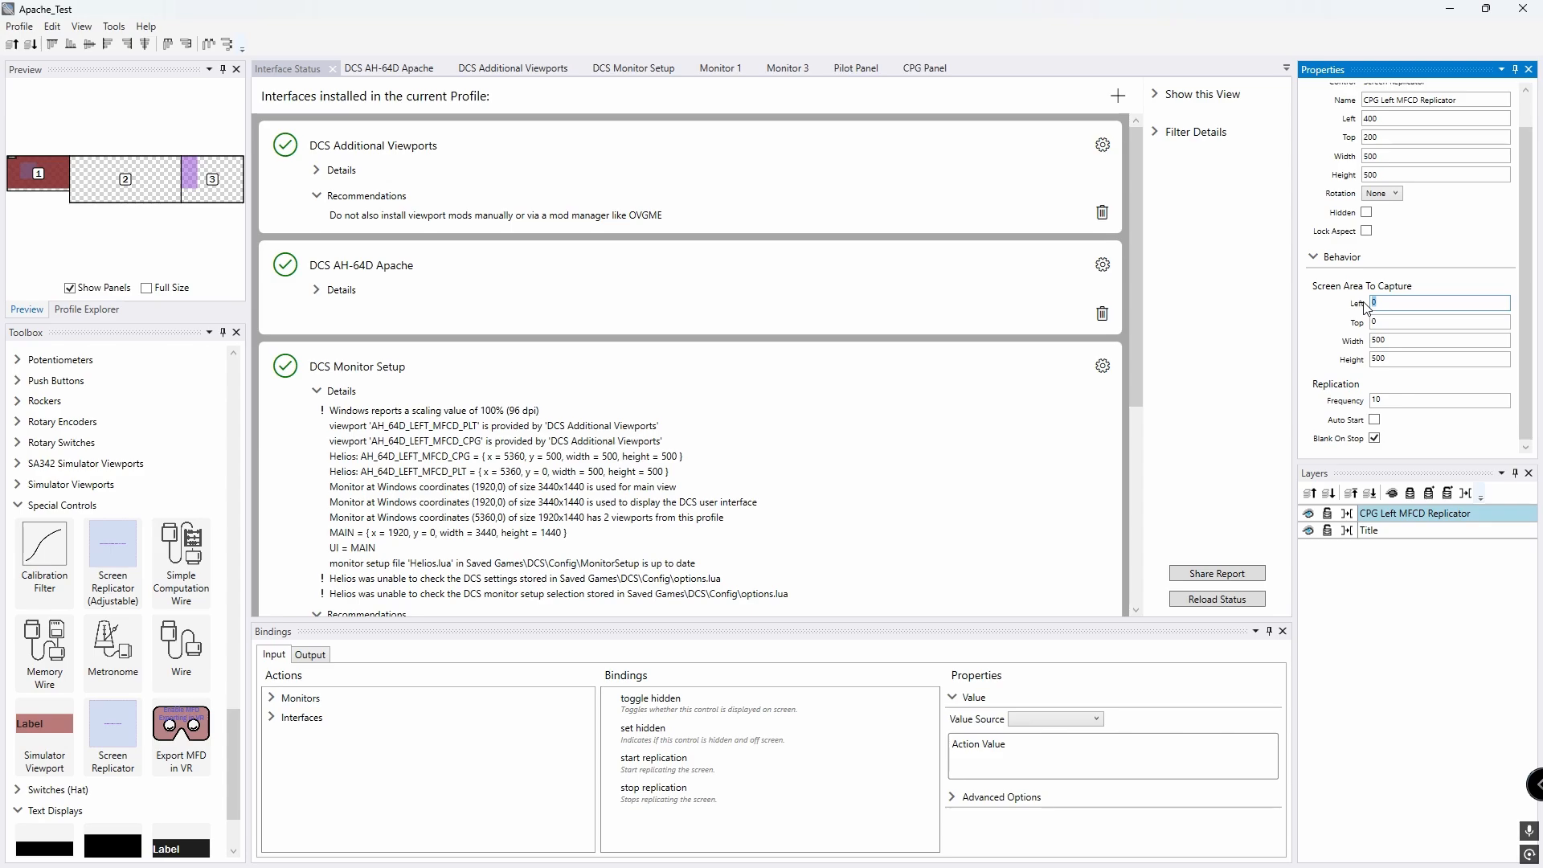
type("5360")
left_click(1384, 321)
type("500")
left_click_drag(1391, 303, 1348, 309)
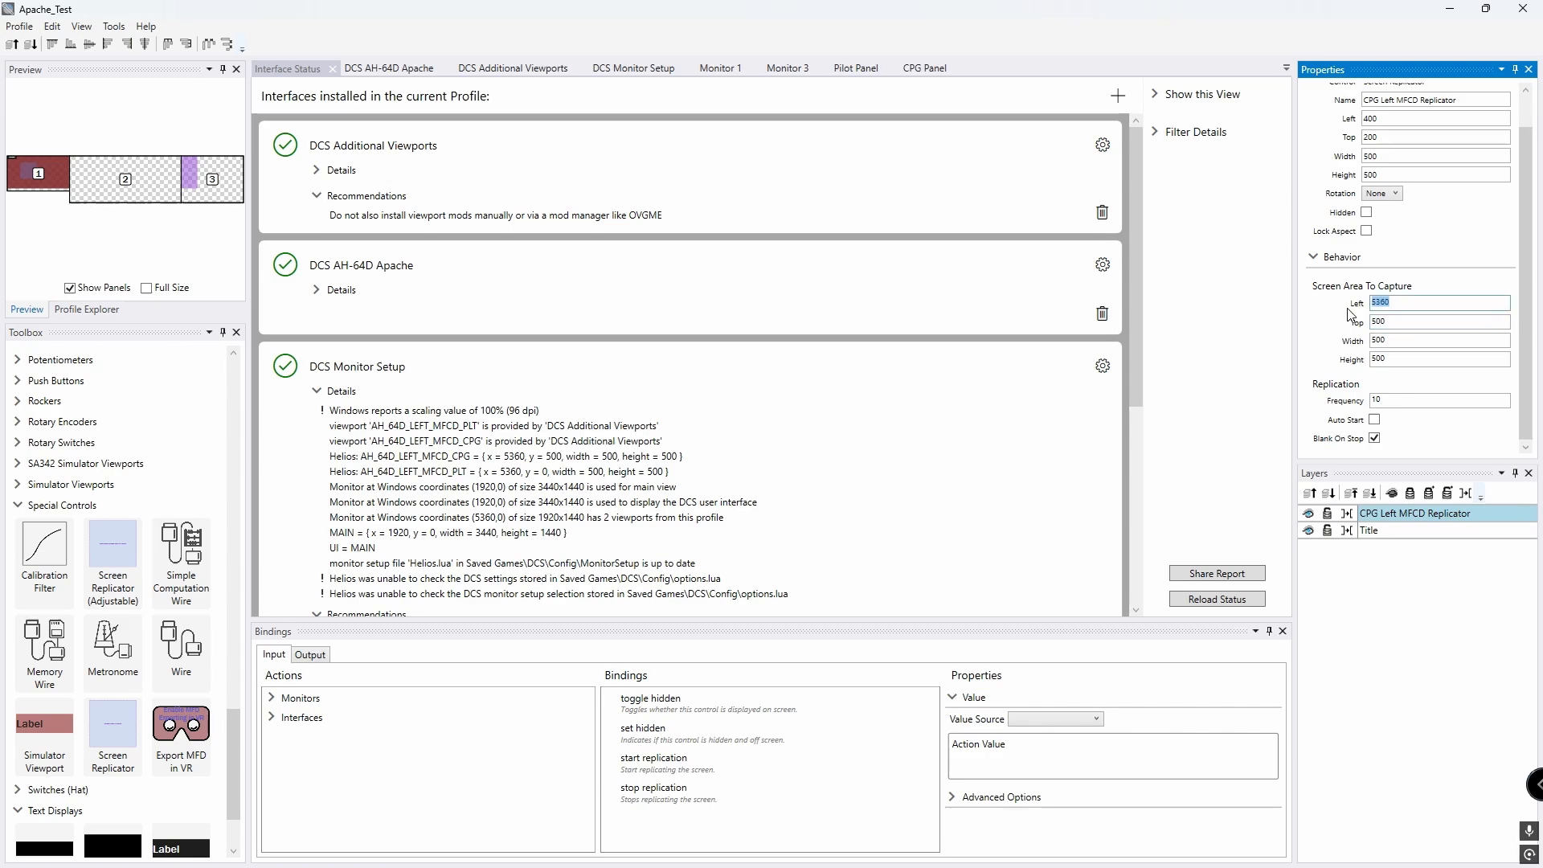
left_click(1445, 424)
Step: Set the left position of the Pilot Left MFCD Replicator's screen capture area to 5360 on the Pilot Panel
left_click(931, 69)
left_click(860, 67)
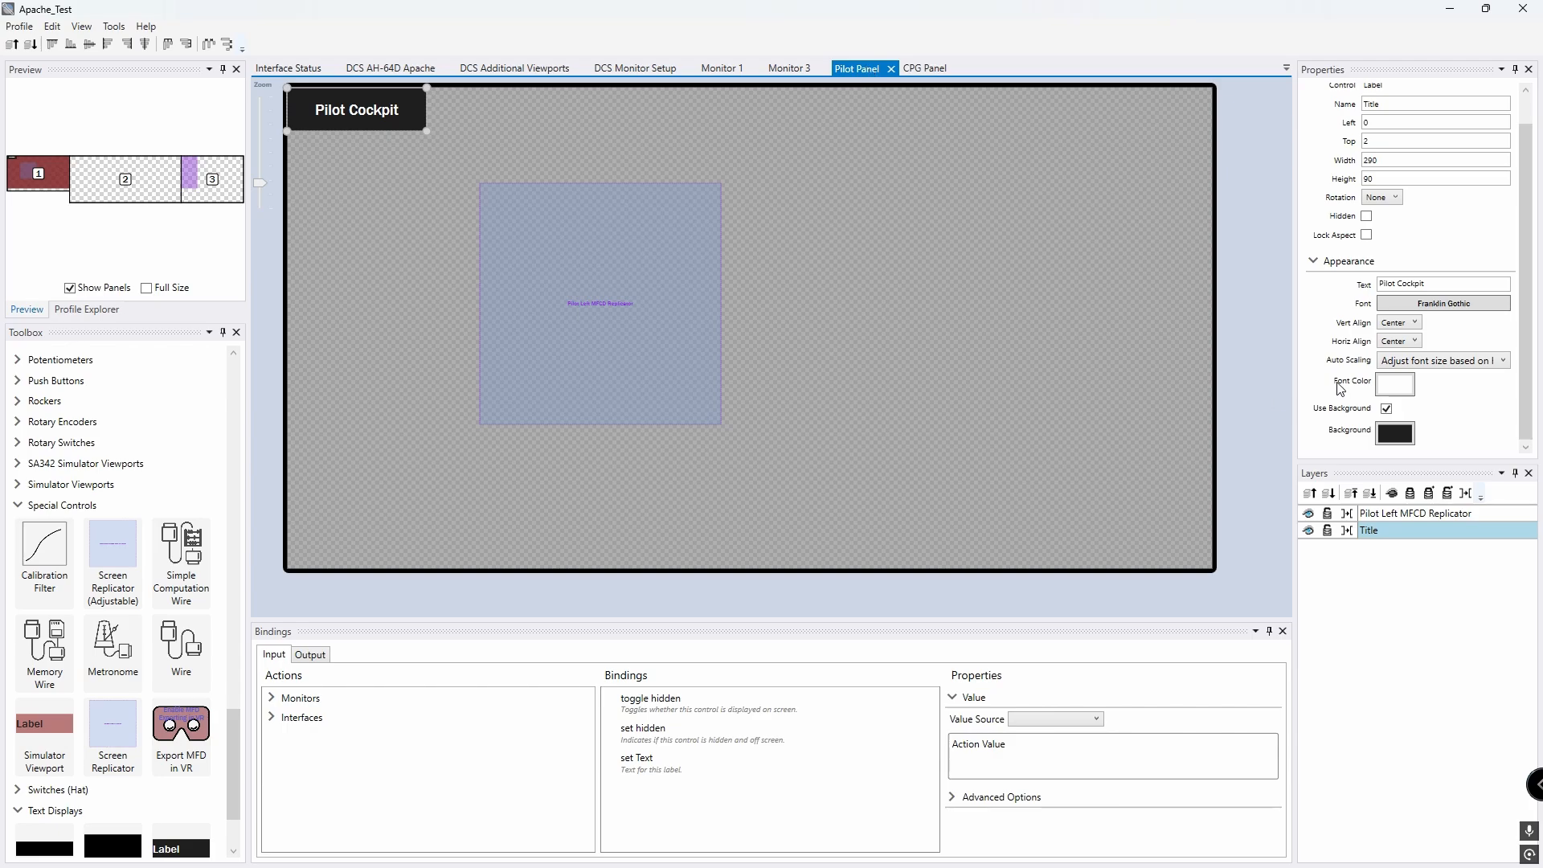
left_click(1333, 328)
left_click(629, 347)
left_click_drag(1389, 305, 1327, 307)
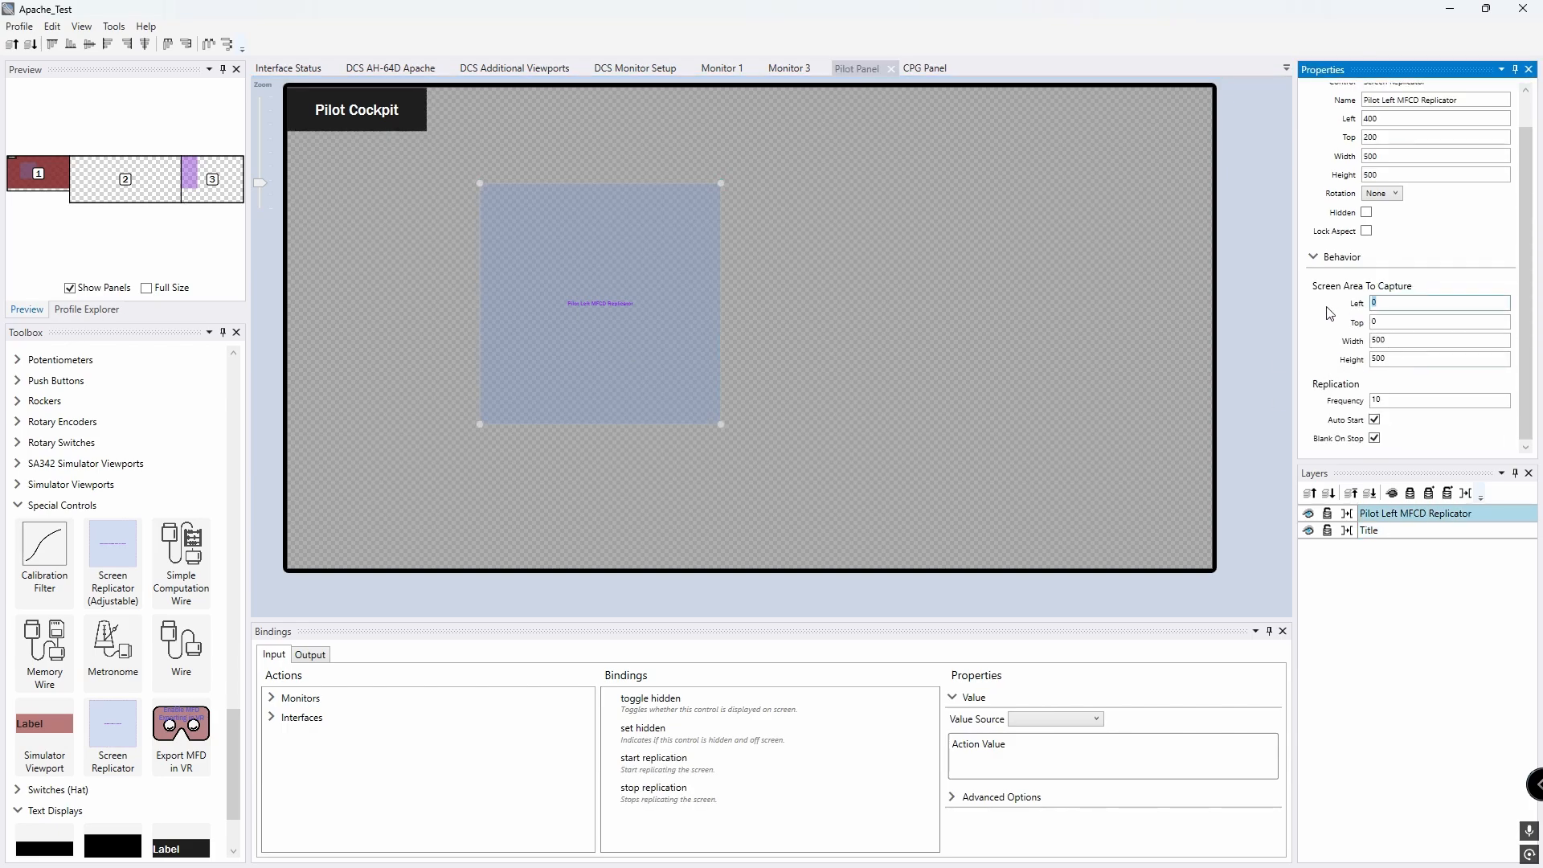
type("5360")
left_click(865, 256)
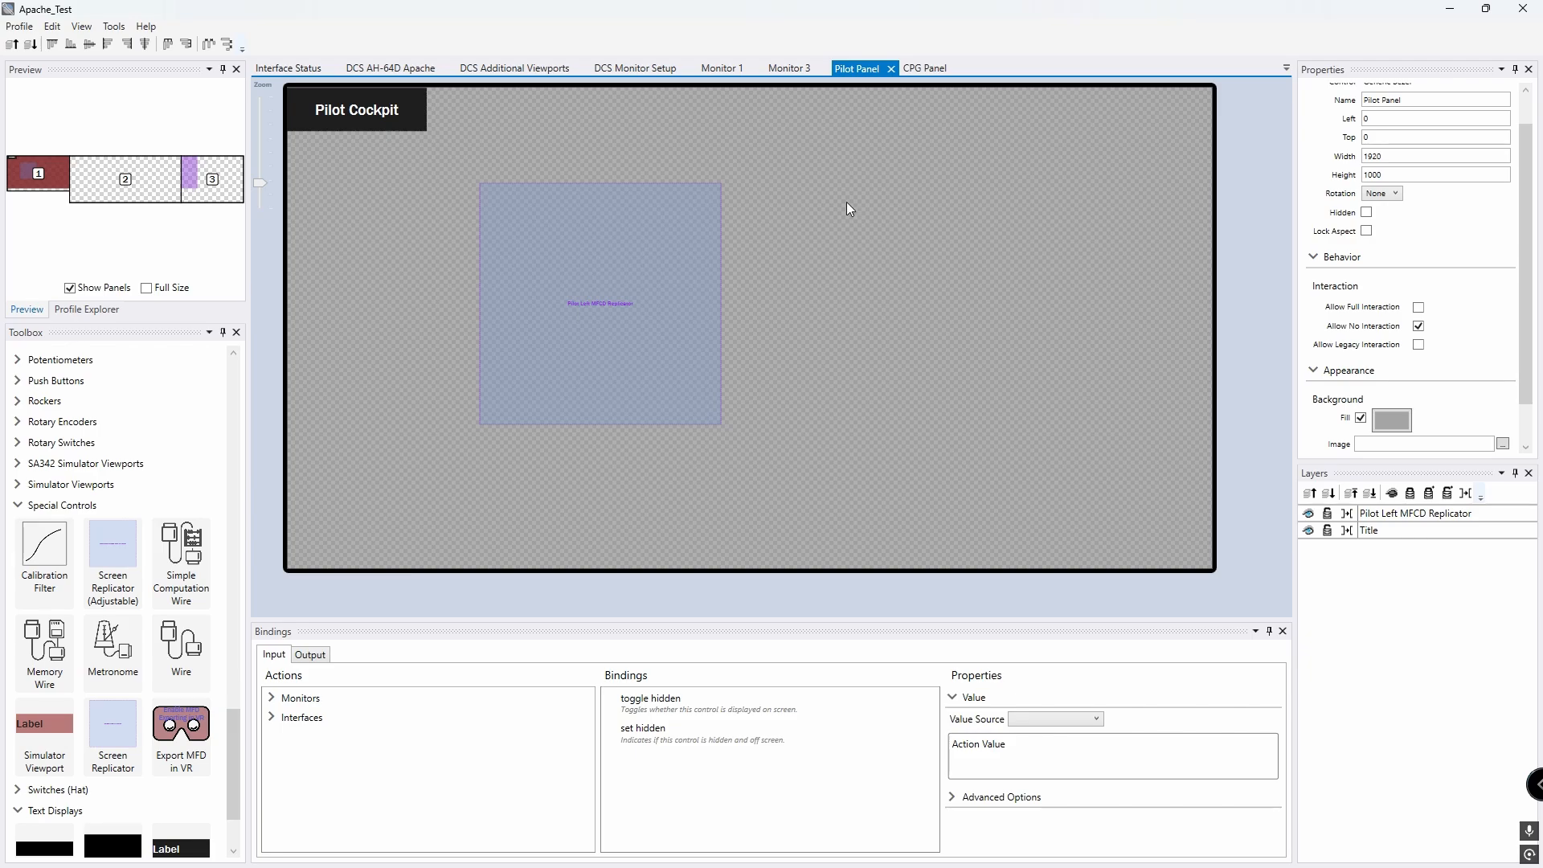
Step: Set the CPG Panel on Monitor 1 to hidden by default and hide its layer in the editor
left_click(723, 68)
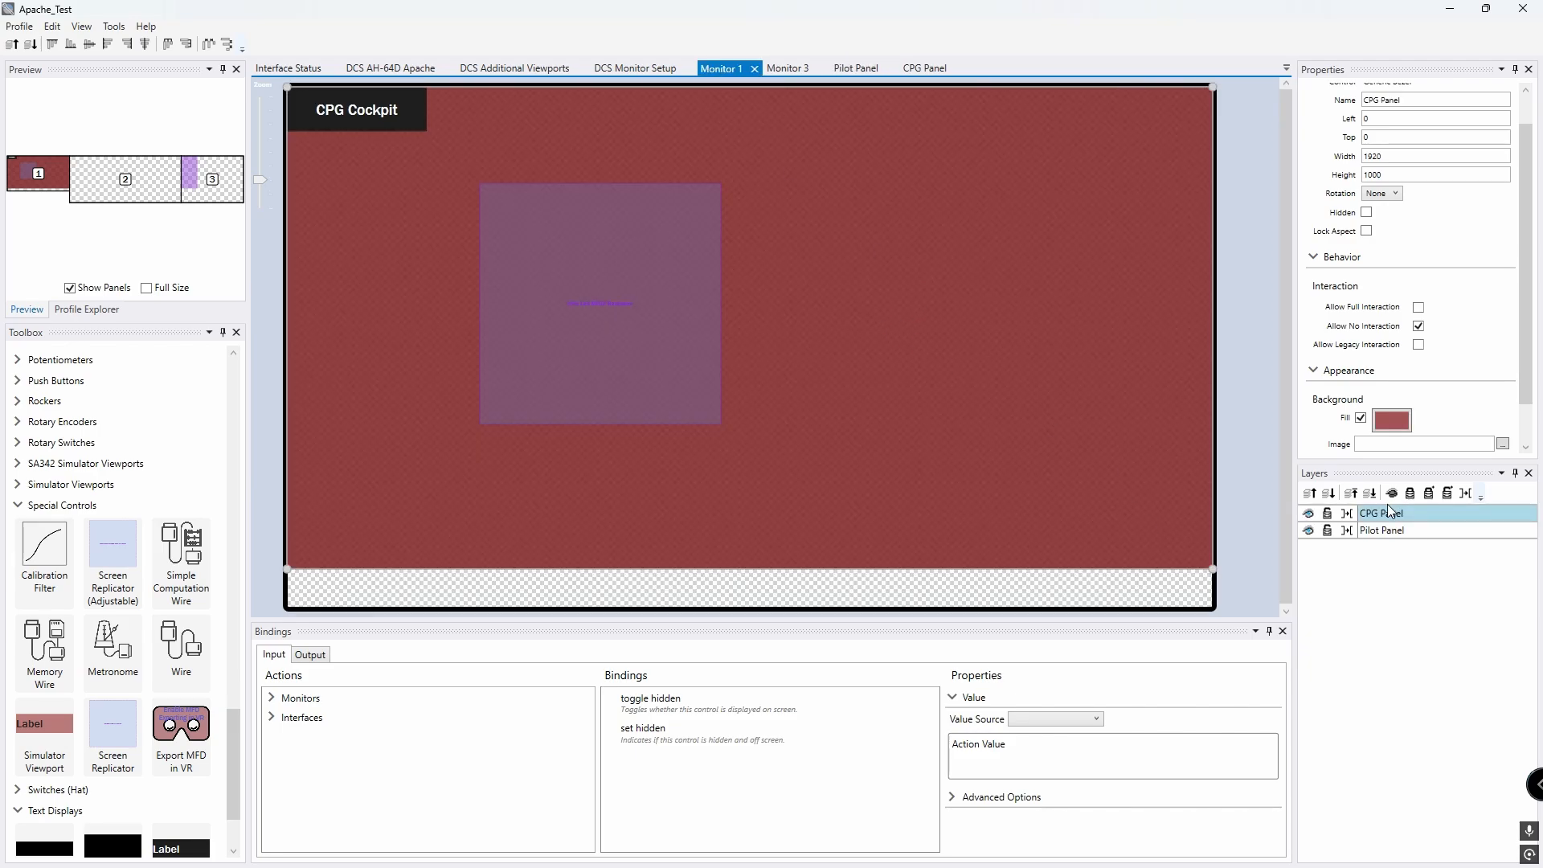
left_click(1367, 214)
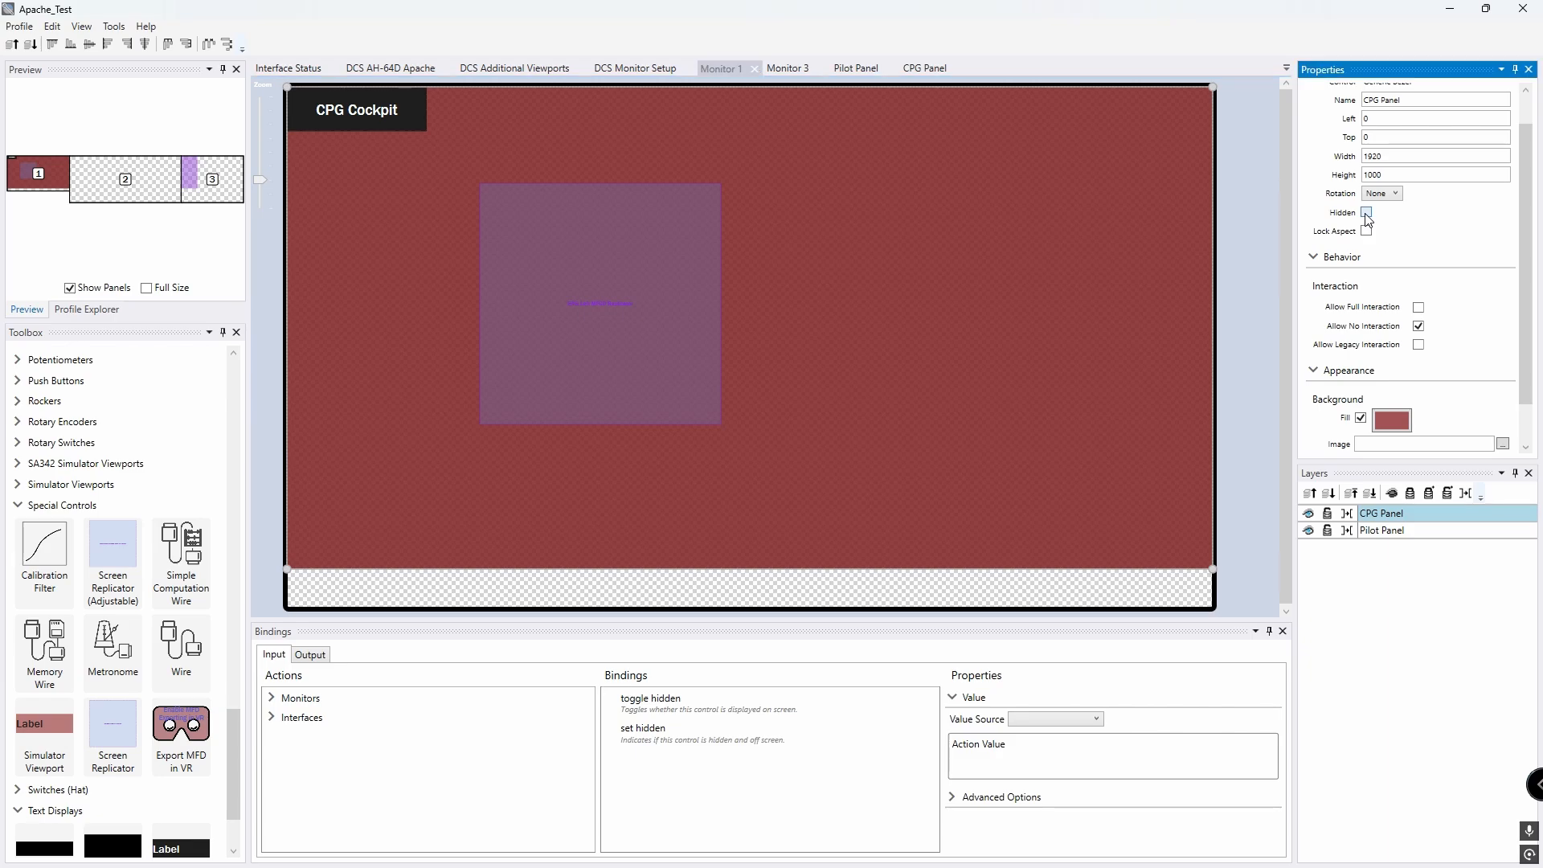
left_click(1309, 513)
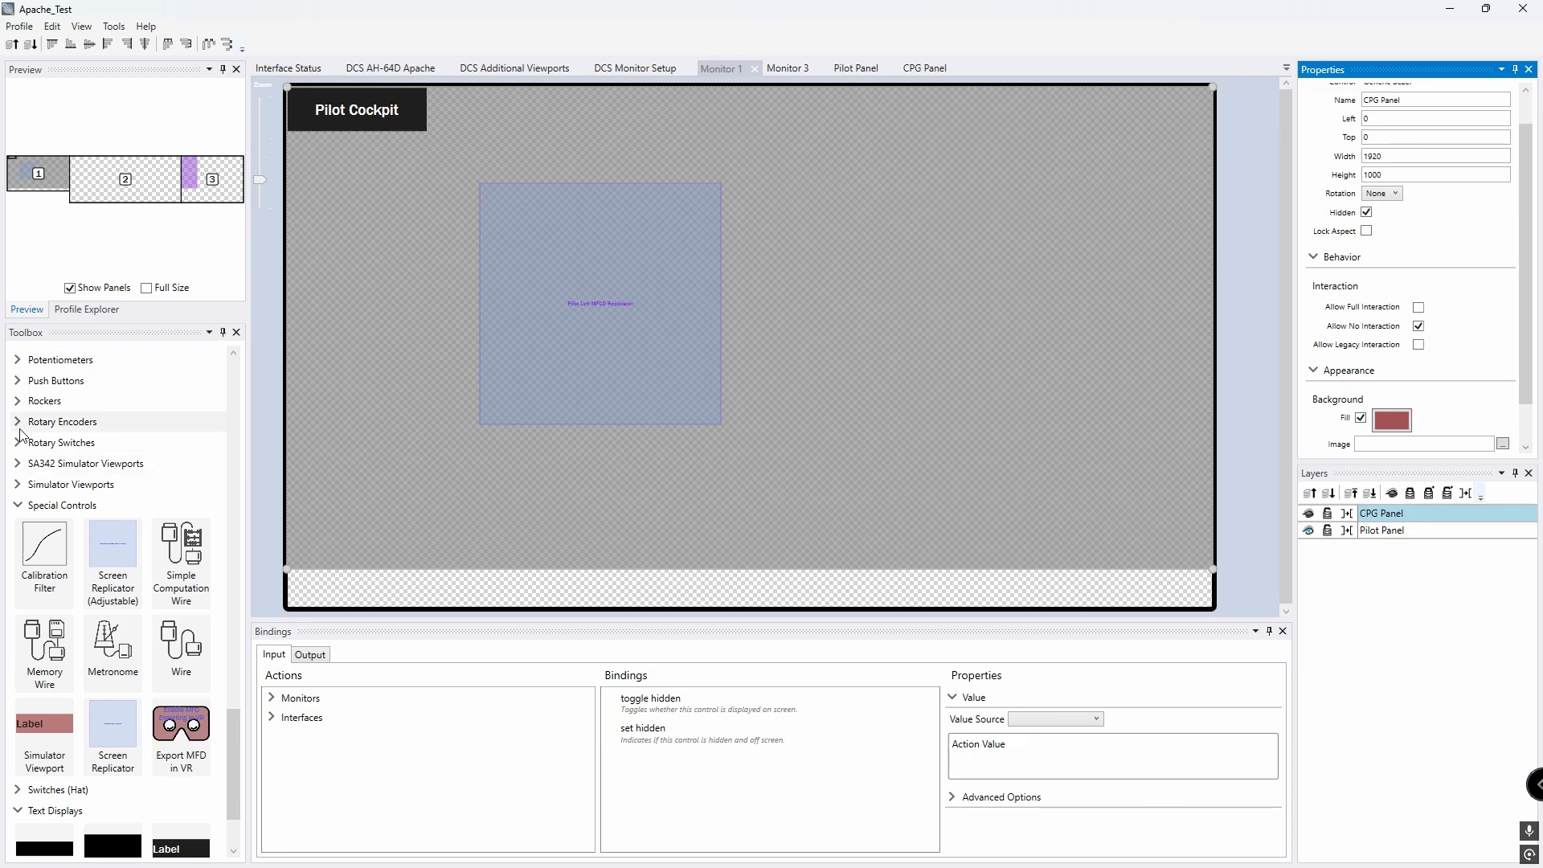
Step: Add an Orange Seal - Round toggle switch to Monitor 1 at about left 50, top 979, with default position One
scroll(28, 396, "down", 3)
left_click(17, 826)
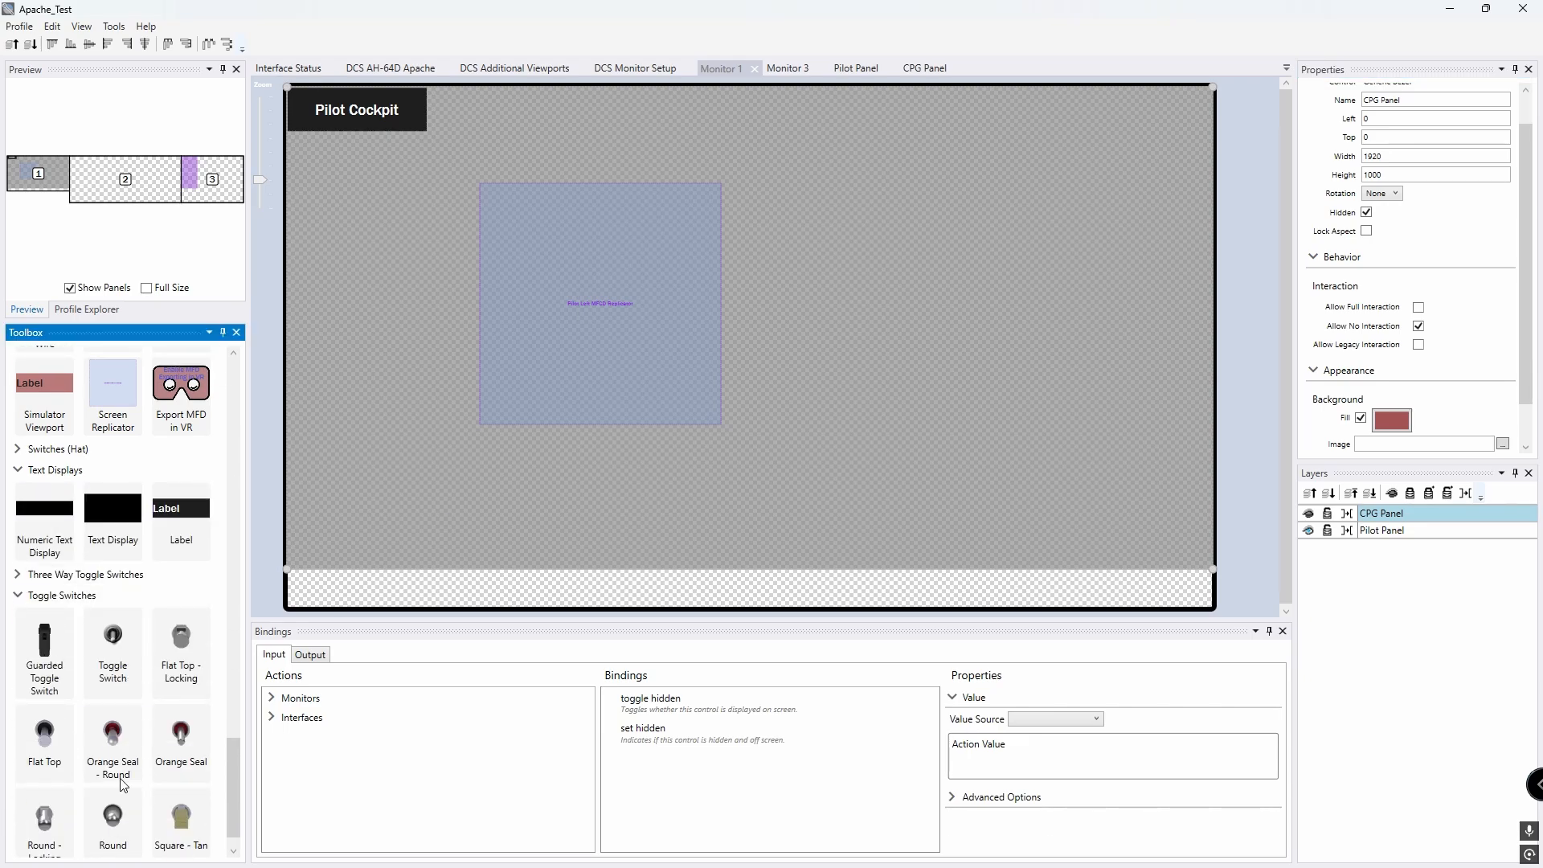
left_click_drag(187, 692, 390, 583)
left_click_drag(340, 592, 340, 592)
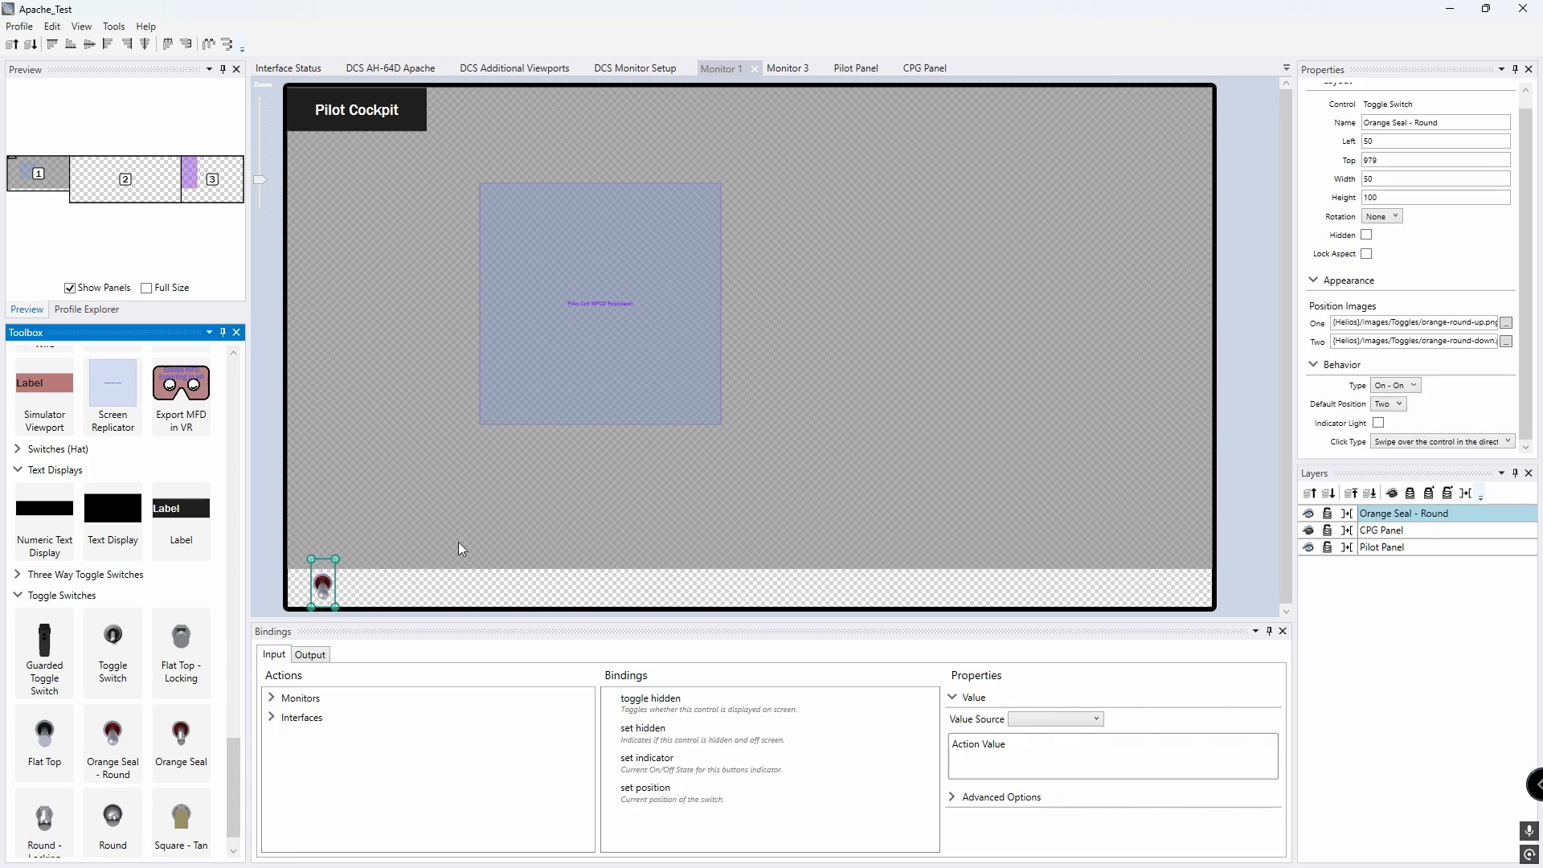
left_click(1402, 403)
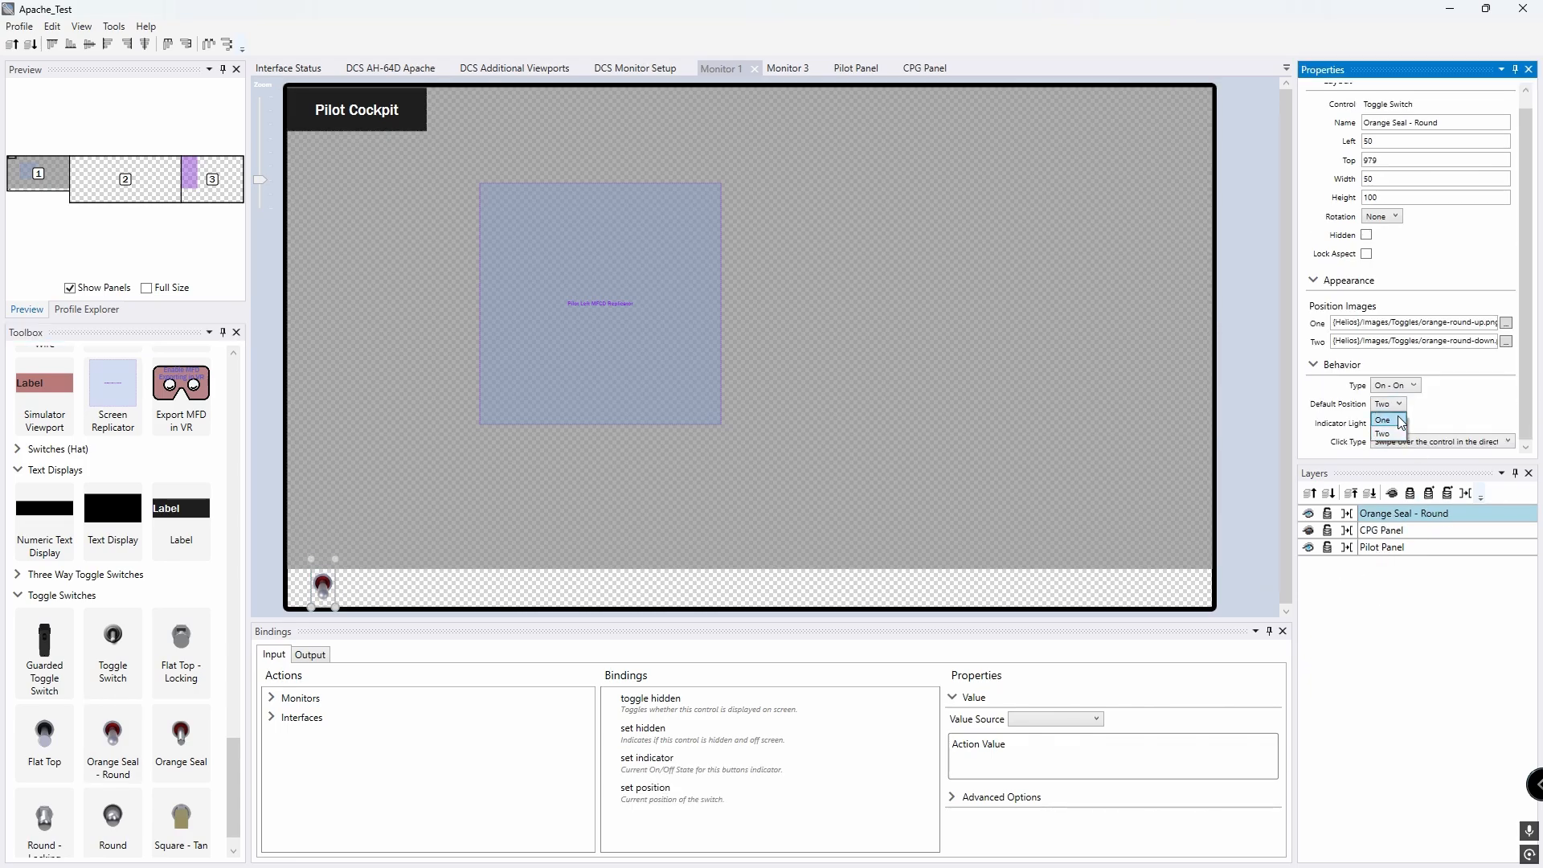
left_click(1399, 421)
Step: Bind the Pilot Panel's set hidden action to the toggle switch's position two entered trigger with the static value true
left_click(320, 589)
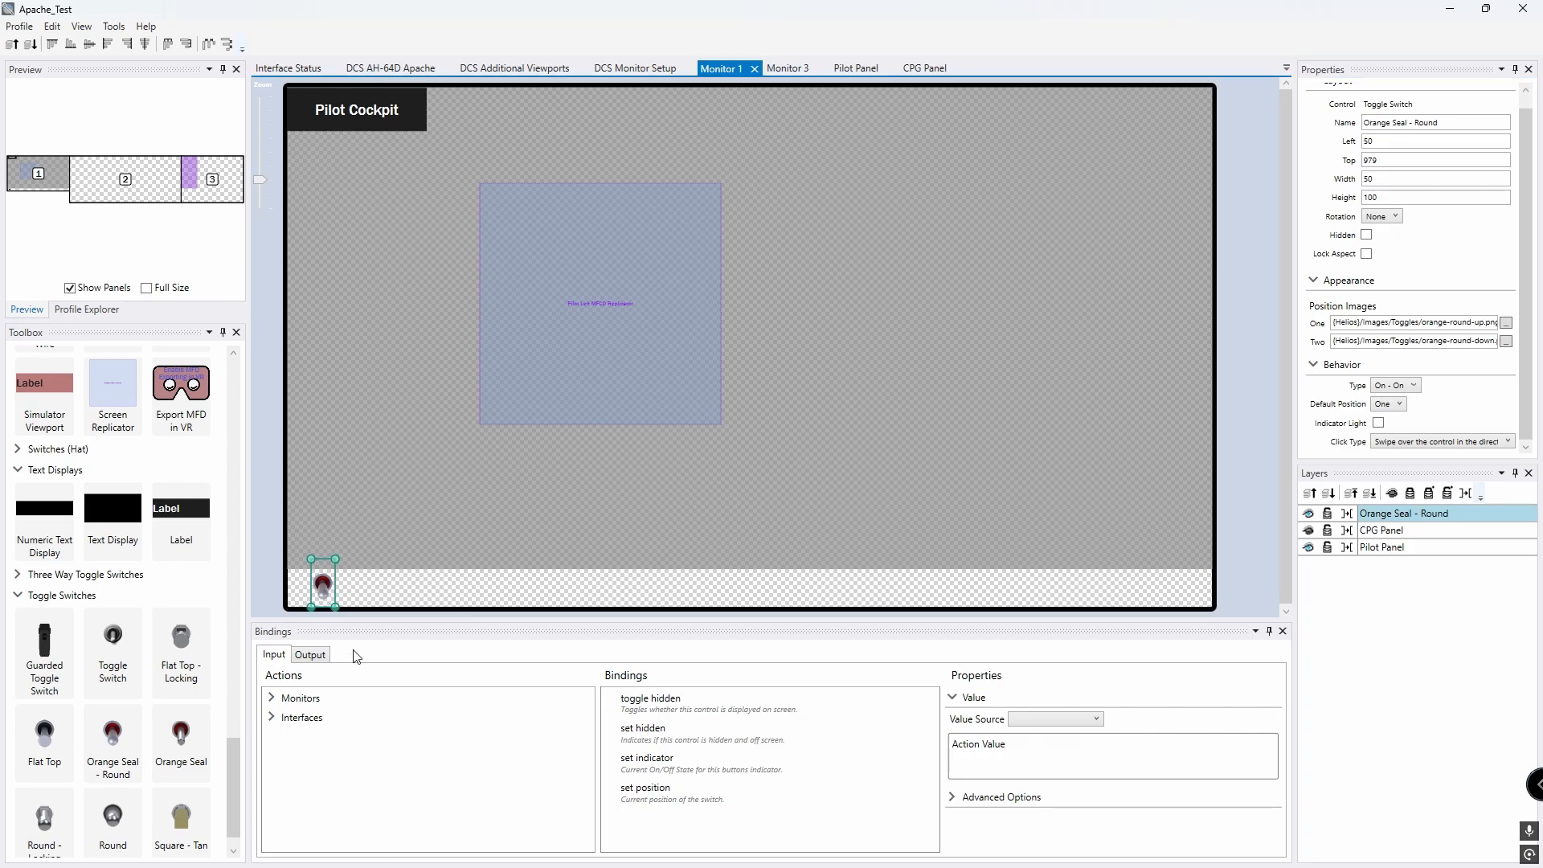
left_click(310, 655)
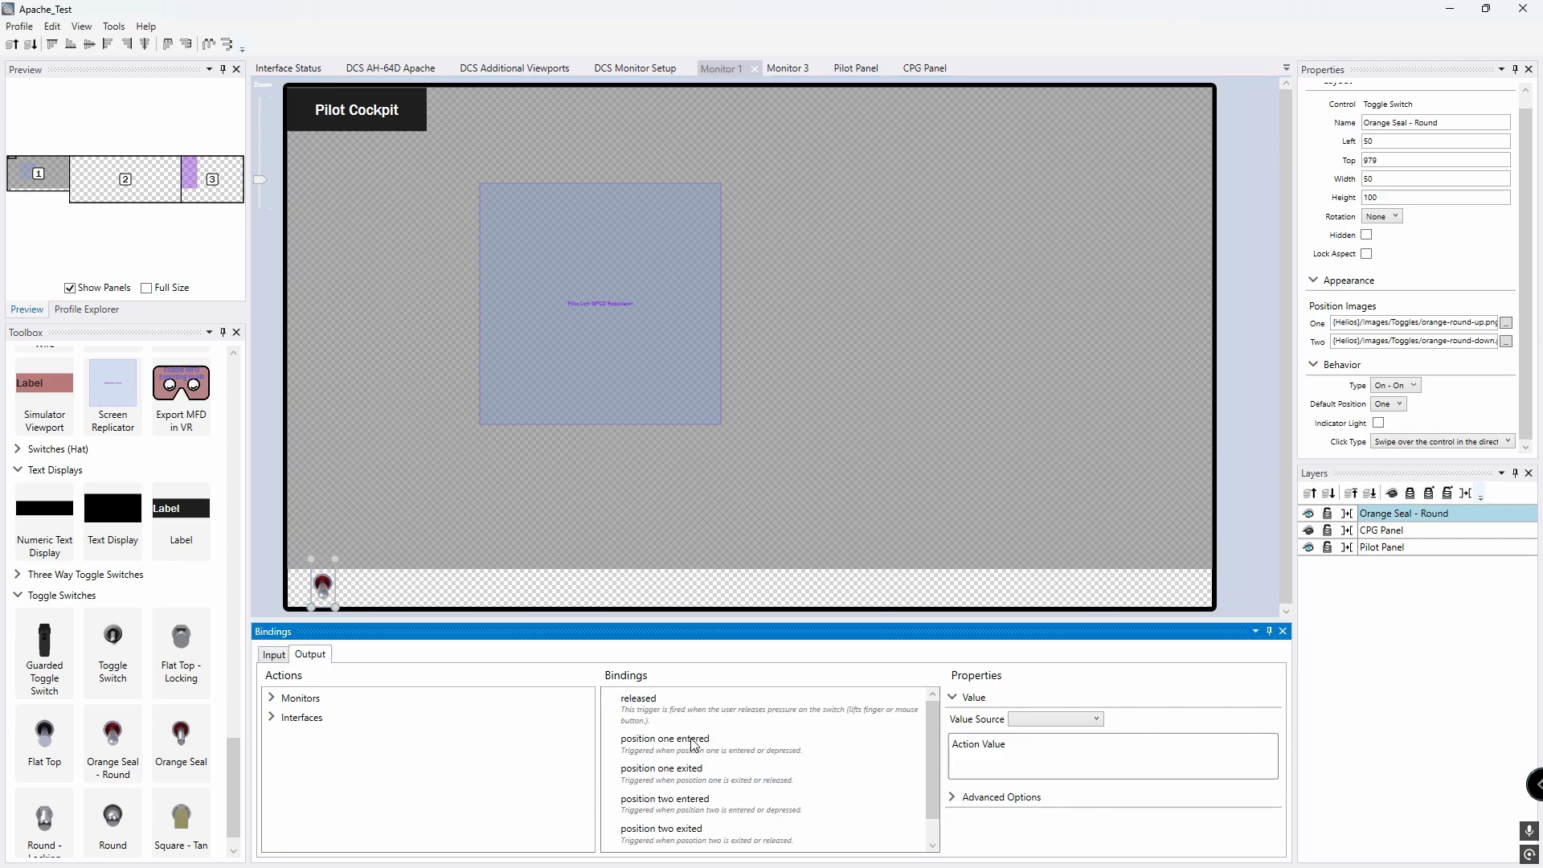
left_click(272, 698)
left_click(288, 716)
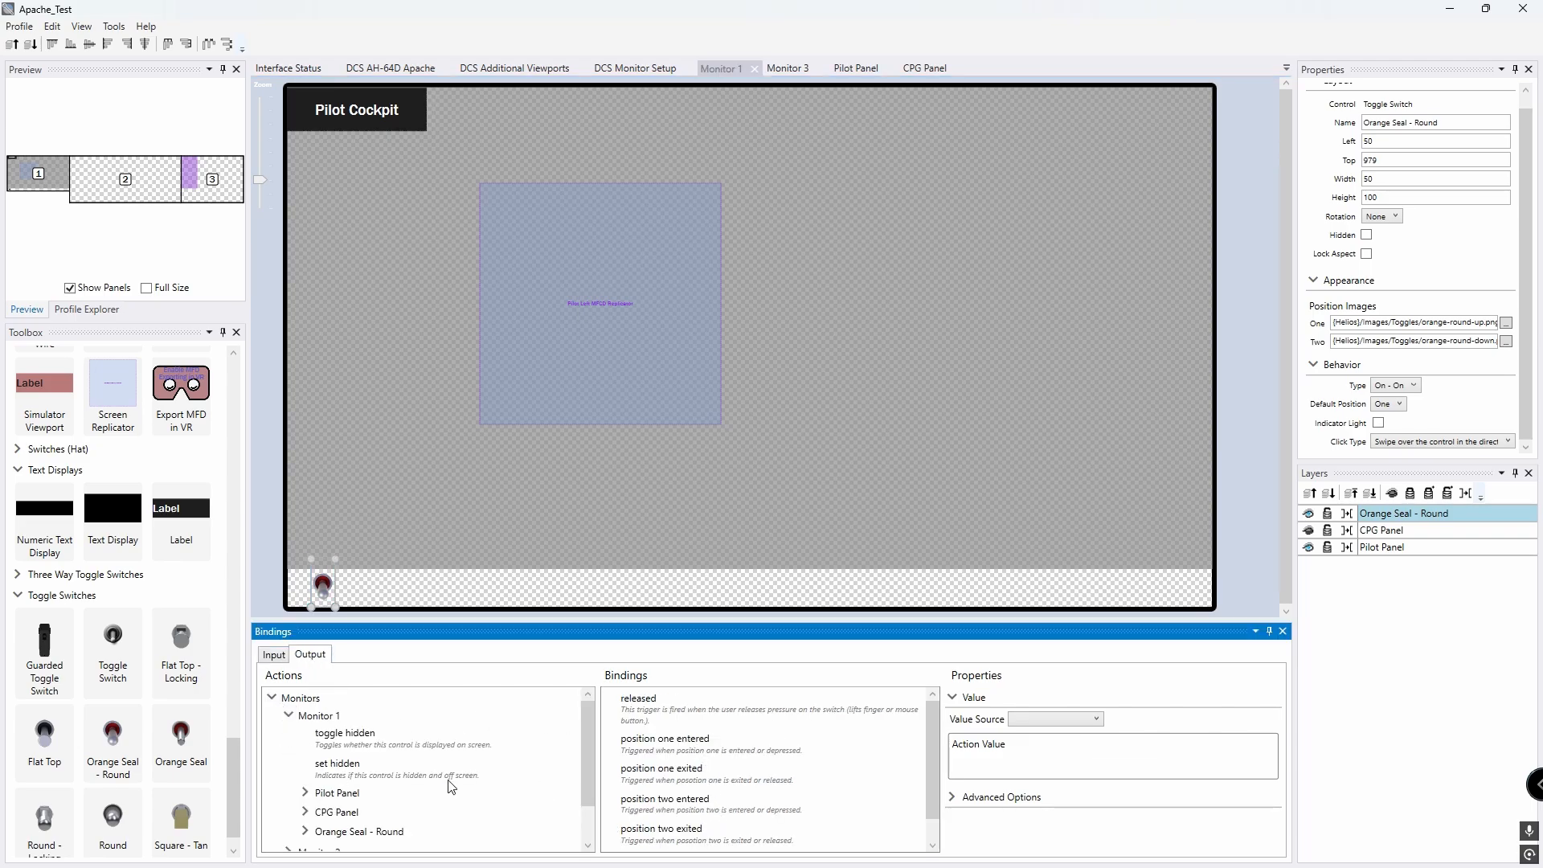
scroll(468, 732, "down", 1)
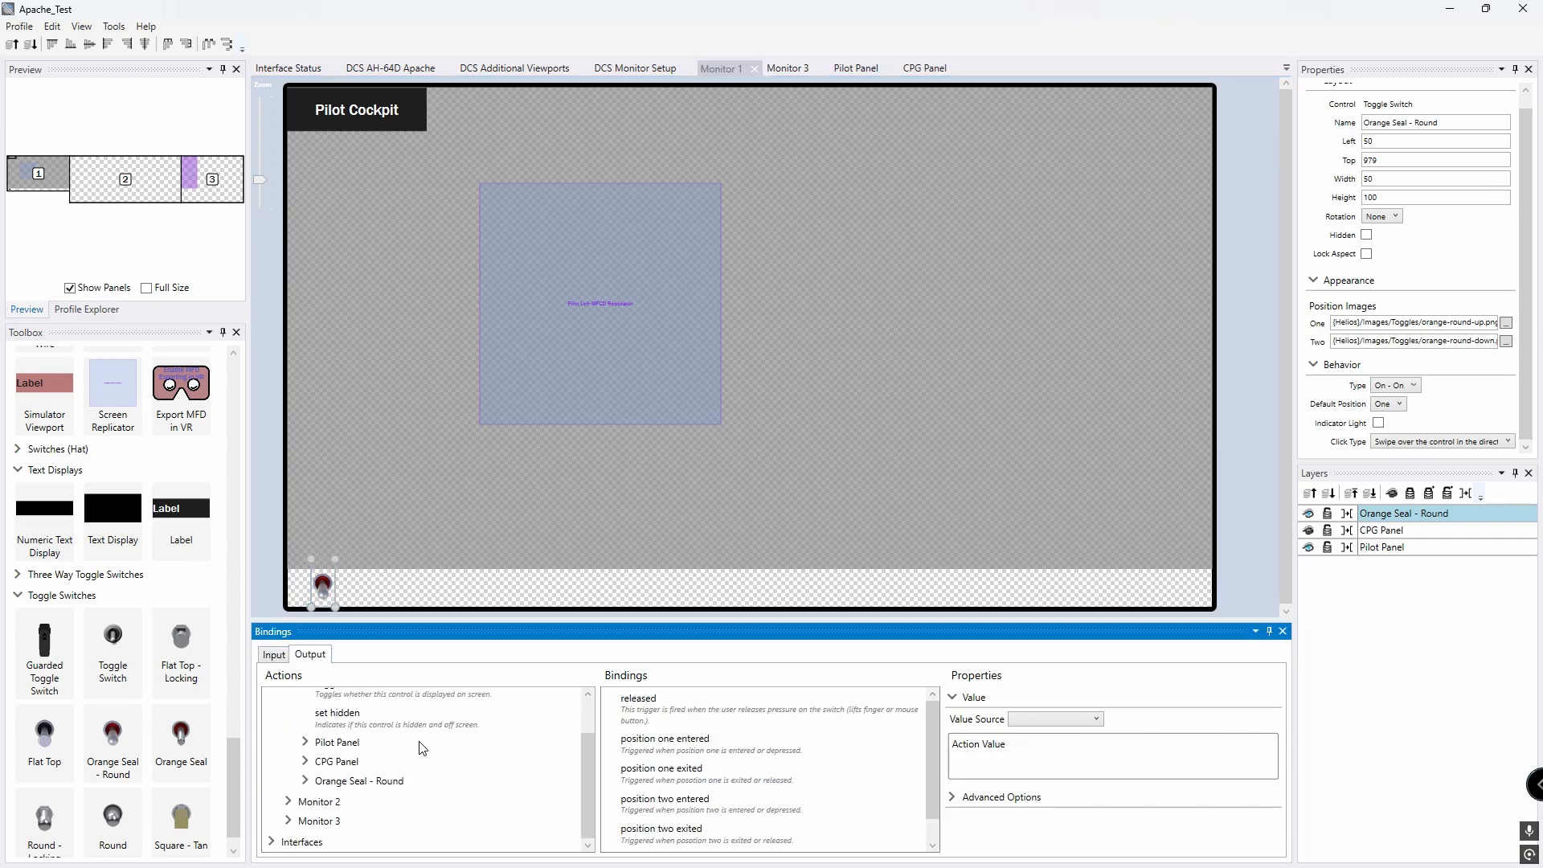
left_click(305, 742)
left_click(305, 718)
left_click(305, 742)
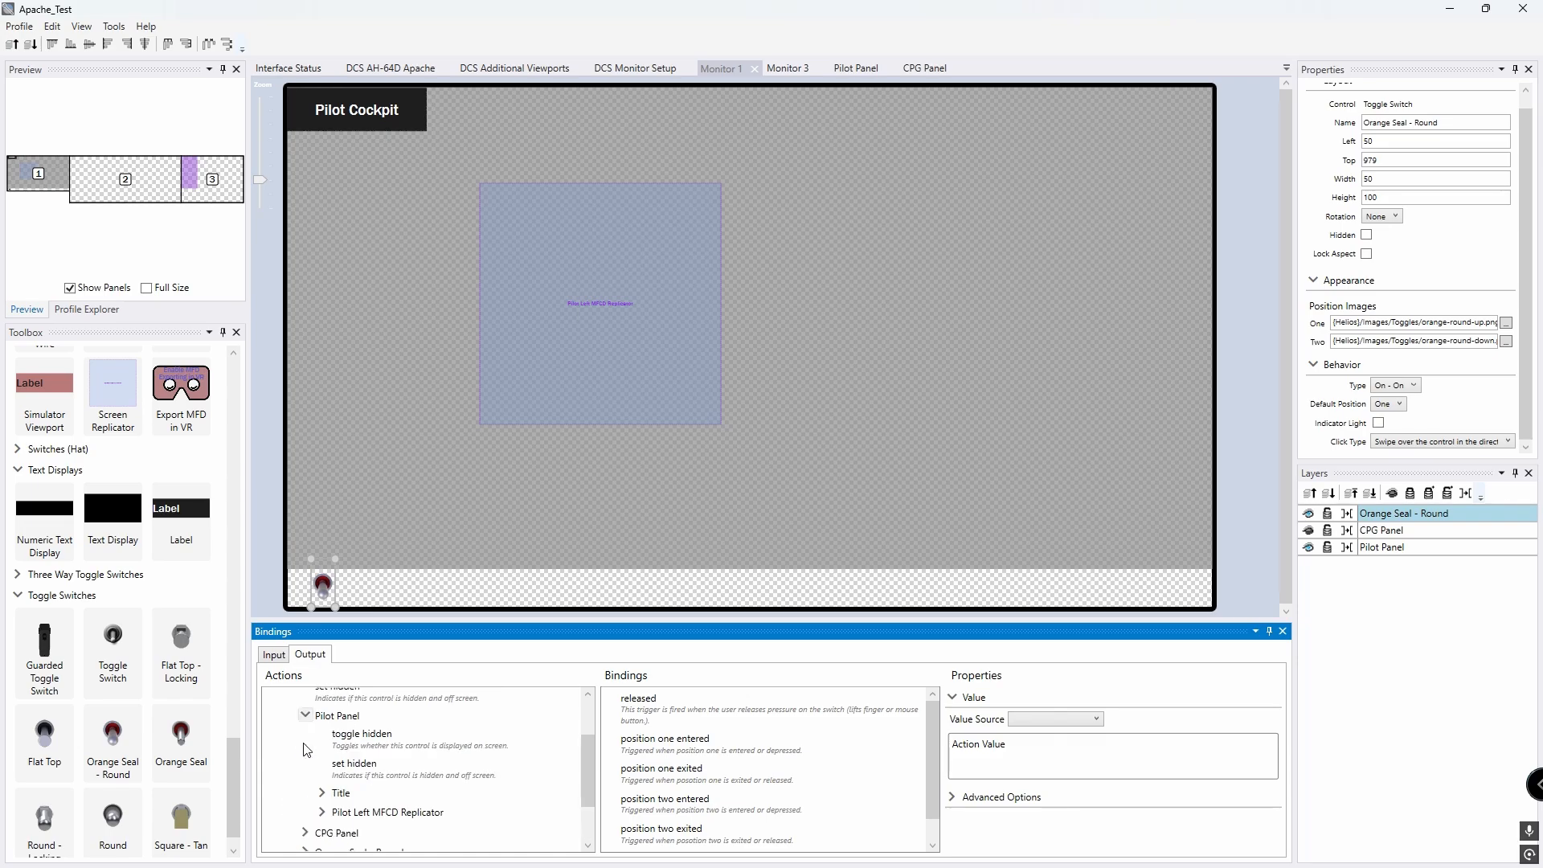
left_click(359, 771)
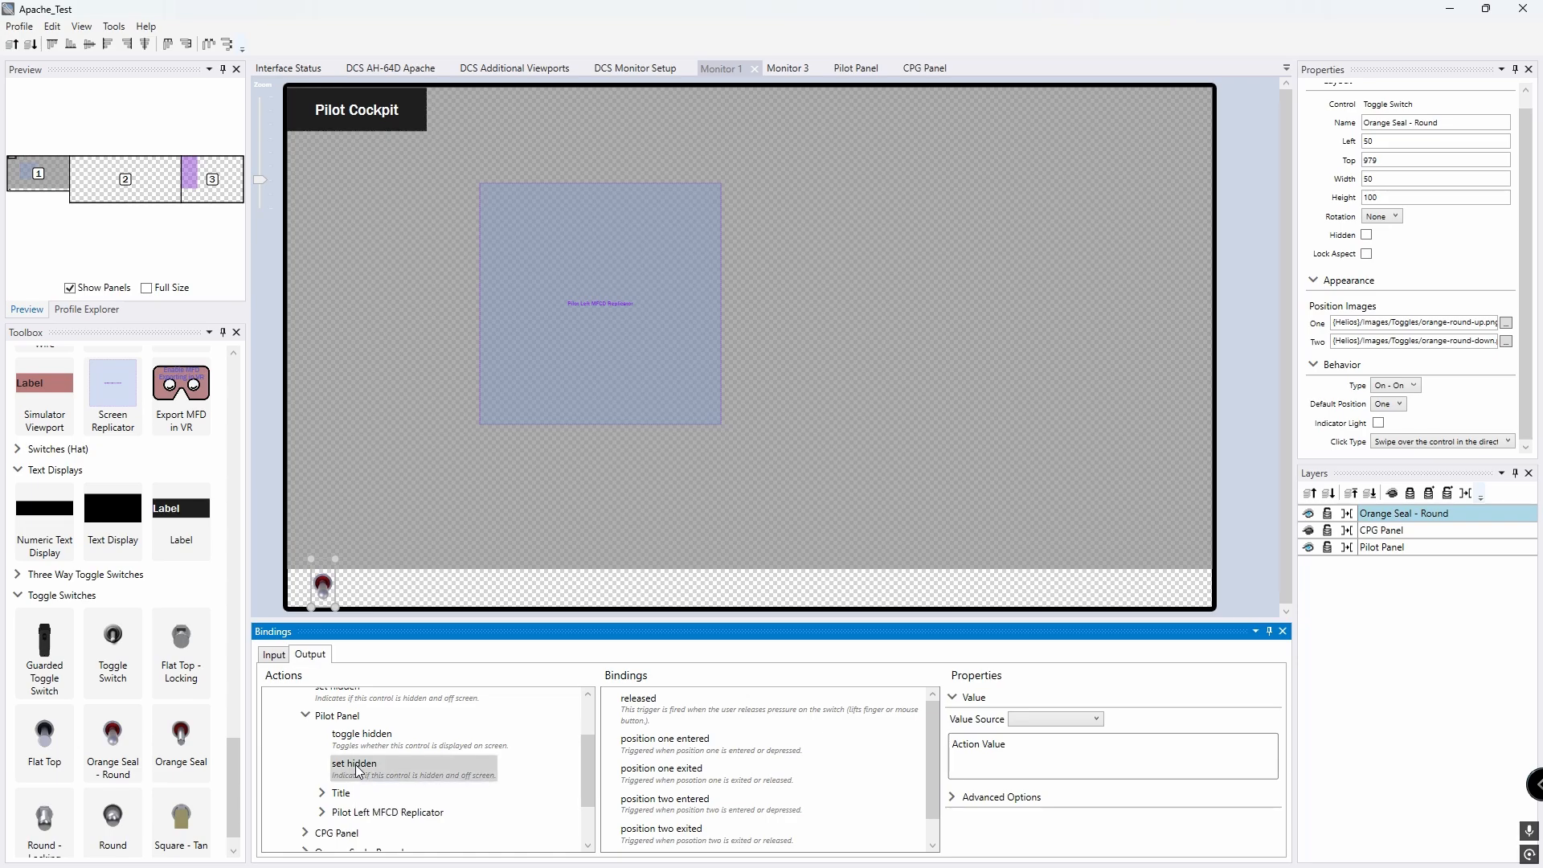
left_click_drag(358, 770, 672, 804)
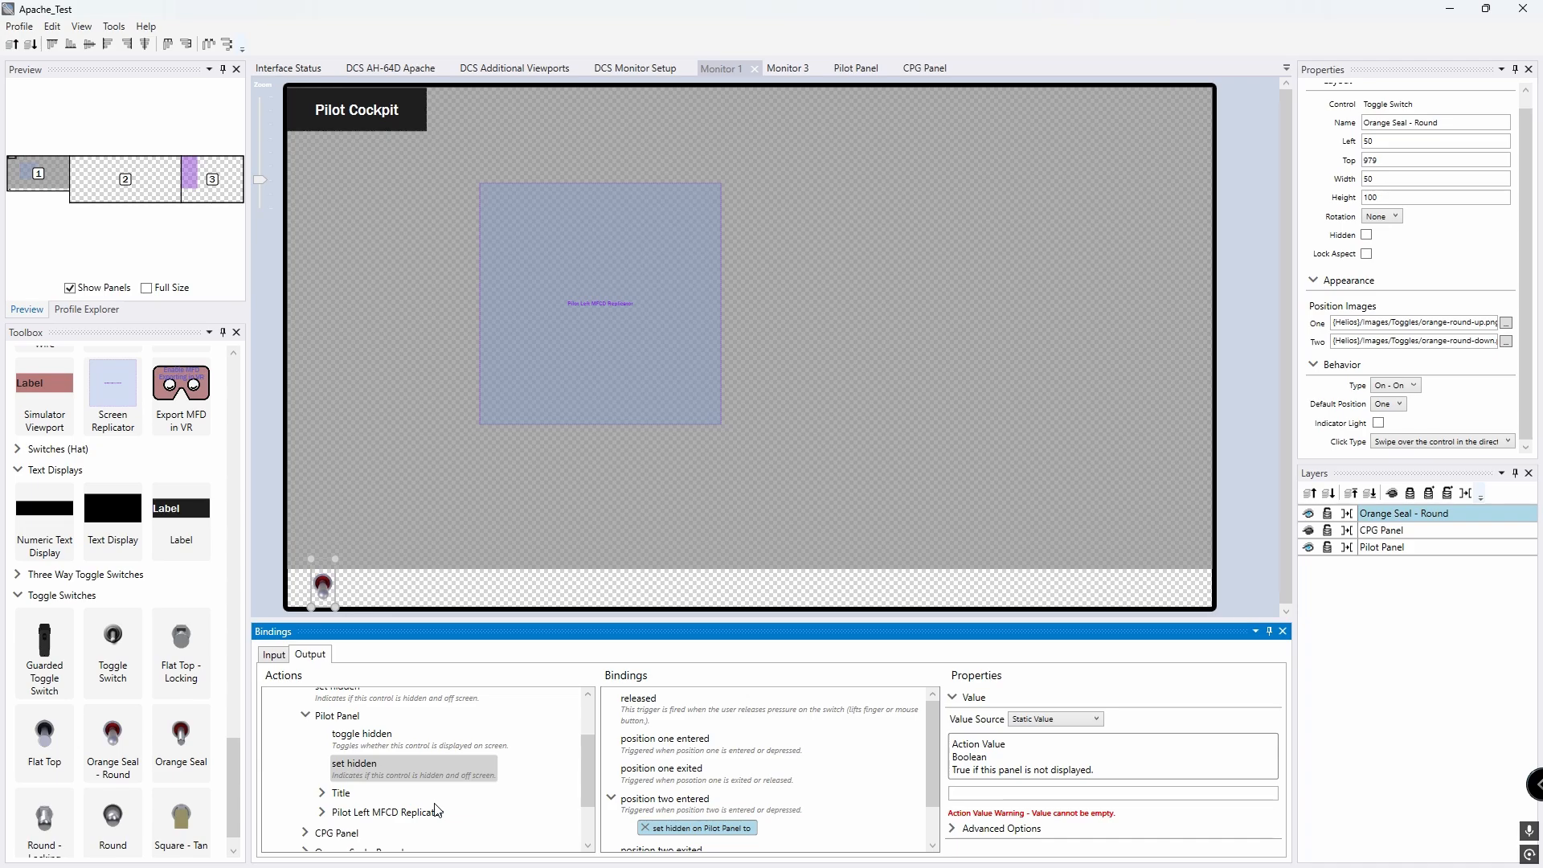
left_click(999, 793)
type("true")
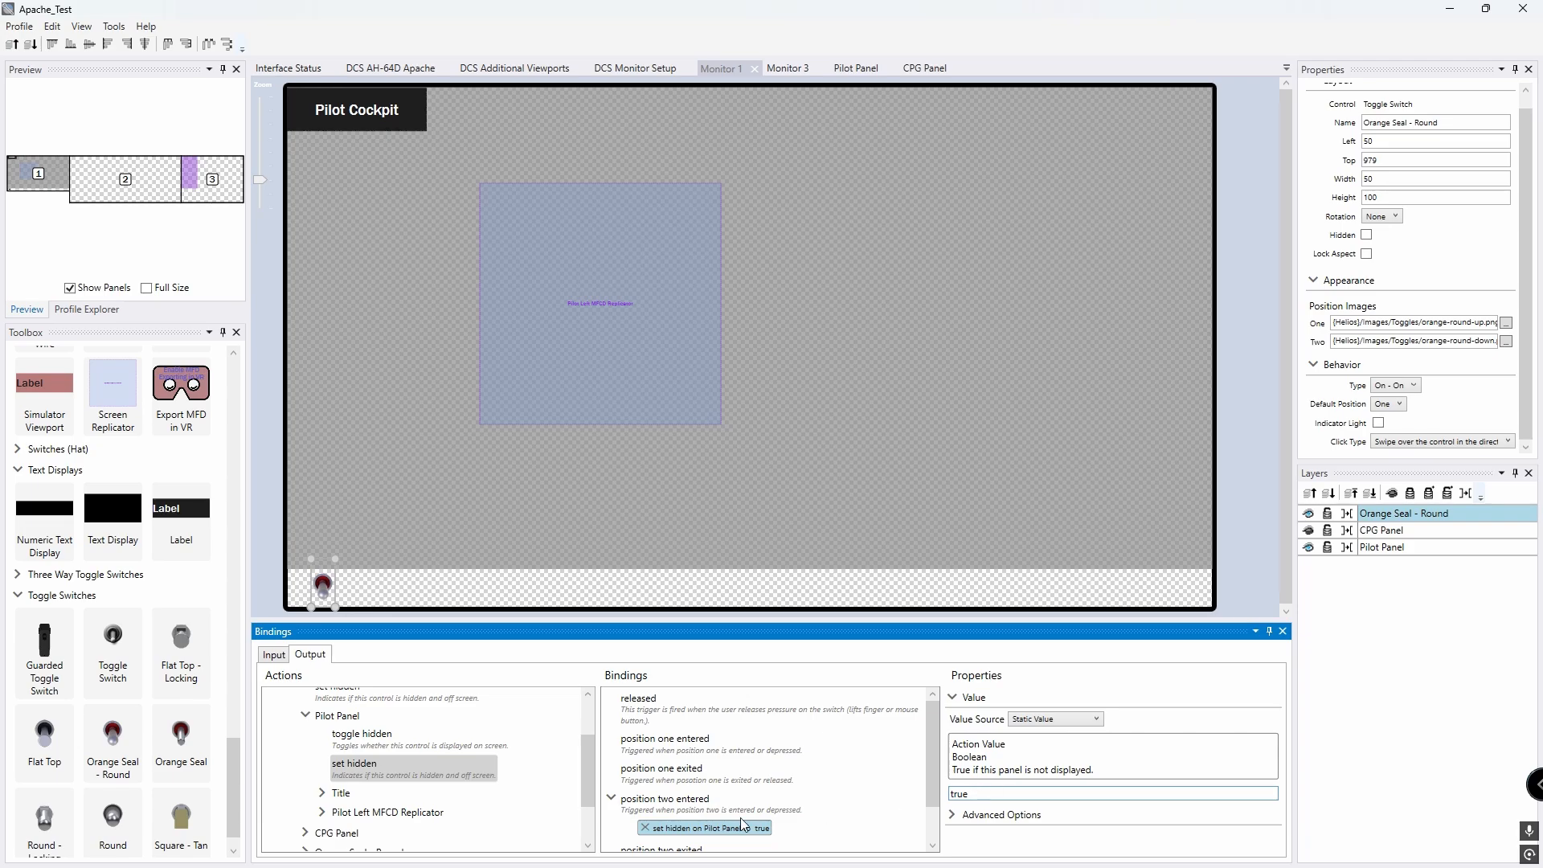
Step: Bind the Pilot Panel's set hidden action to the switch's position one entered trigger with the static value false
left_click_drag(408, 774, 682, 750)
left_click(980, 793)
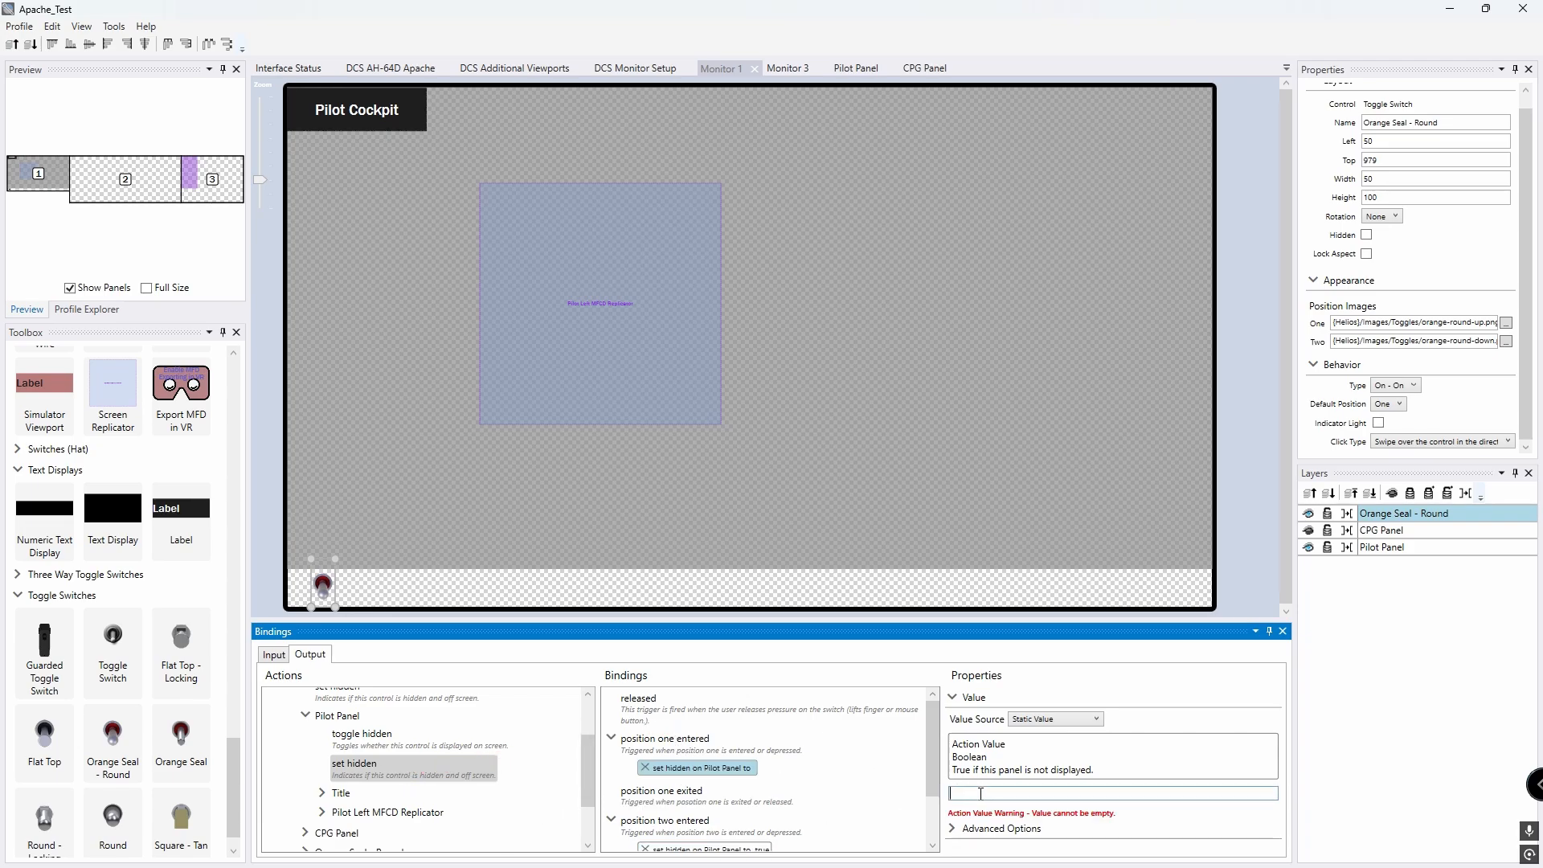
type("falser")
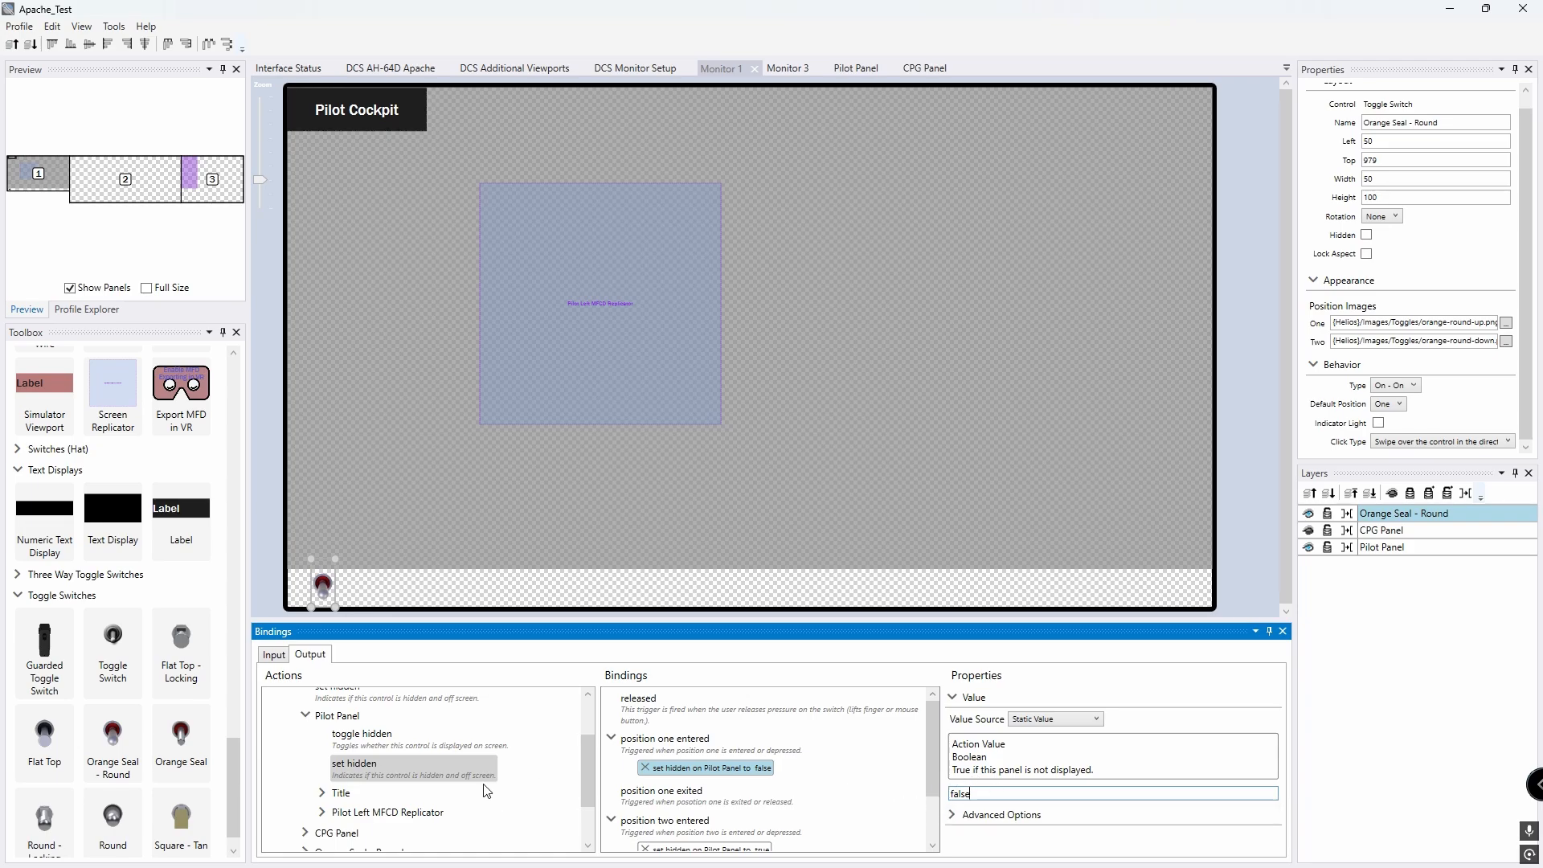
Step: Bind the CPG Panel's set hidden action to the toggle switch's position one entered trigger with the static value true
scroll(484, 784, "down", 1)
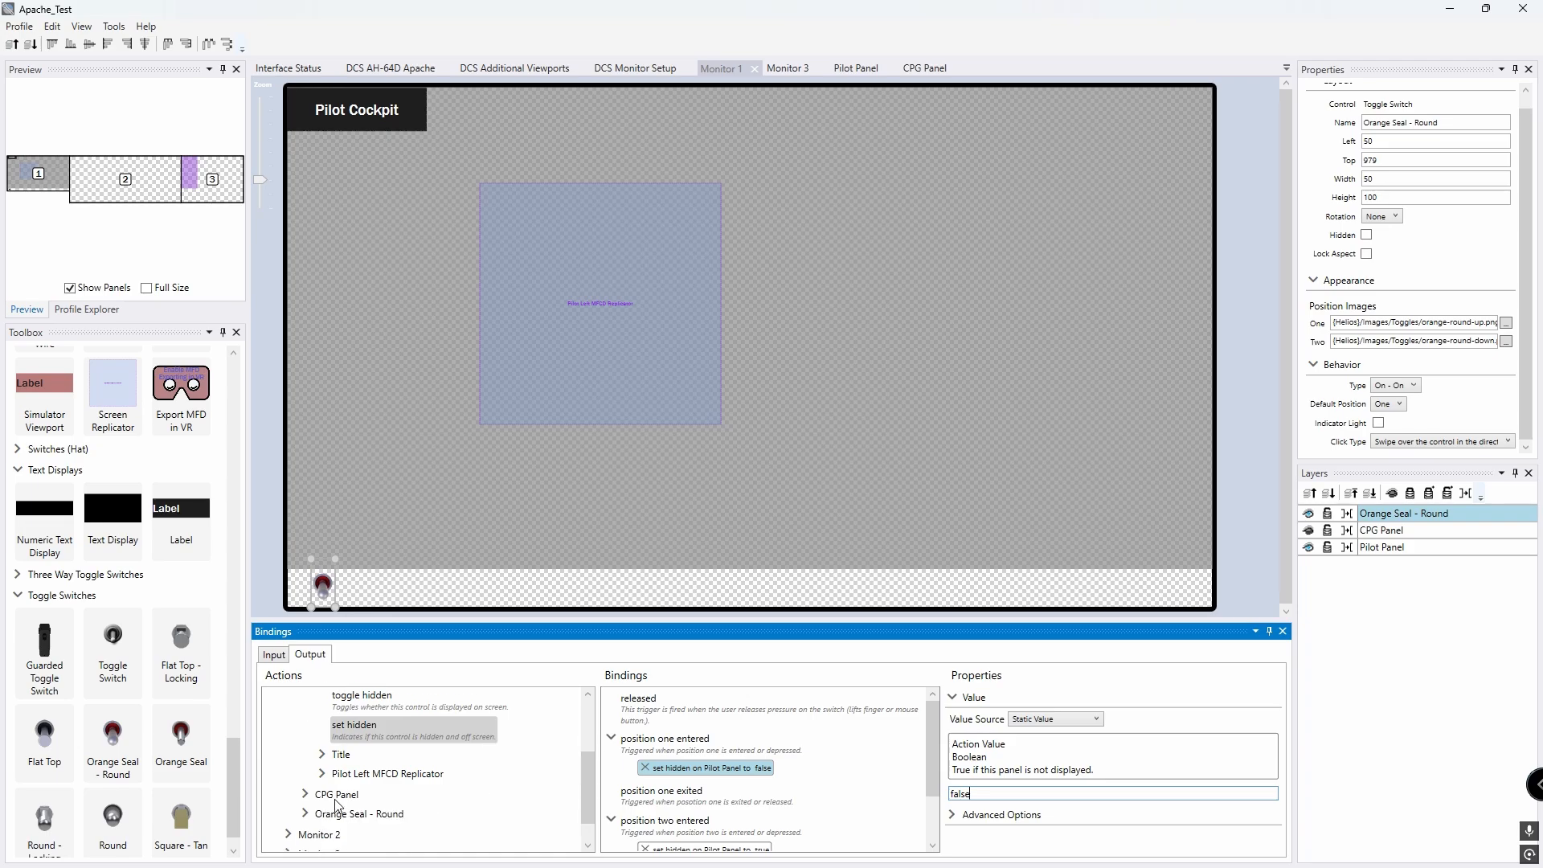
scroll(326, 776, "up", 1)
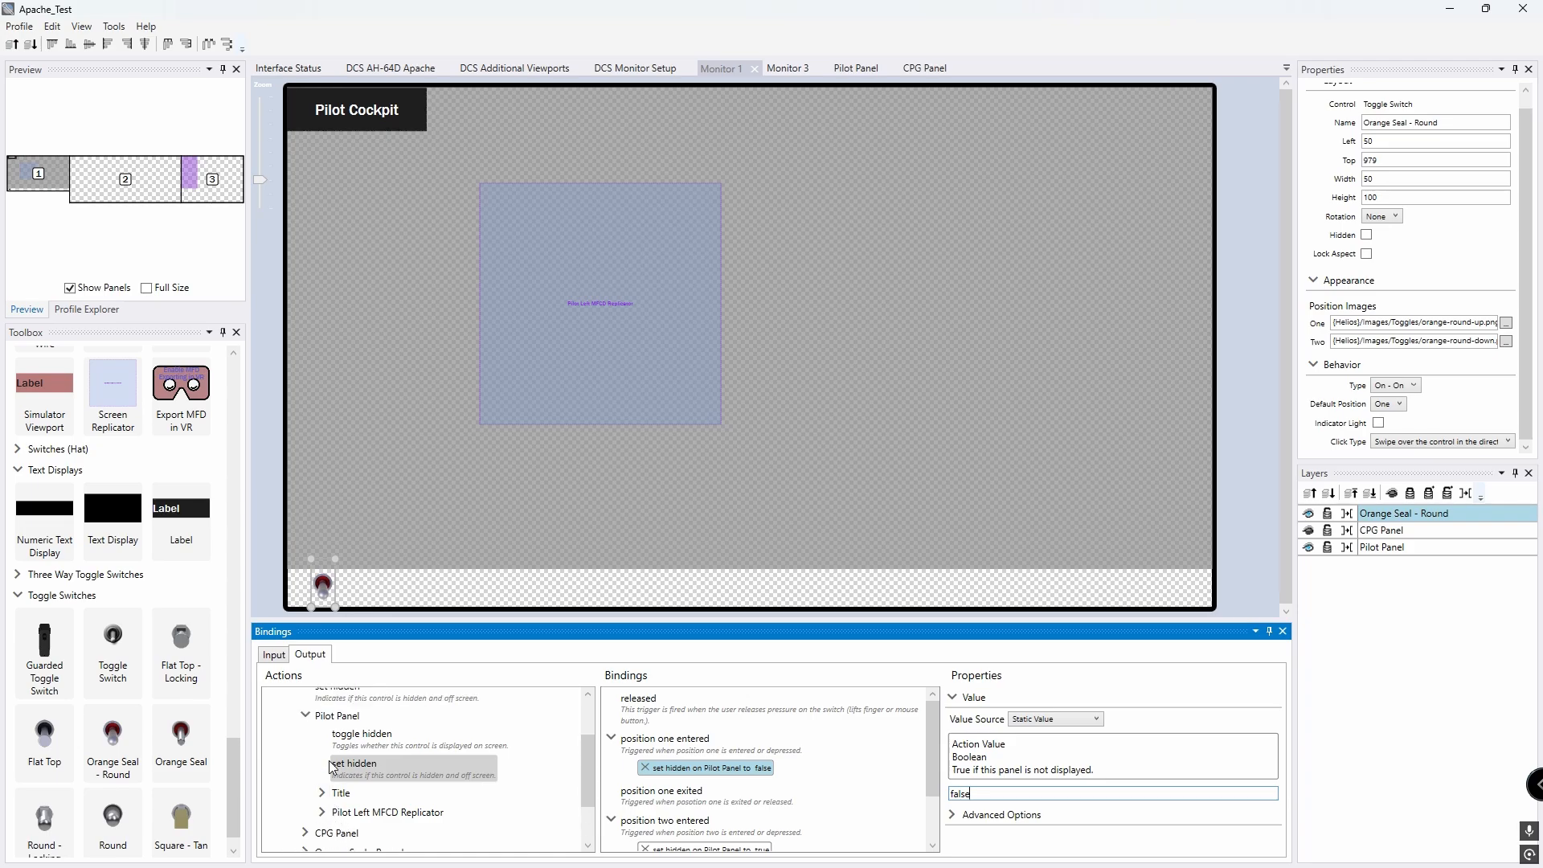
scroll(323, 771, "down", 1)
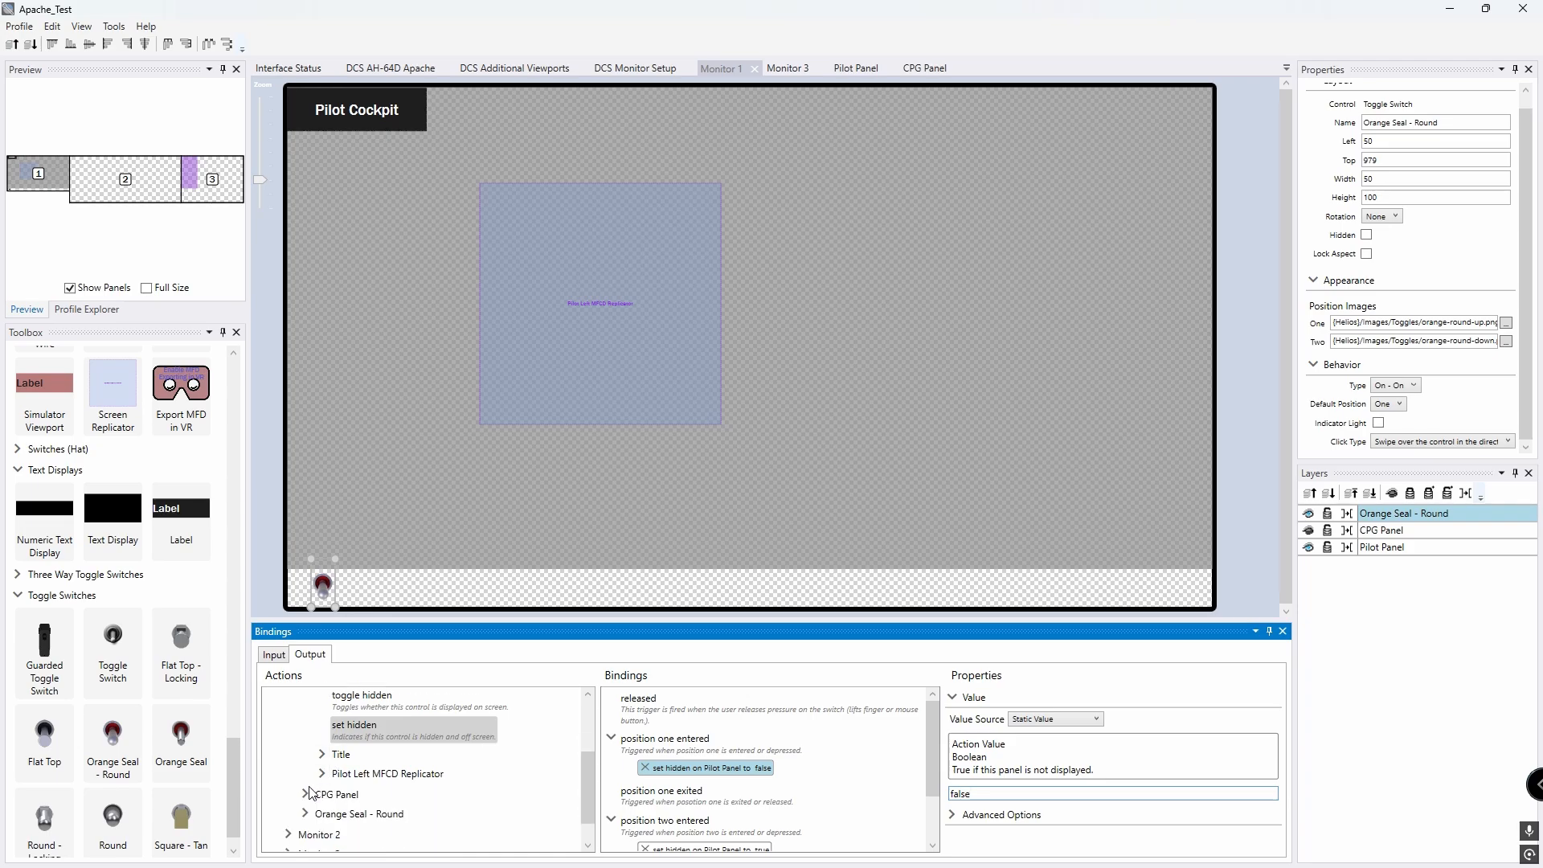
left_click(306, 794)
scroll(360, 757, "down", 3)
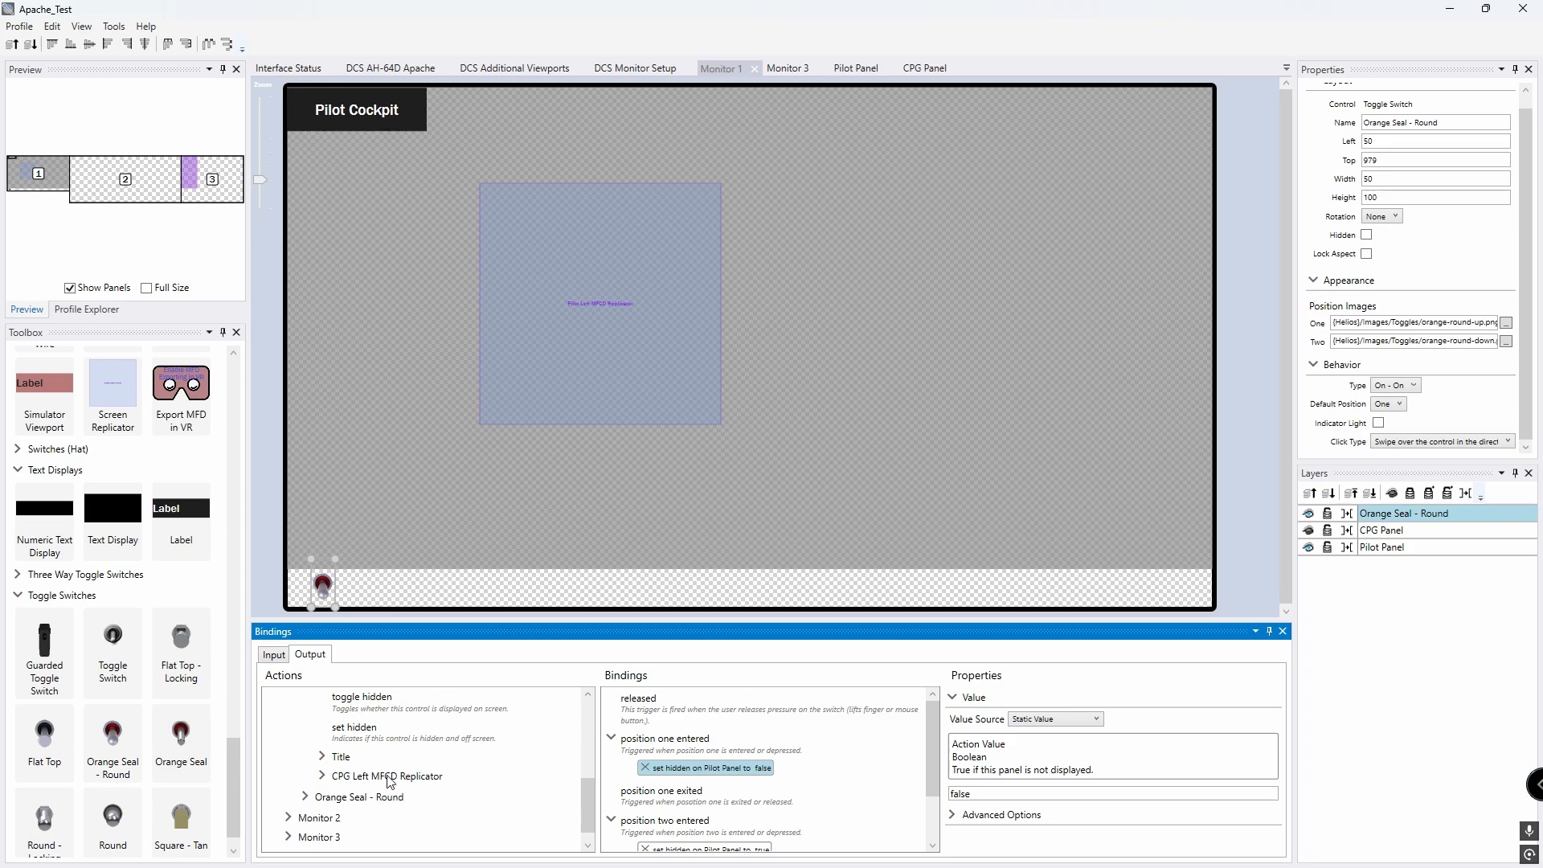
left_click_drag(367, 744, 677, 758)
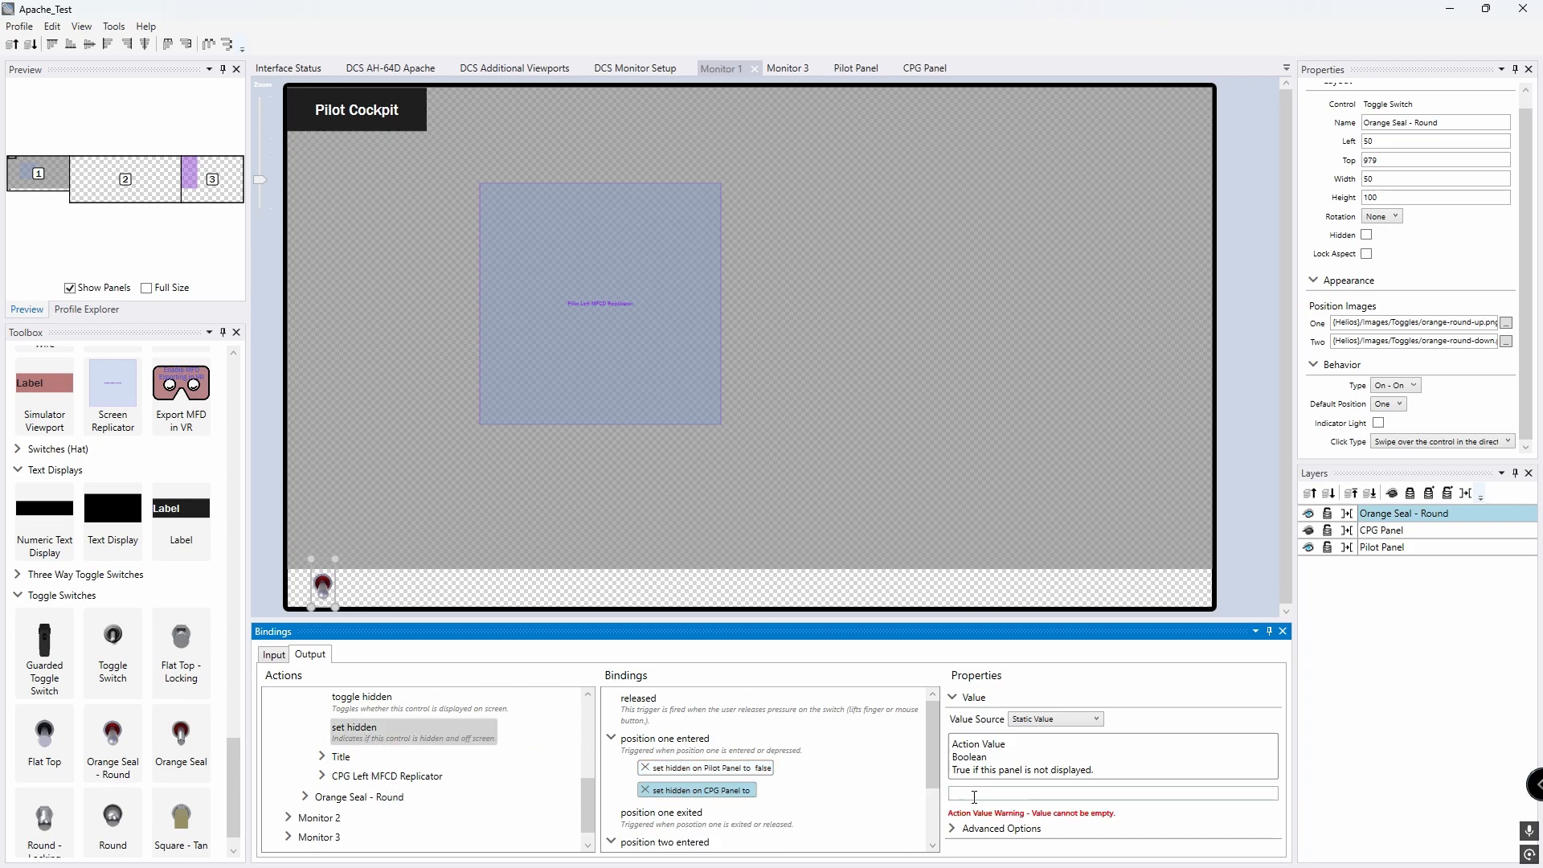
type("truew")
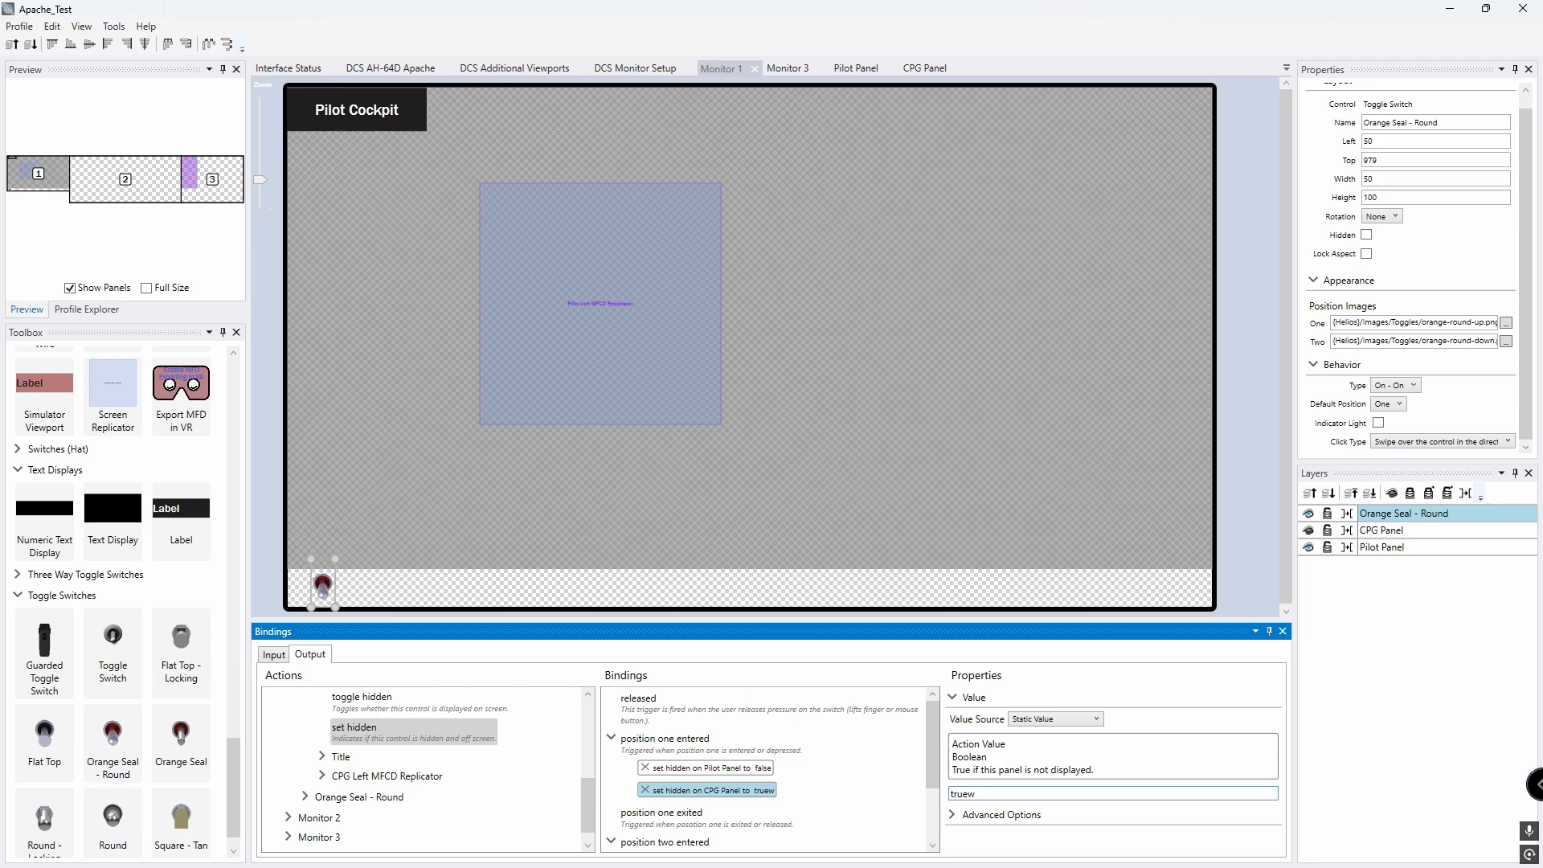
key("BackSpace")
Step: Bind the CPG Panel's set hidden action to the switch's position two entered trigger with the static value false
scroll(826, 762, "down", 2)
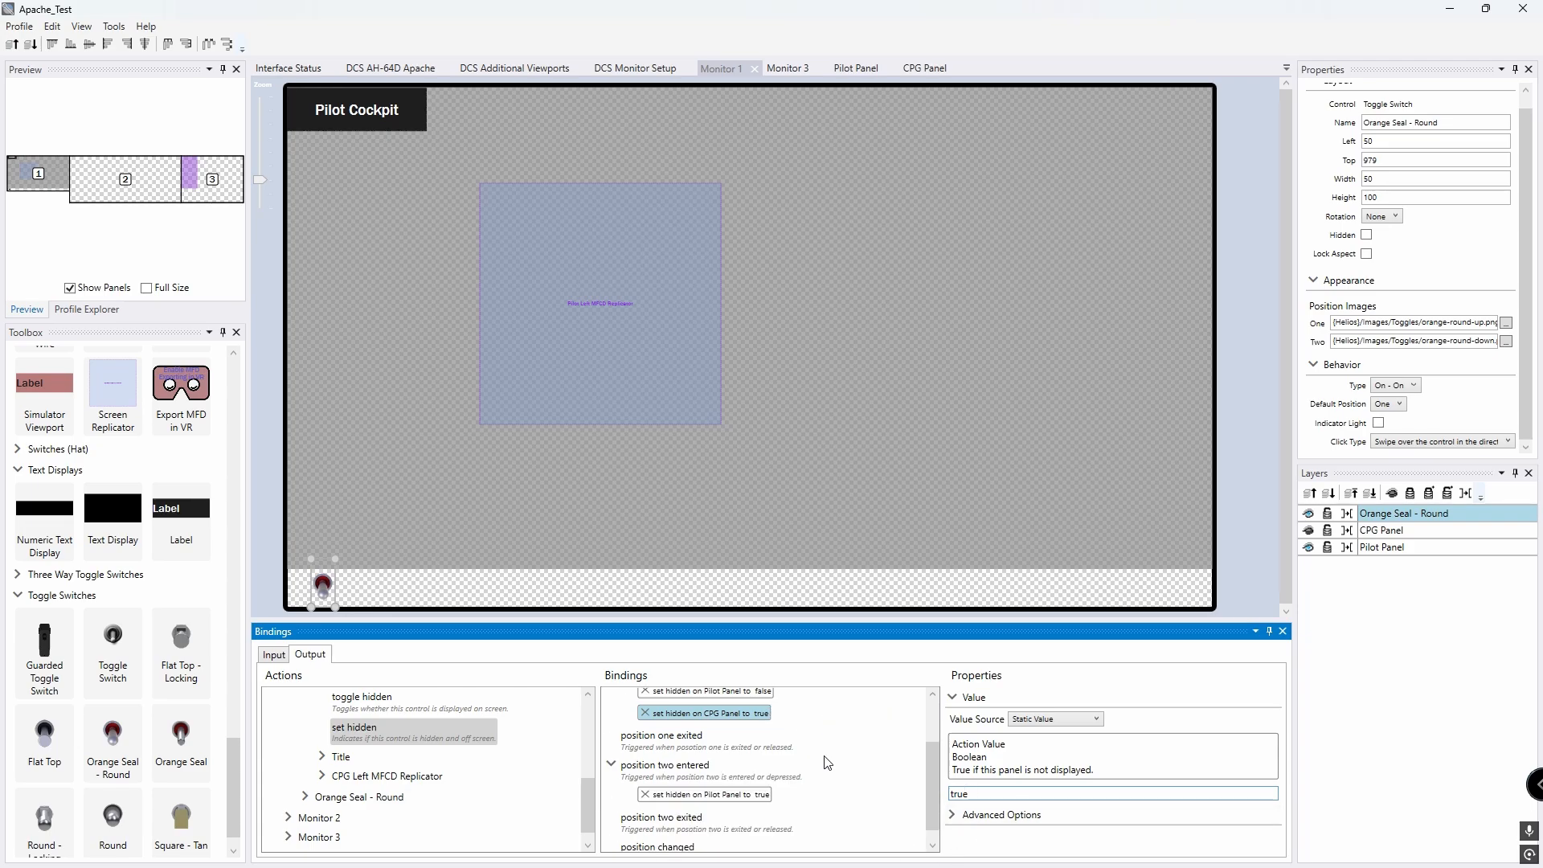
left_click_drag(455, 731, 682, 762)
left_click(997, 792)
type("false")
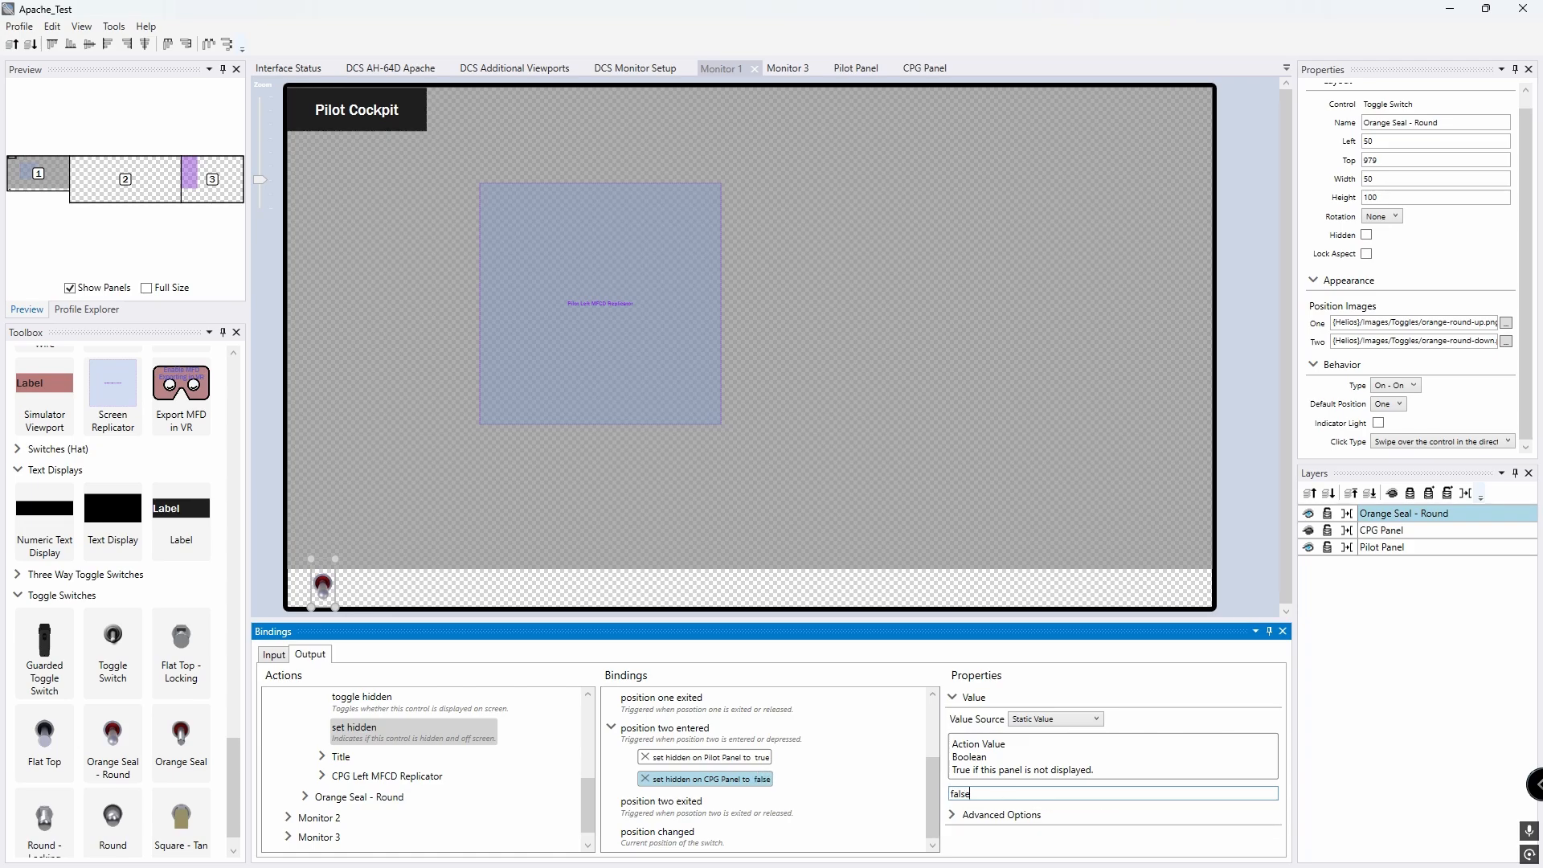
key("Return")
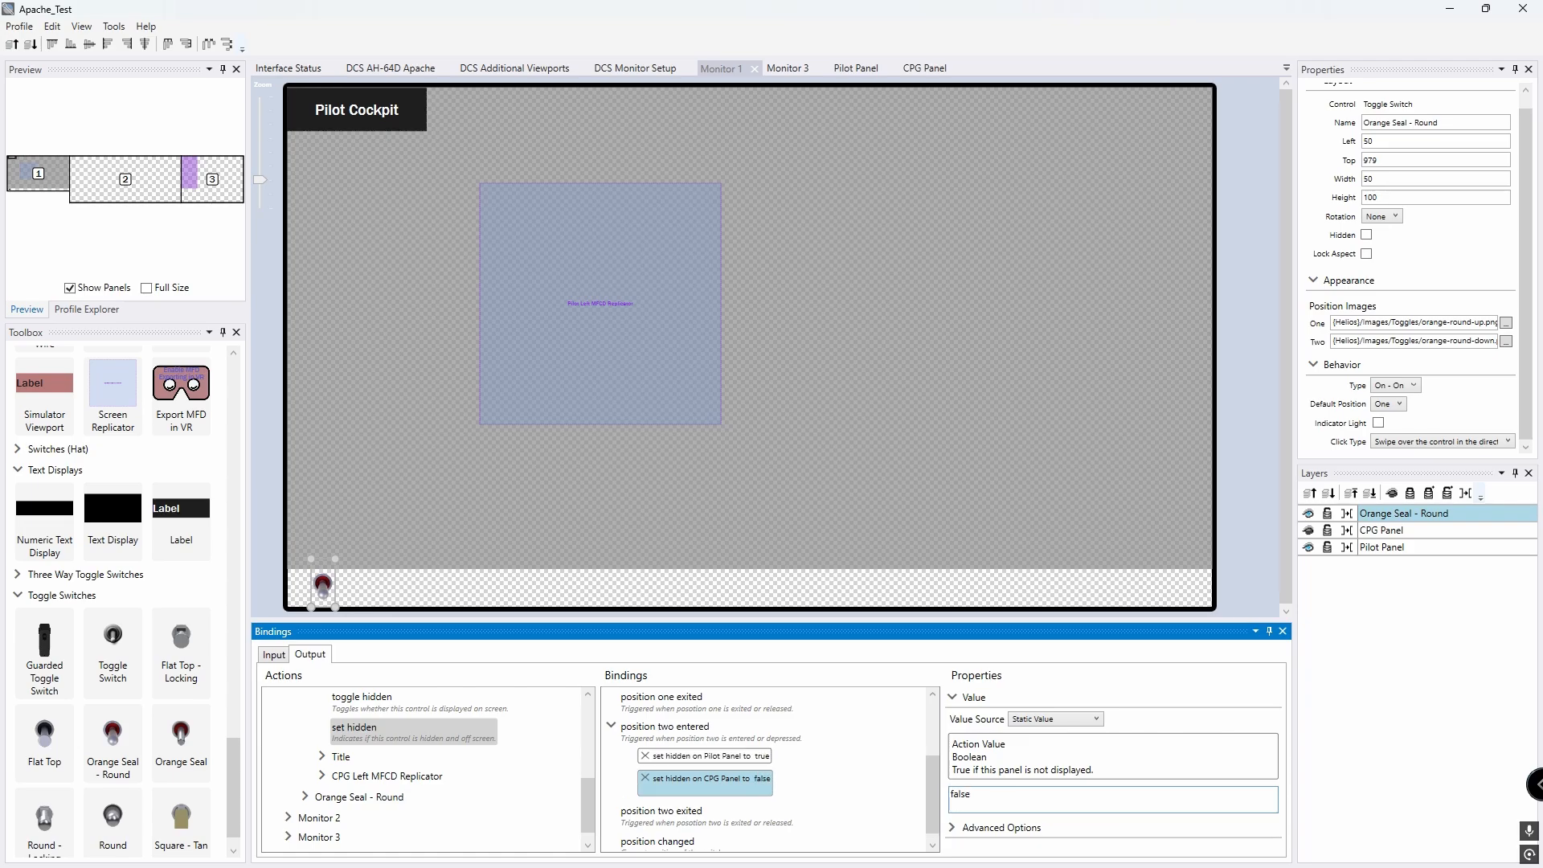
key("BackSpace")
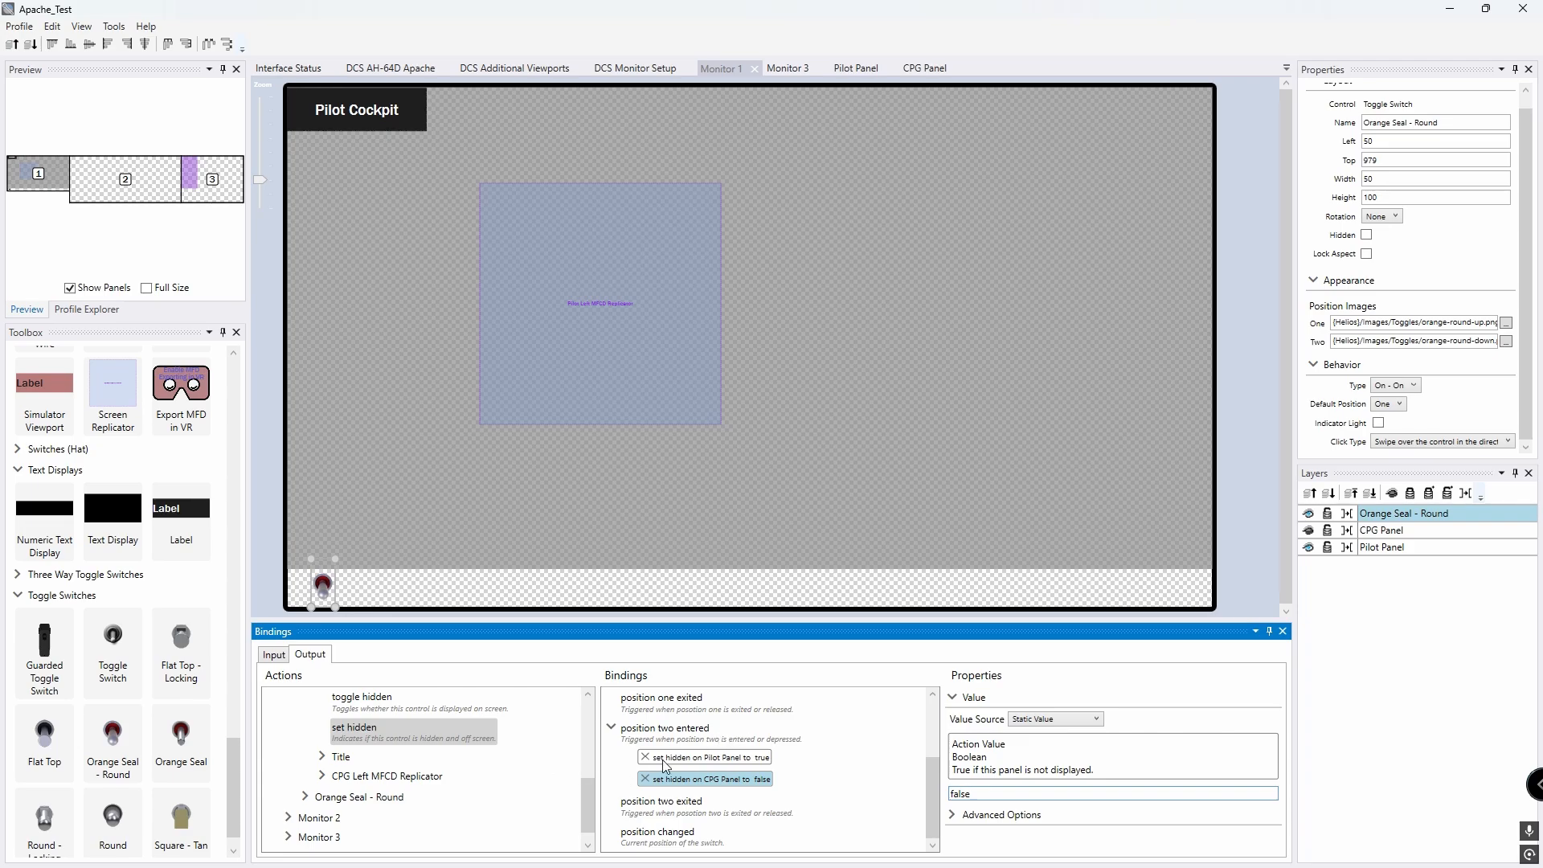
Step: Bind the CPG Left MFCD Replicator's start replication action to the switch's position two entered trigger
left_click(323, 777)
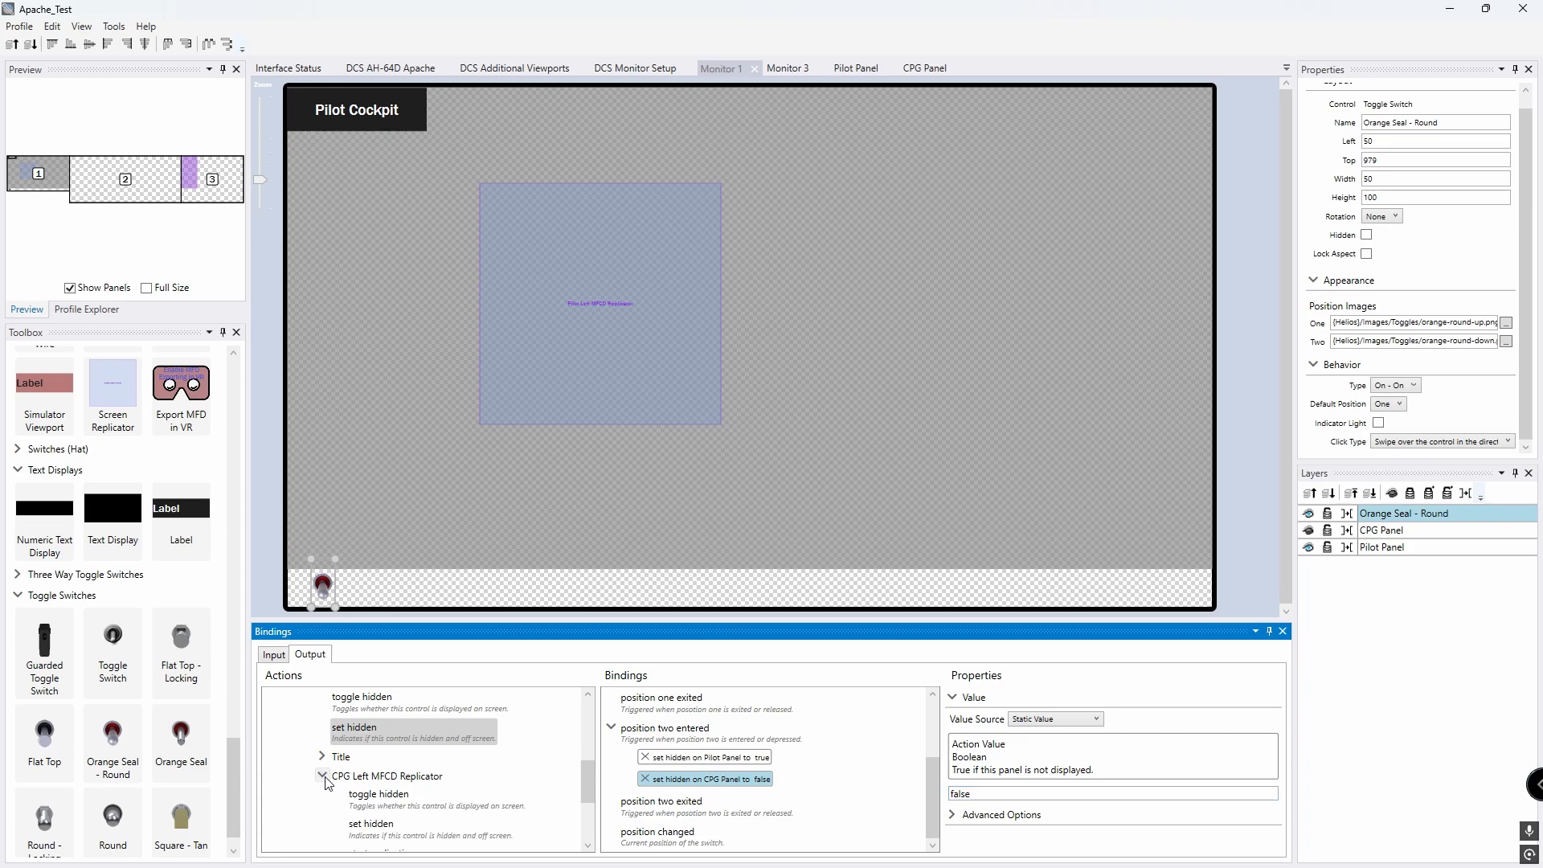
scroll(422, 780, "down", 2)
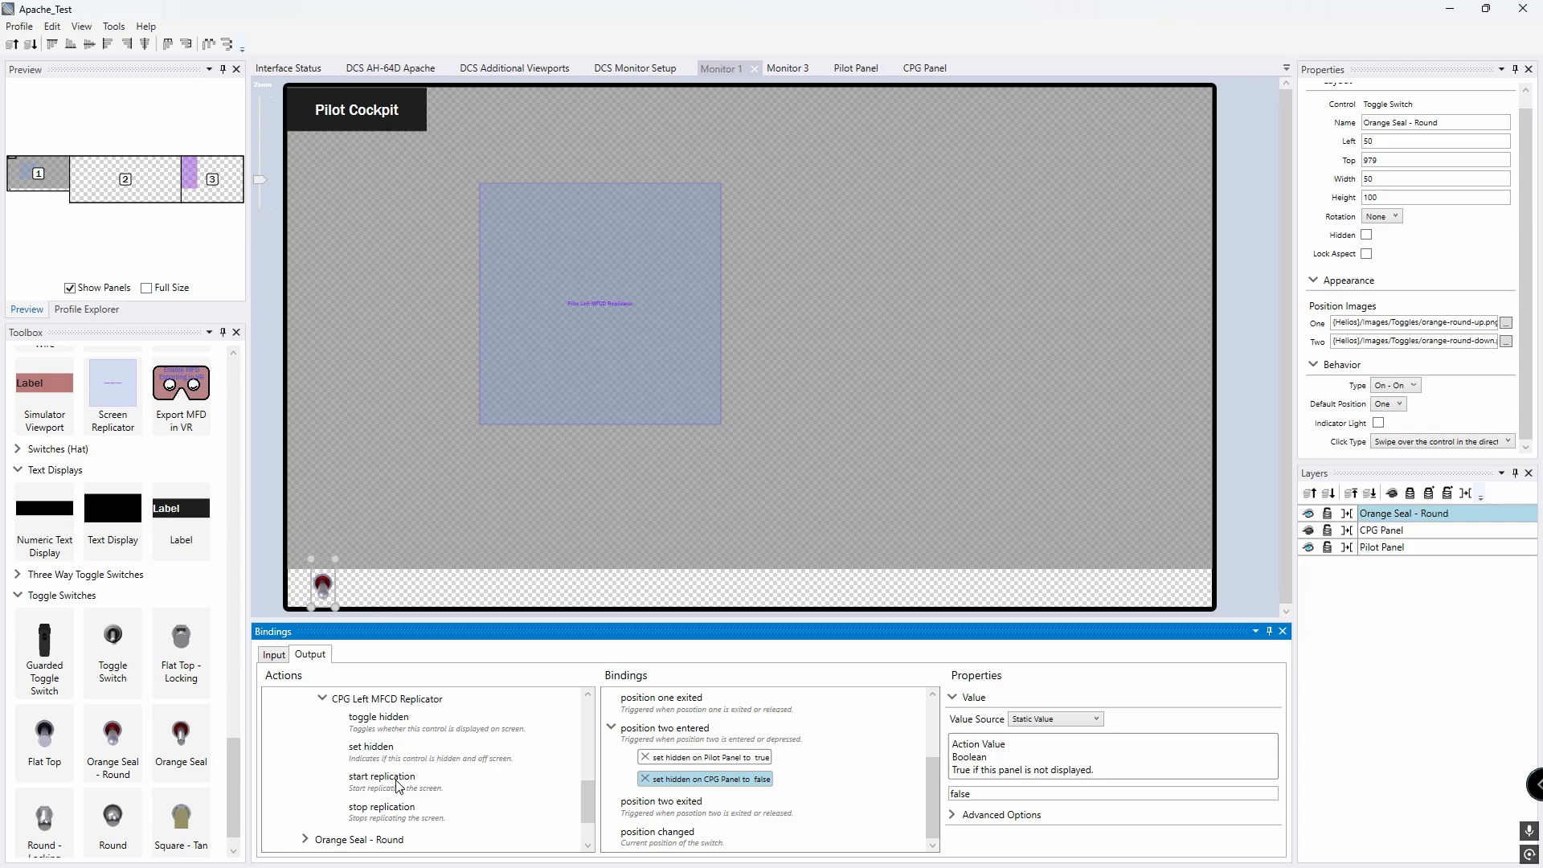
left_click_drag(400, 787, 646, 740)
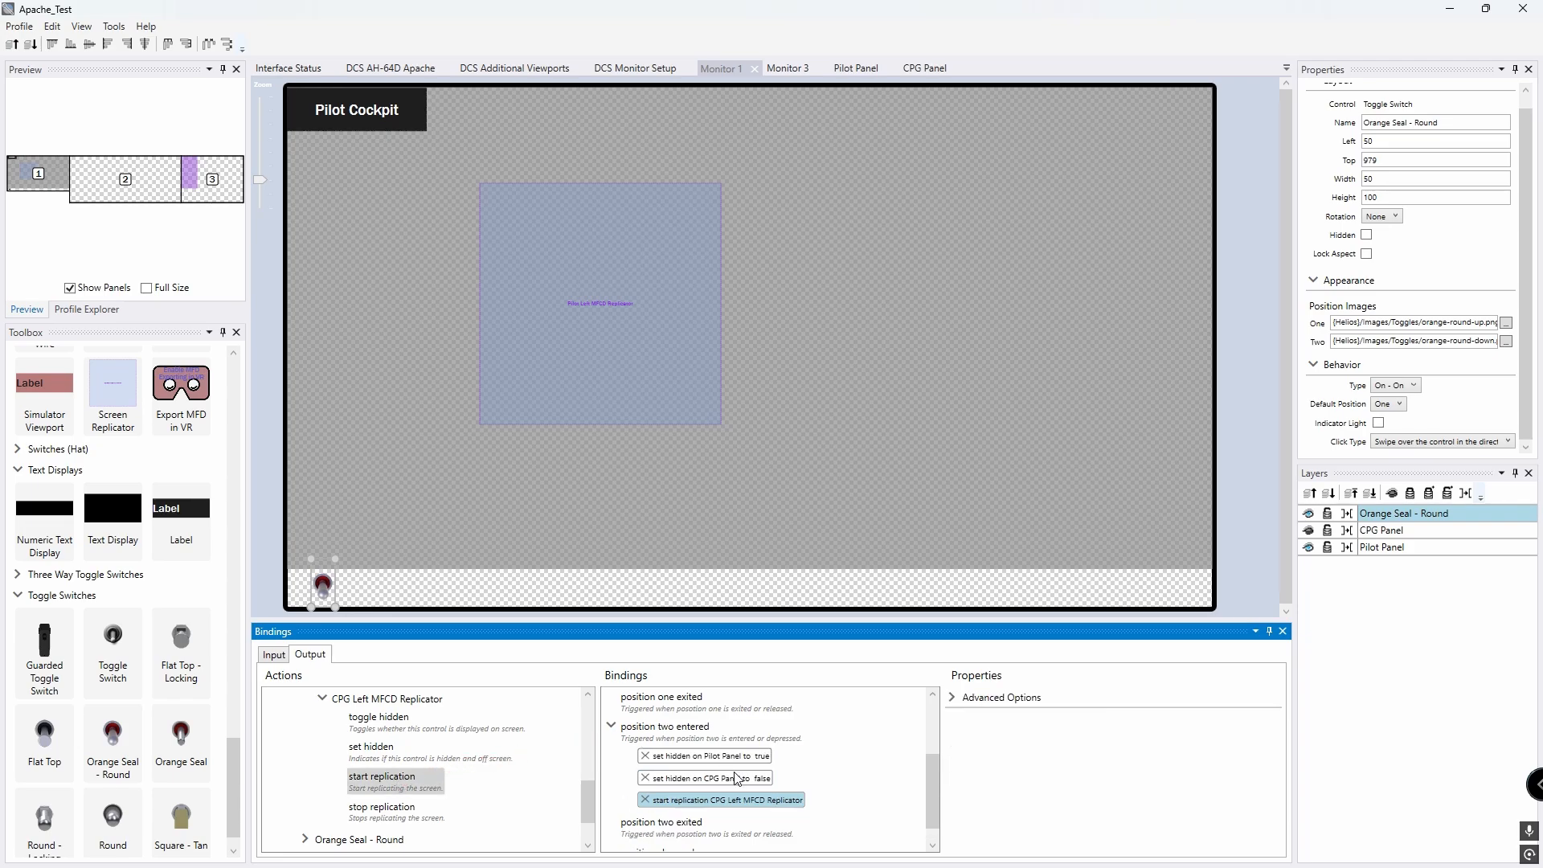
Step: Bind the Pilot Left MFCD Replicator's stop replication action to the switch's position two entered trigger
scroll(427, 788, "up", 3)
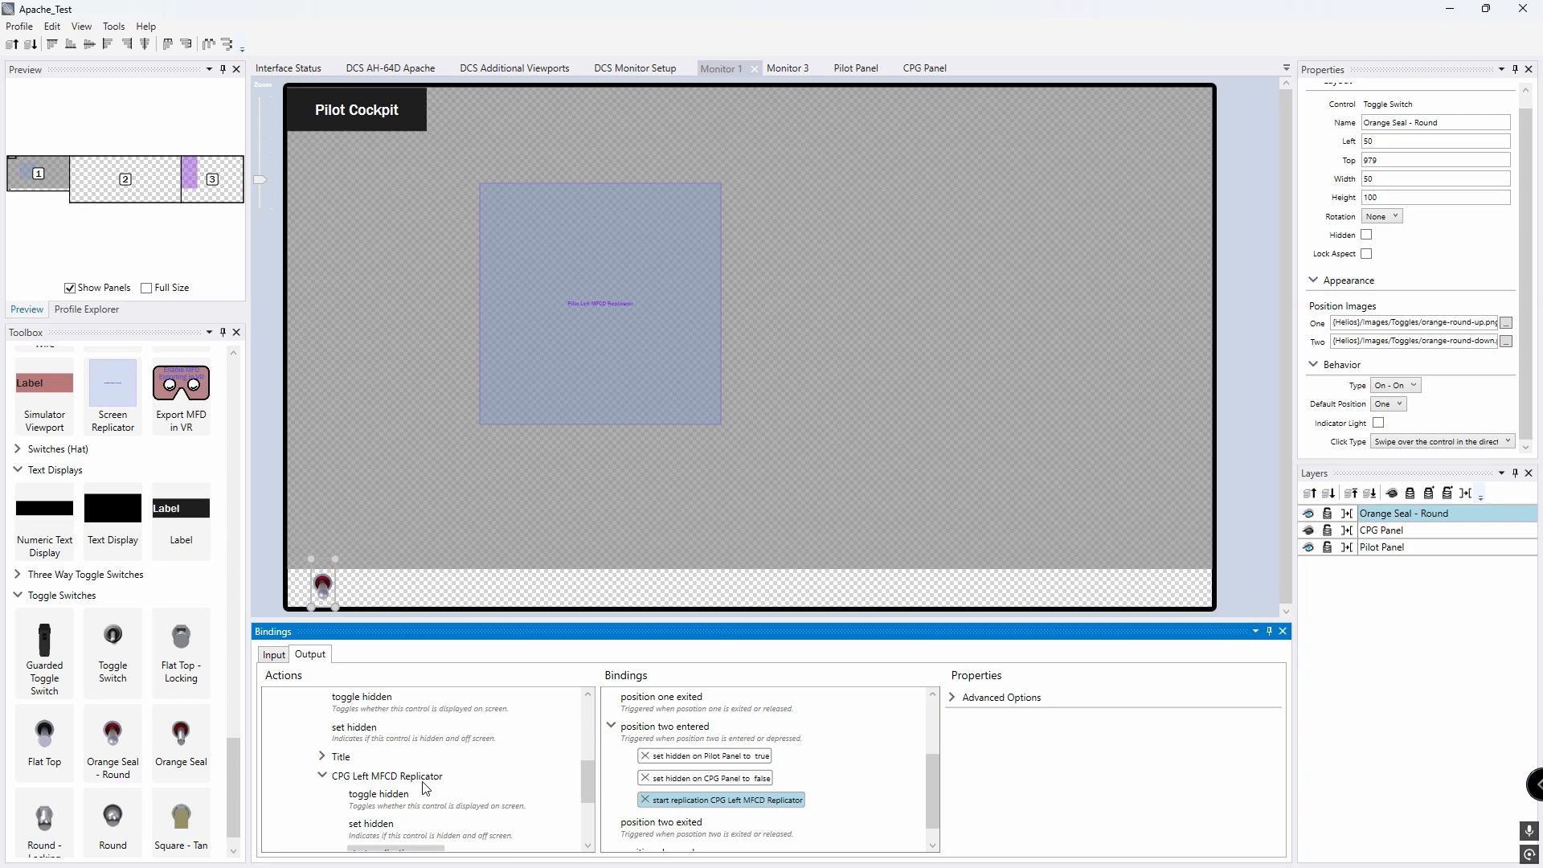
scroll(373, 771, "up", 1)
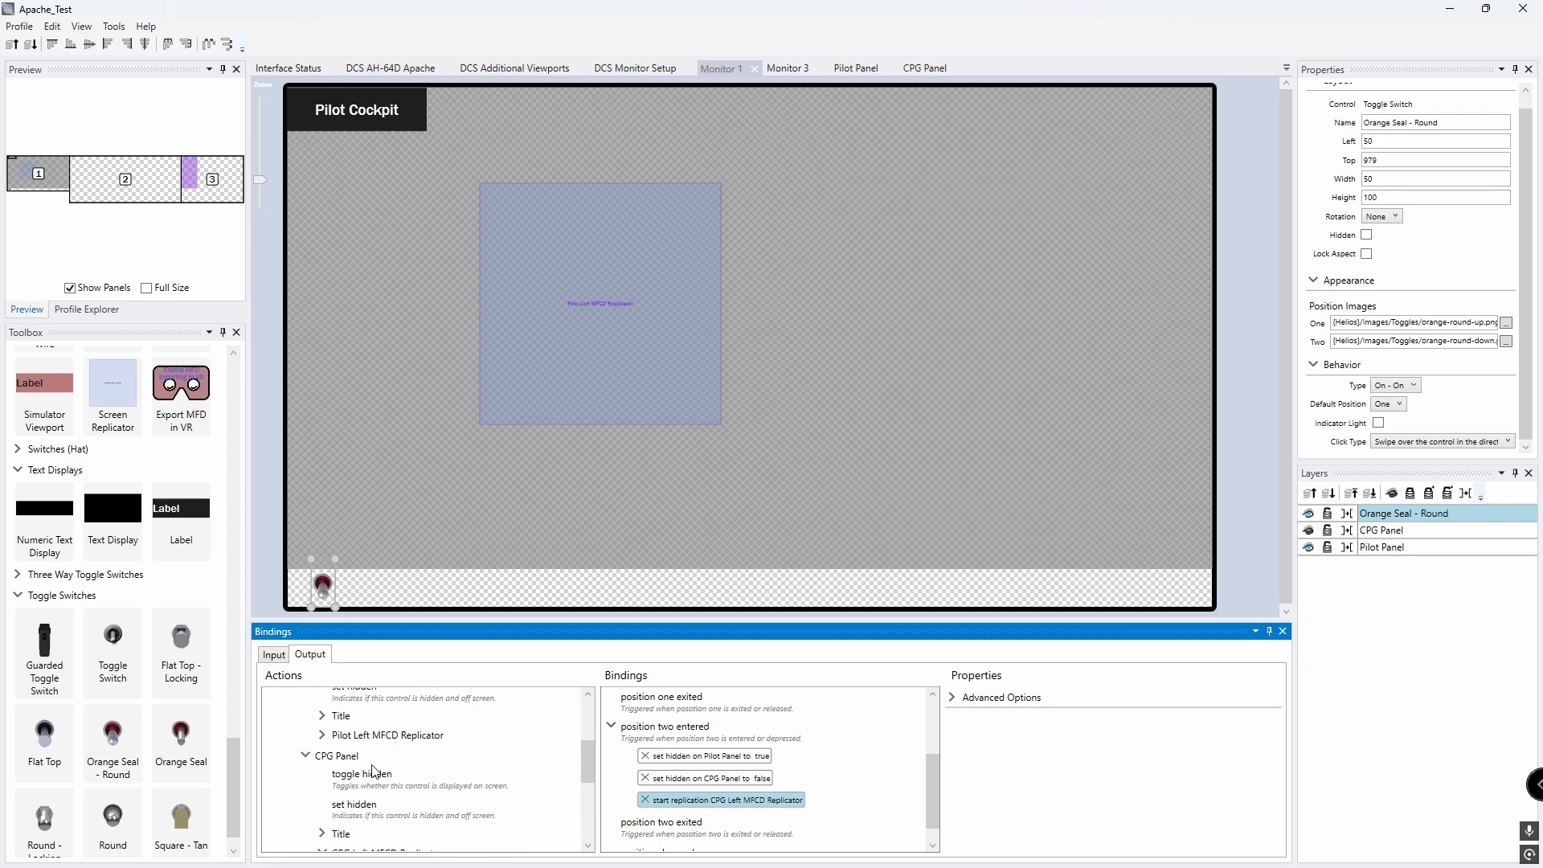
left_click(323, 734)
scroll(404, 735, "down", 1)
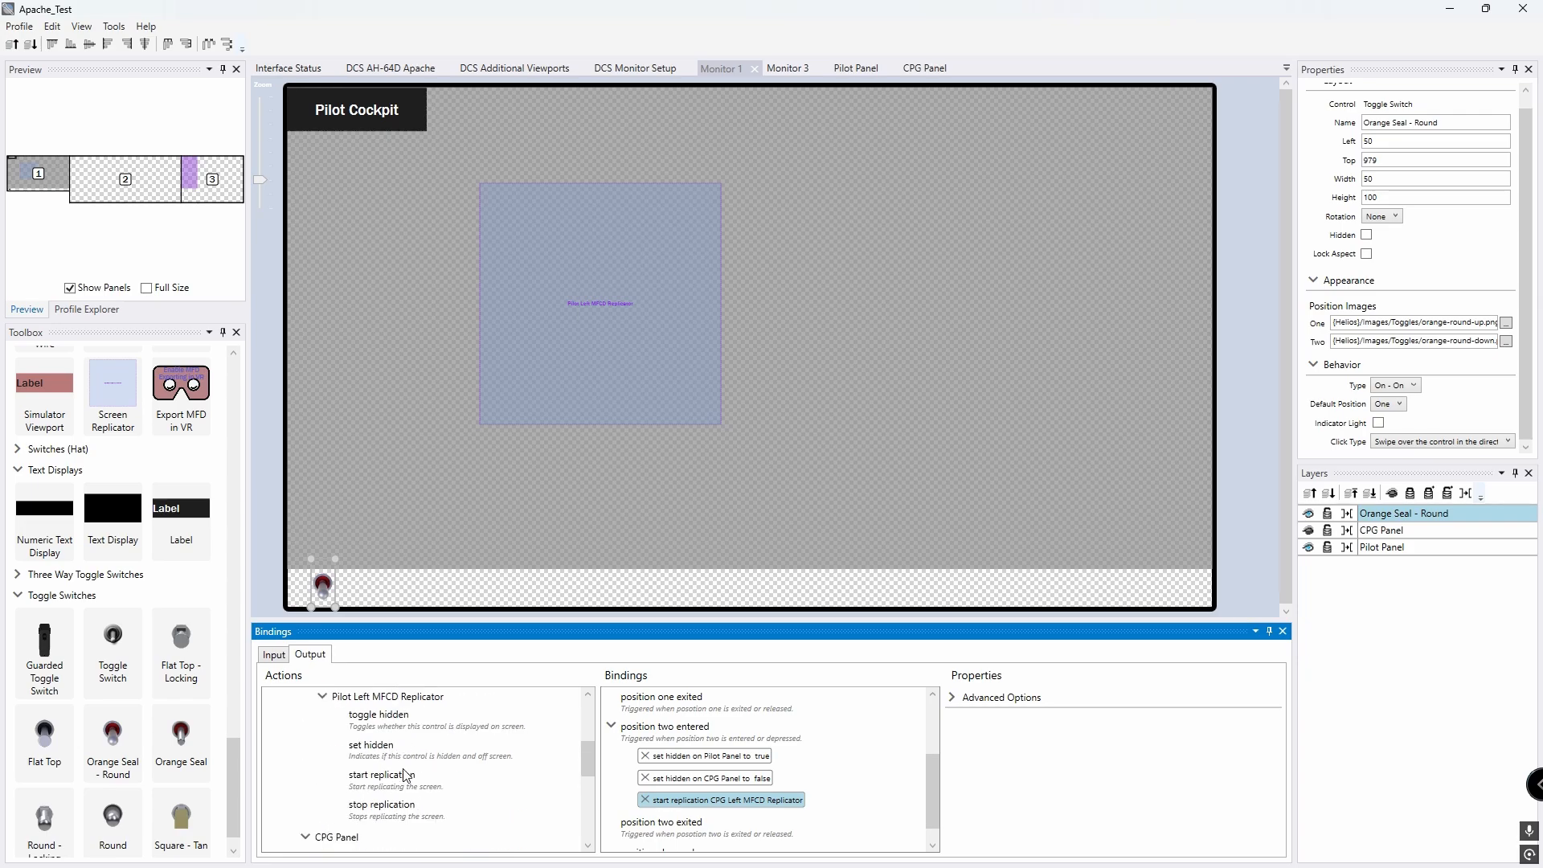
left_click_drag(398, 810, 663, 731)
scroll(736, 697, "down", 1)
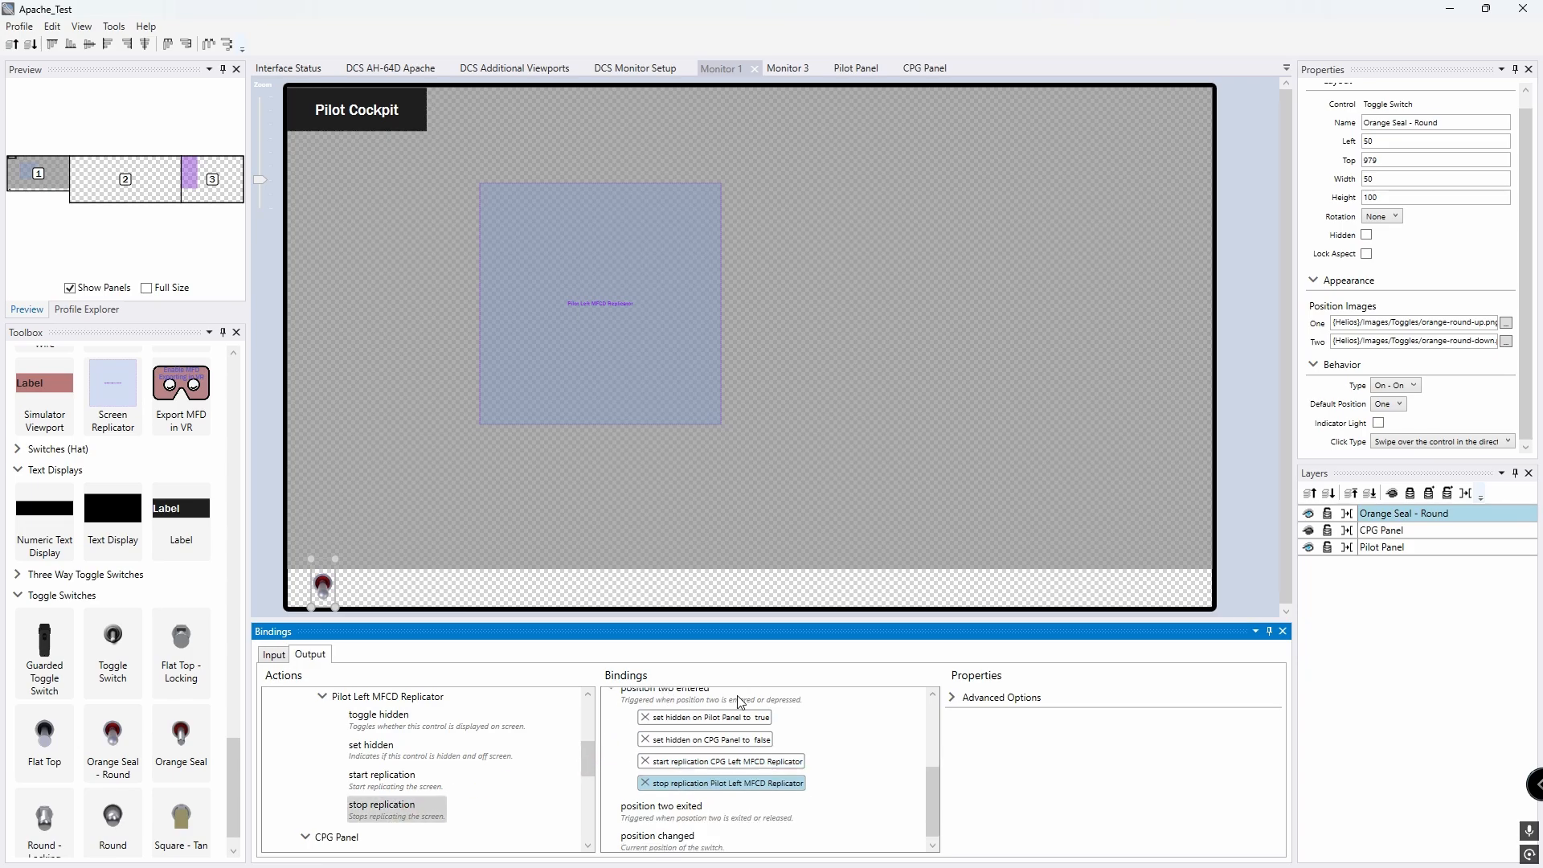
Step: Bind the Pilot Left MFCD Replicator's start replication action to the switch's position one entered trigger
scroll(736, 696, "up", 1)
scroll(736, 701, "down", 1)
scroll(737, 705, "down", 1)
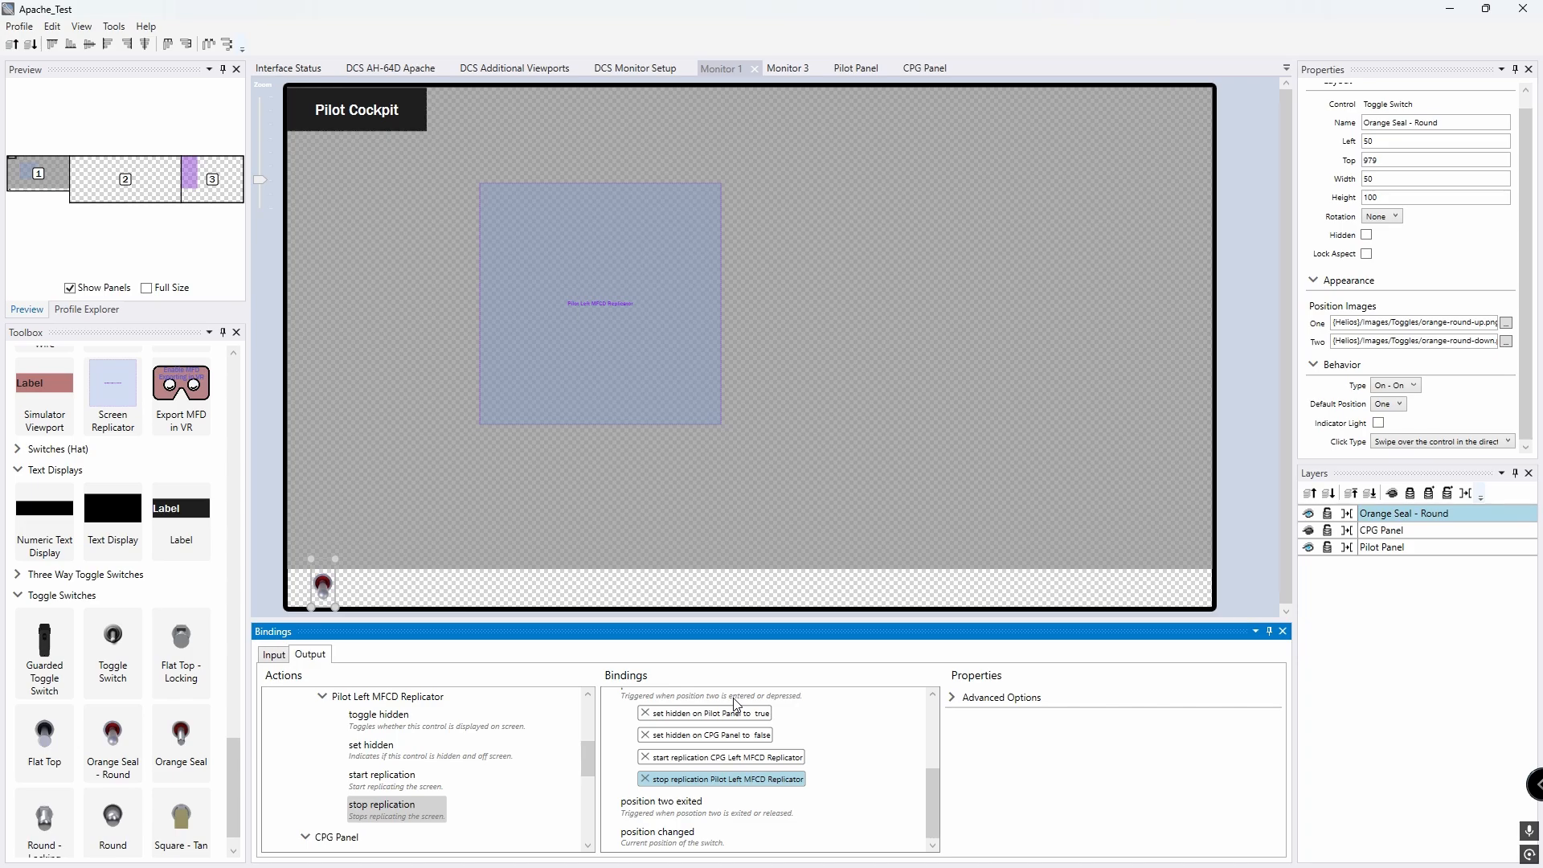
scroll(737, 704, "up", 1)
scroll(736, 704, "up", 3)
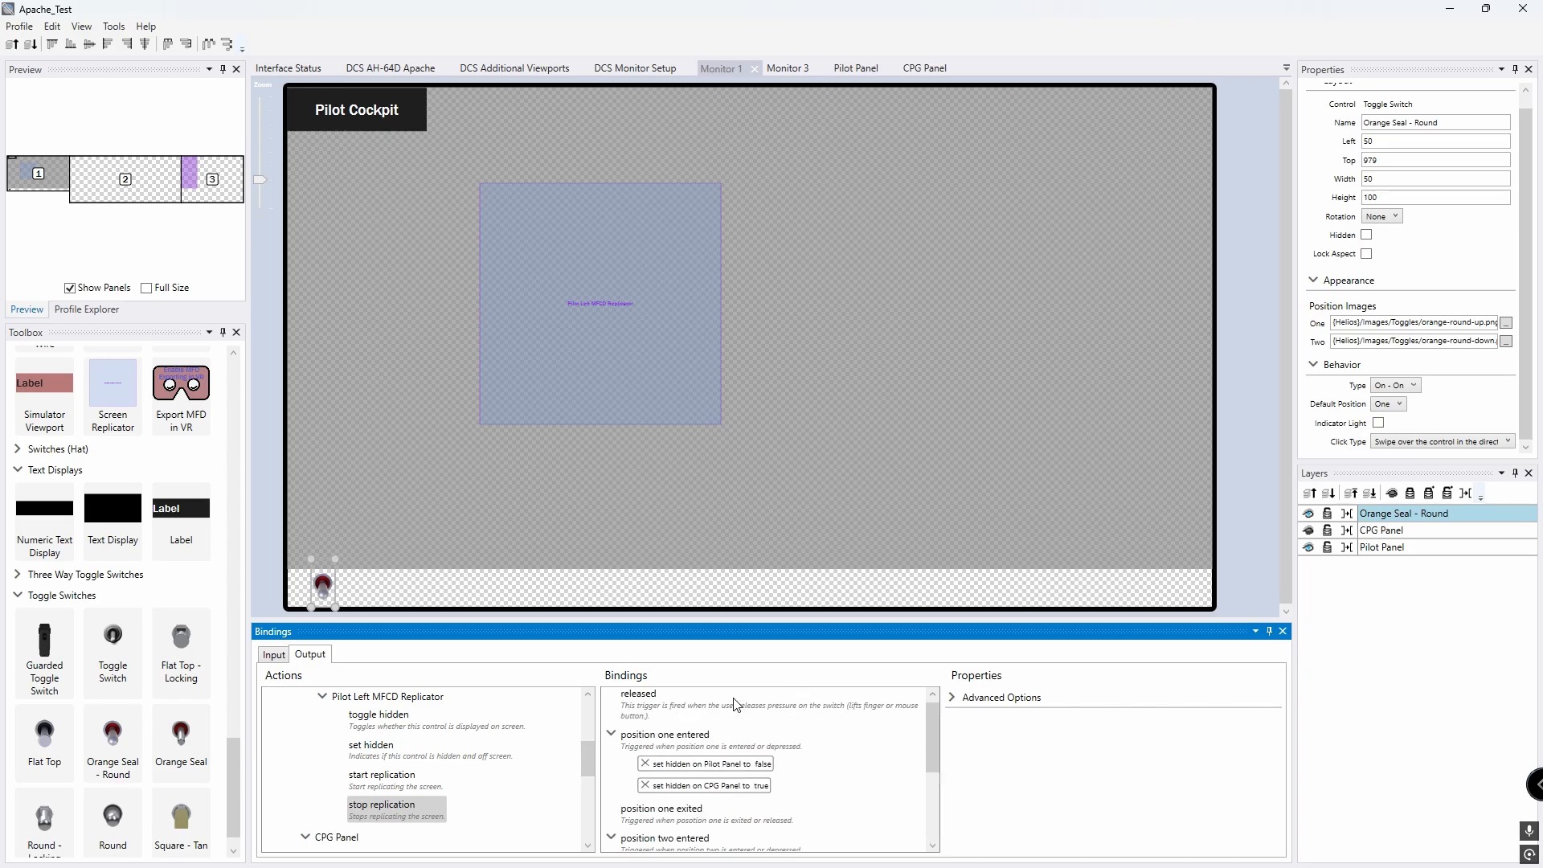
left_click_drag(379, 785, 655, 748)
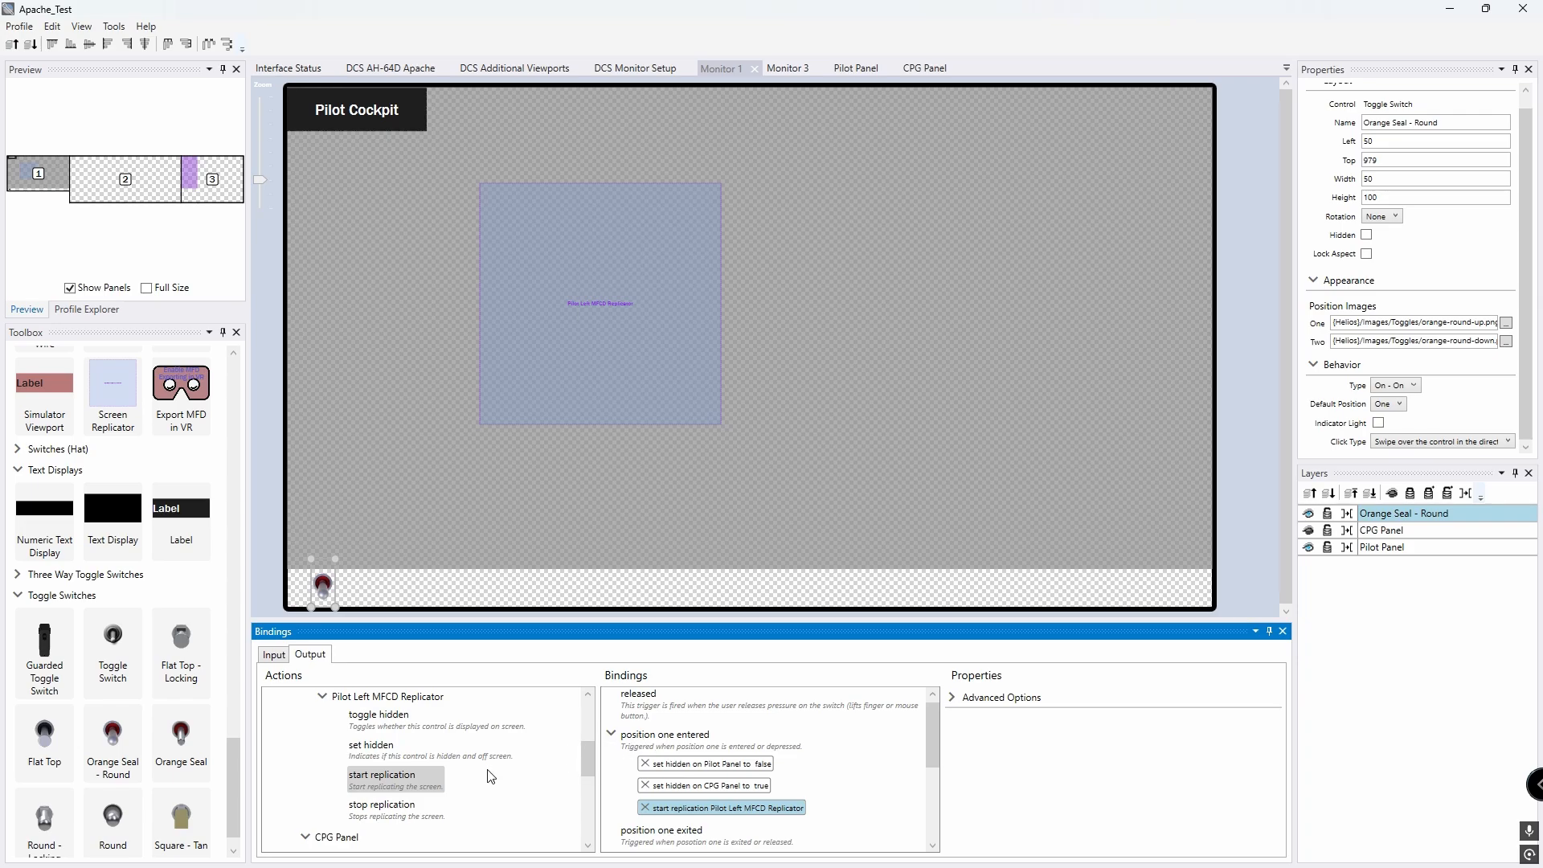
Step: Bind the CPG Left MFCD Replicator's stop replication action to the switch's position one entered trigger
scroll(458, 780, "down", 5)
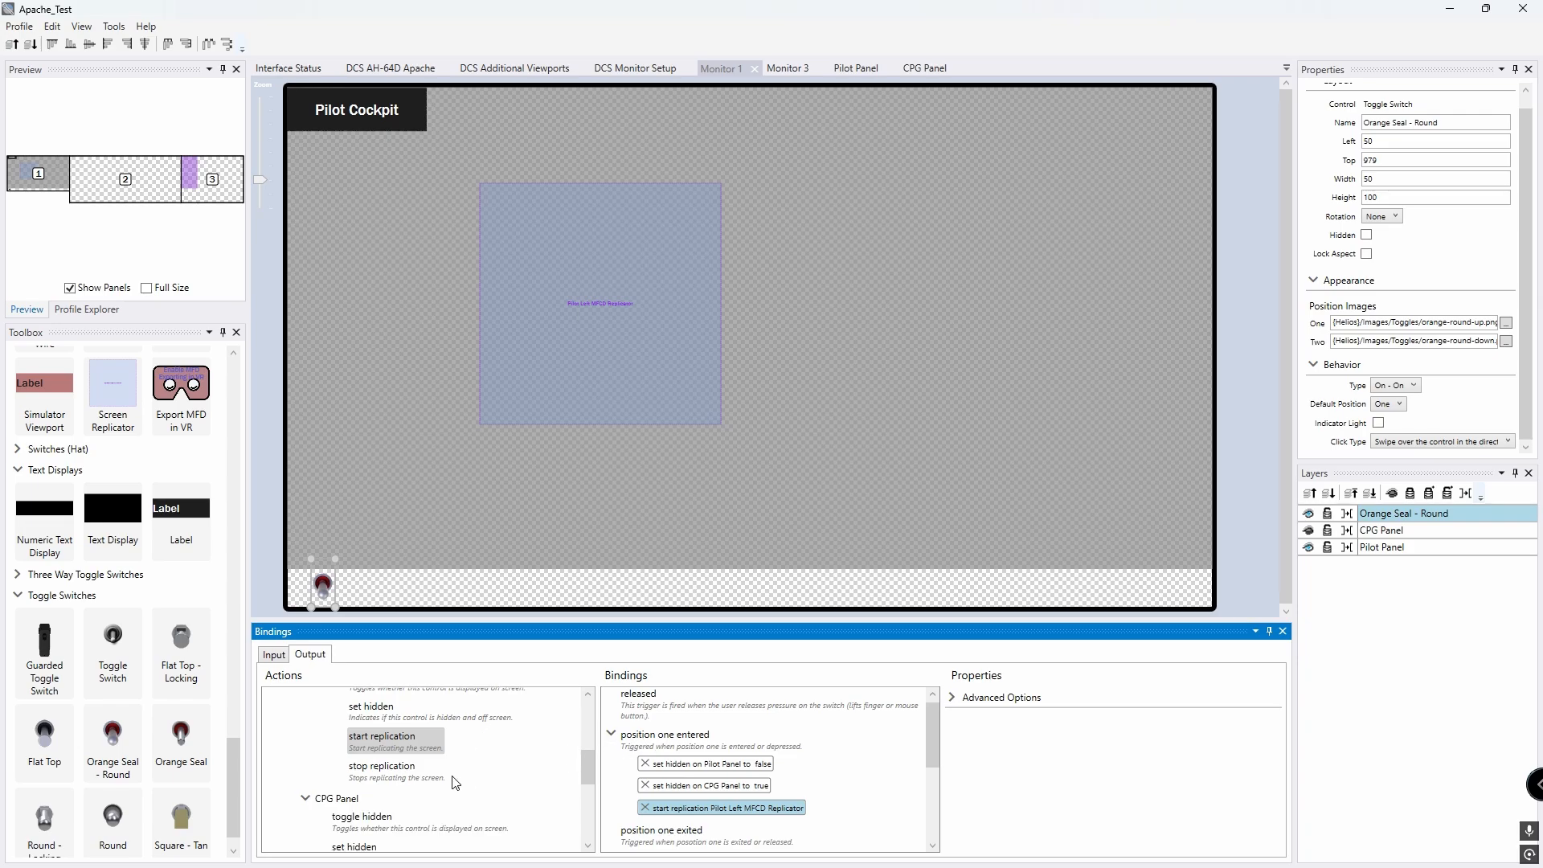
scroll(456, 782, "down", 1)
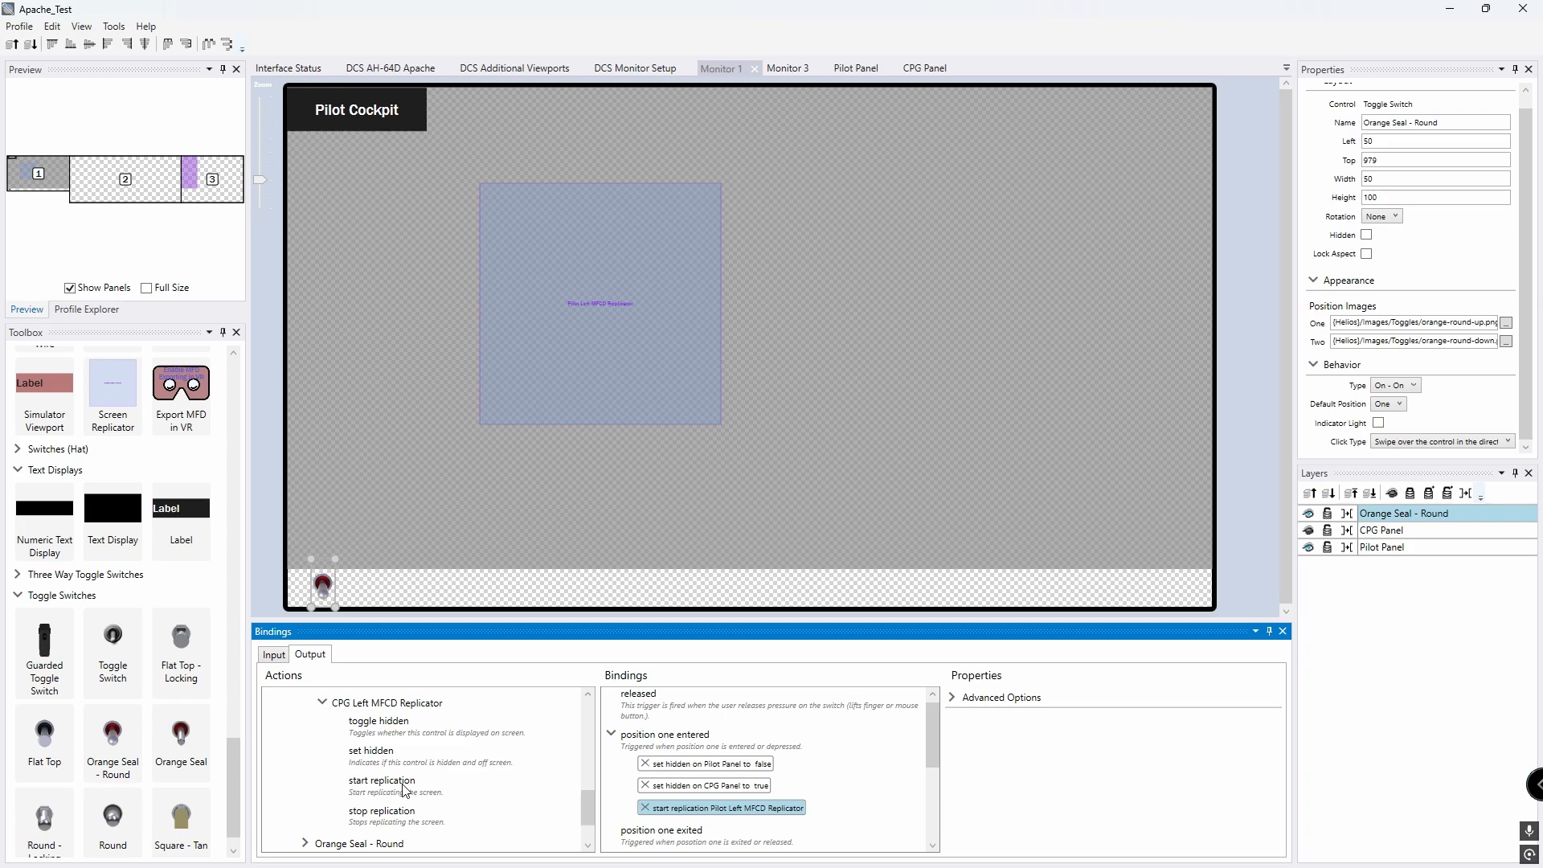
left_click(398, 818)
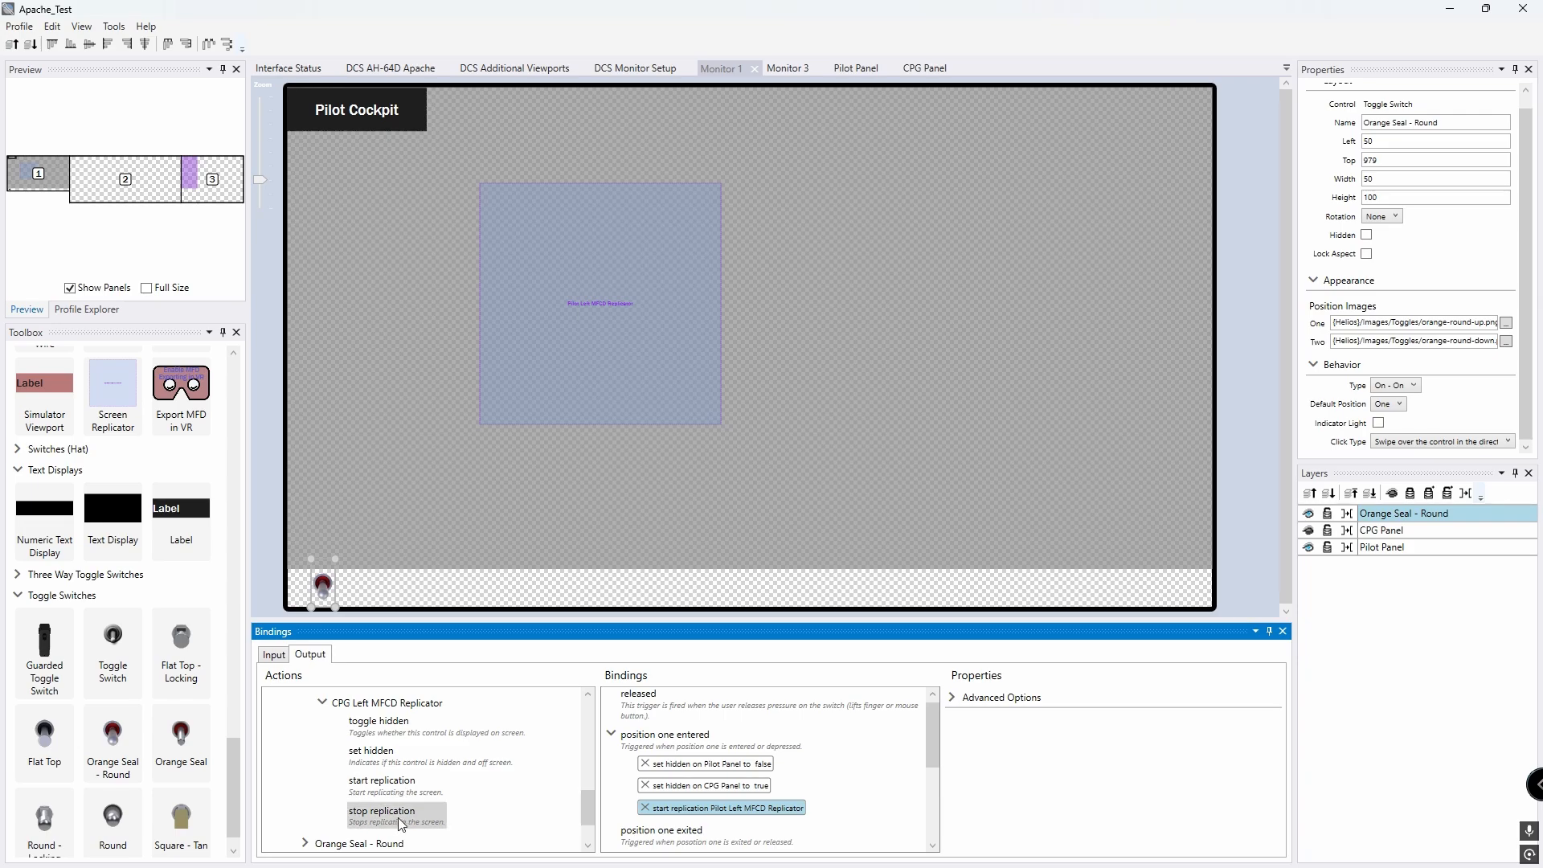
left_click_drag(653, 746, 653, 748)
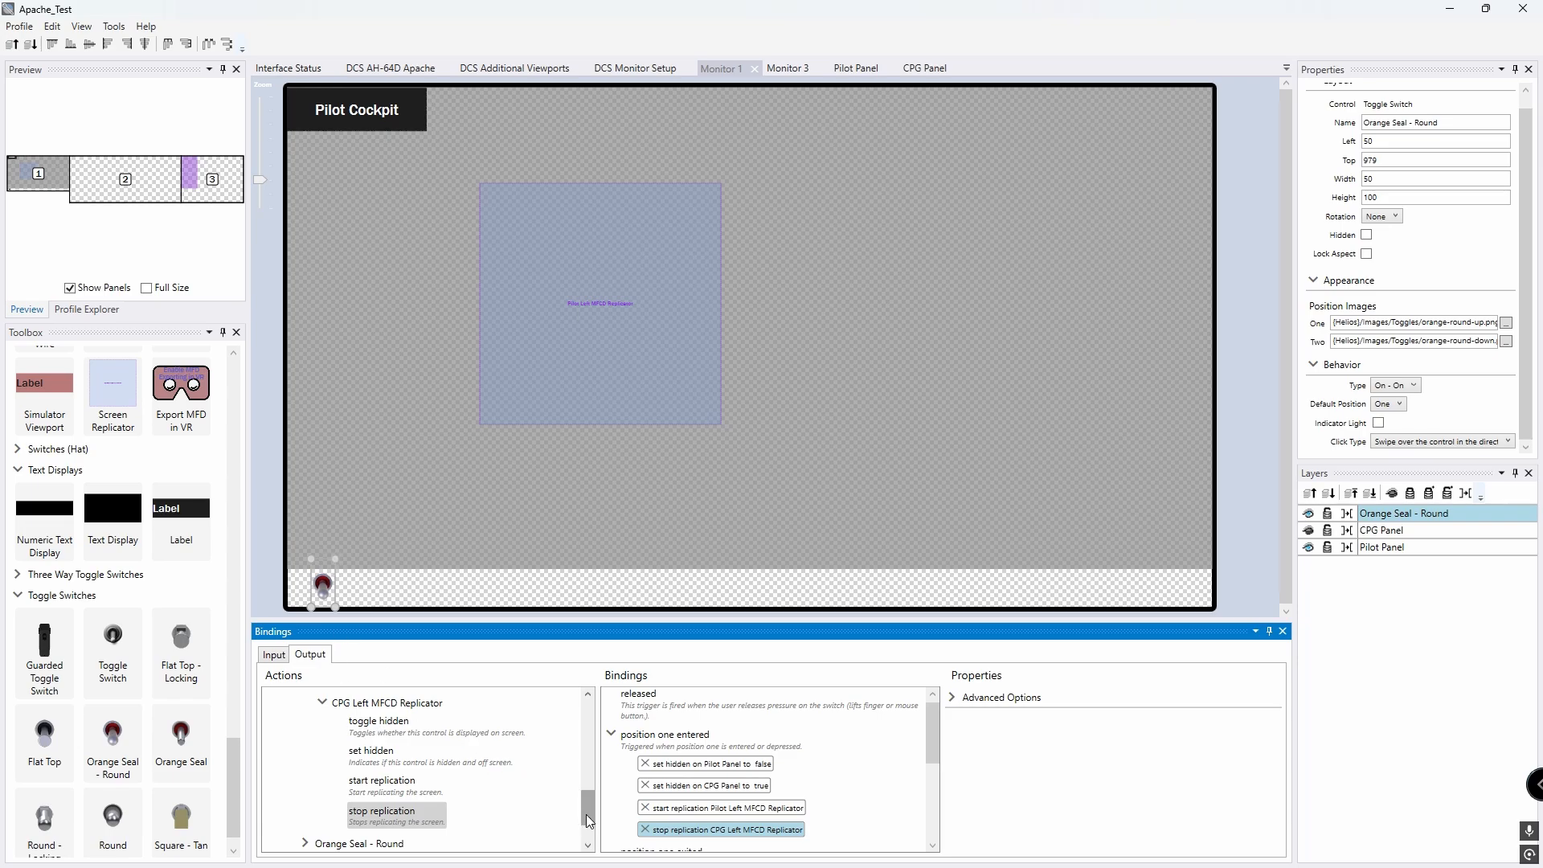
Step: Bind the Keyboard interface's send keys action to the switch's position one entered trigger with the static value 1
left_click(322, 703)
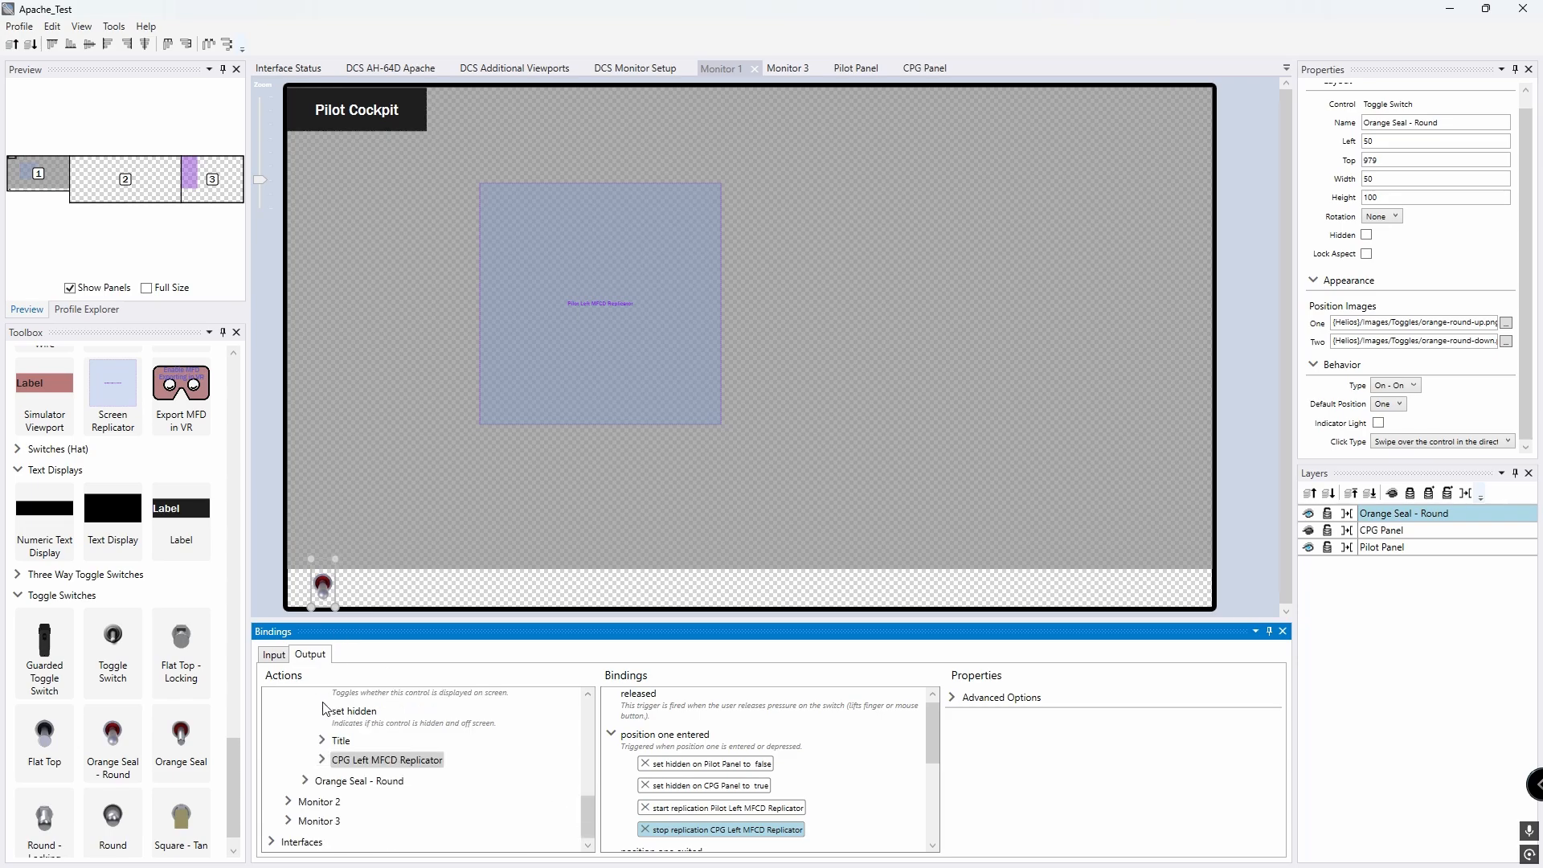
scroll(328, 723, "up", 5)
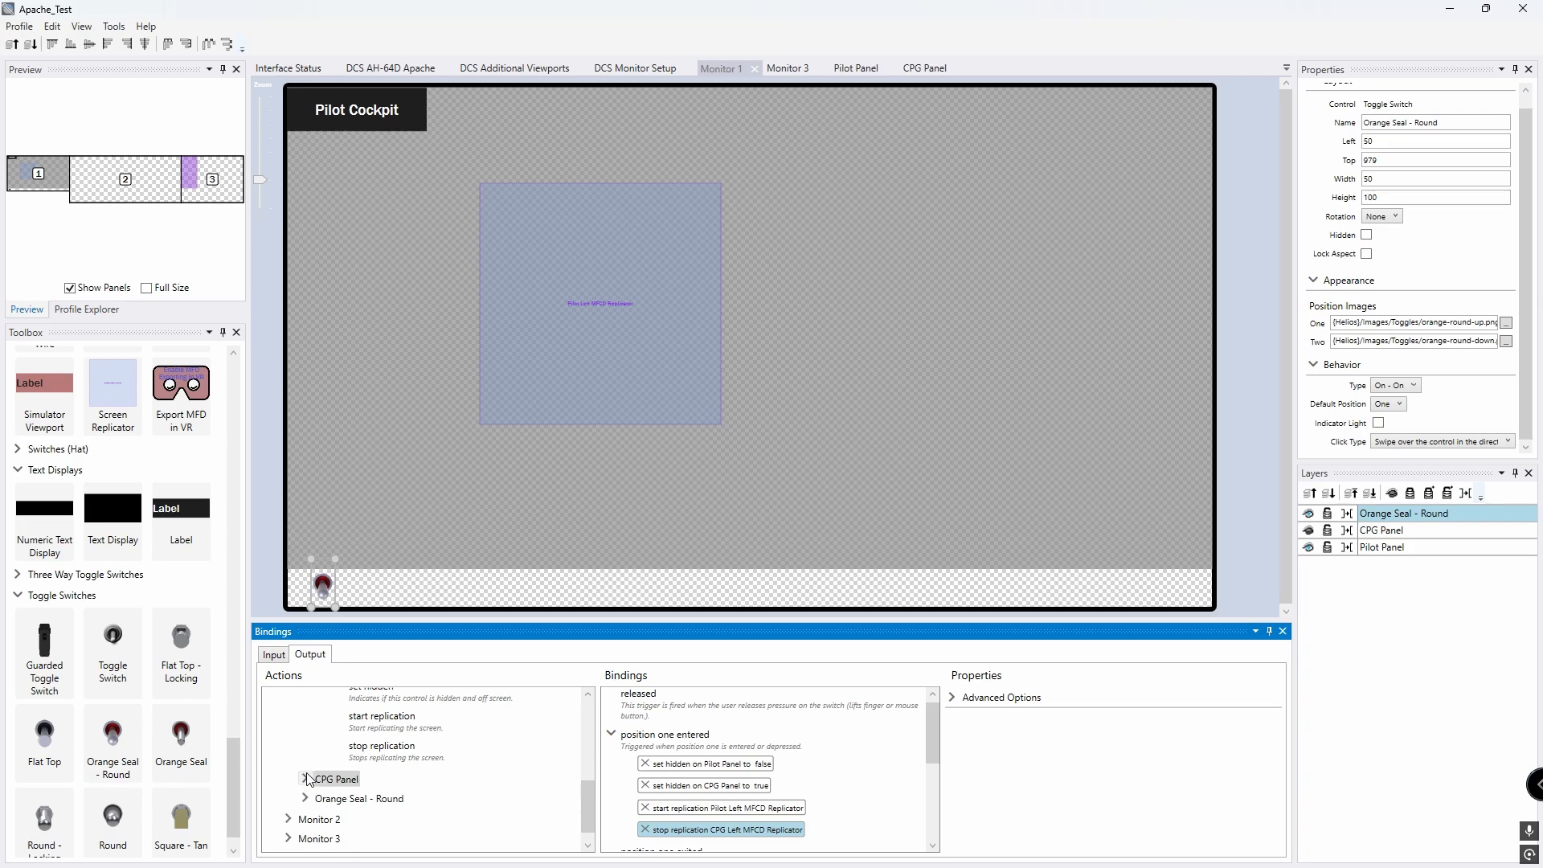
left_click(322, 793)
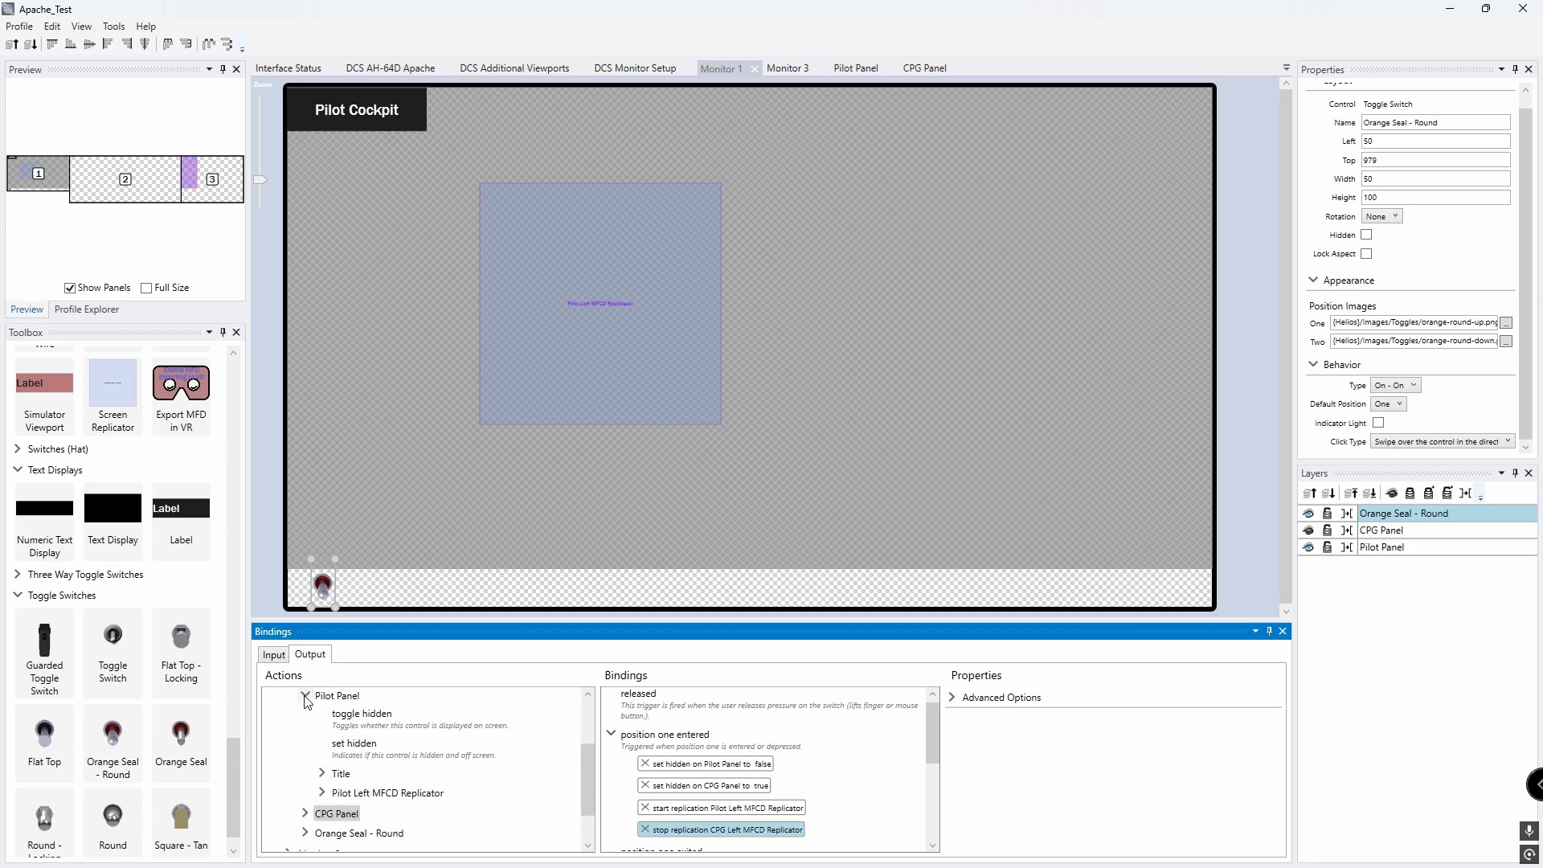
left_click(305, 696)
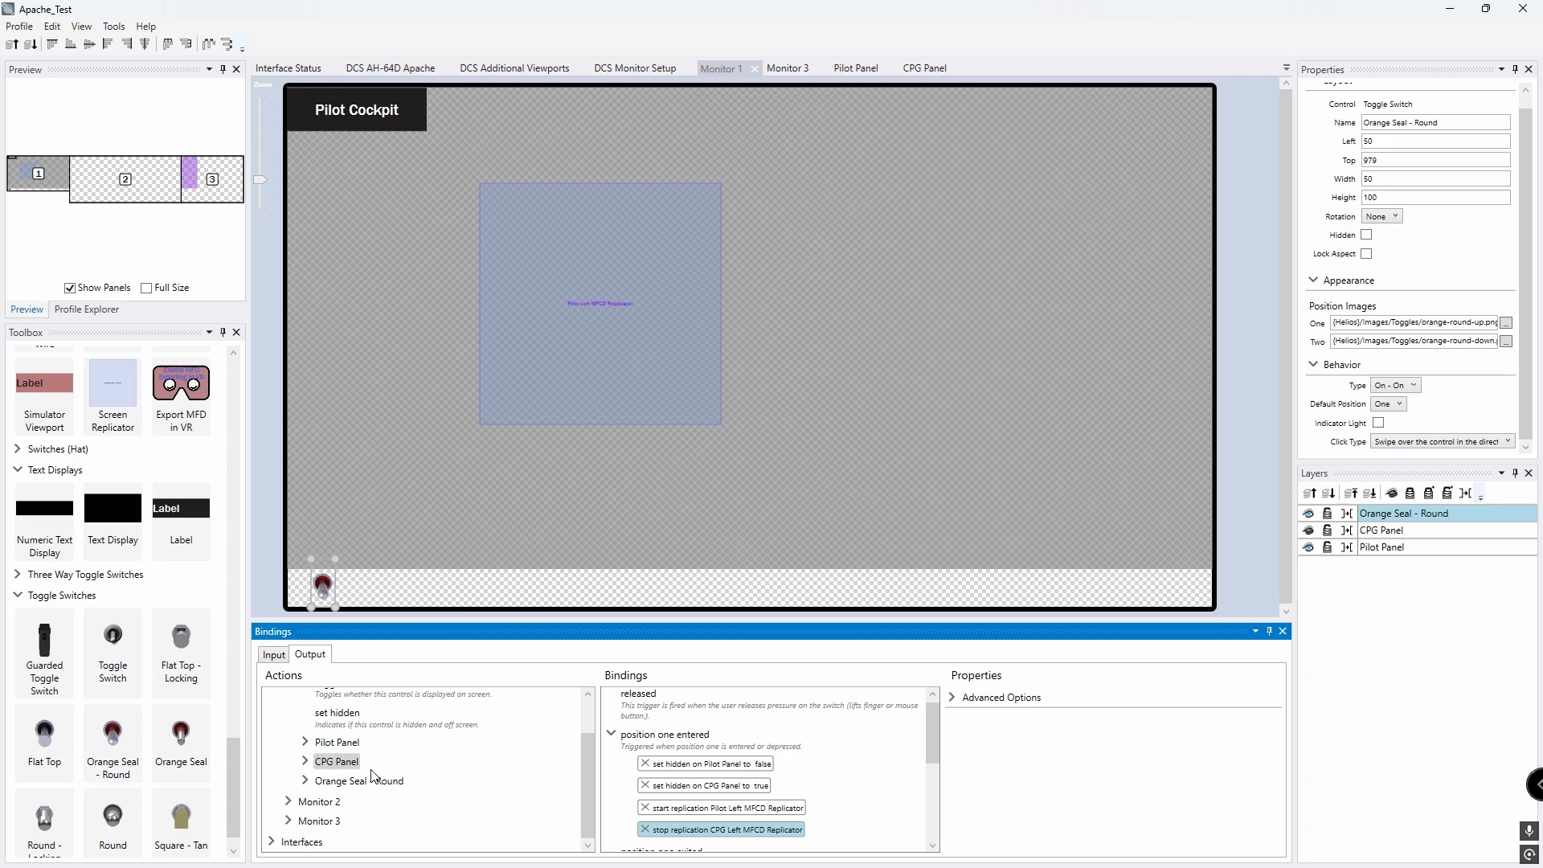
left_click(272, 841)
scroll(378, 818, "down", 3)
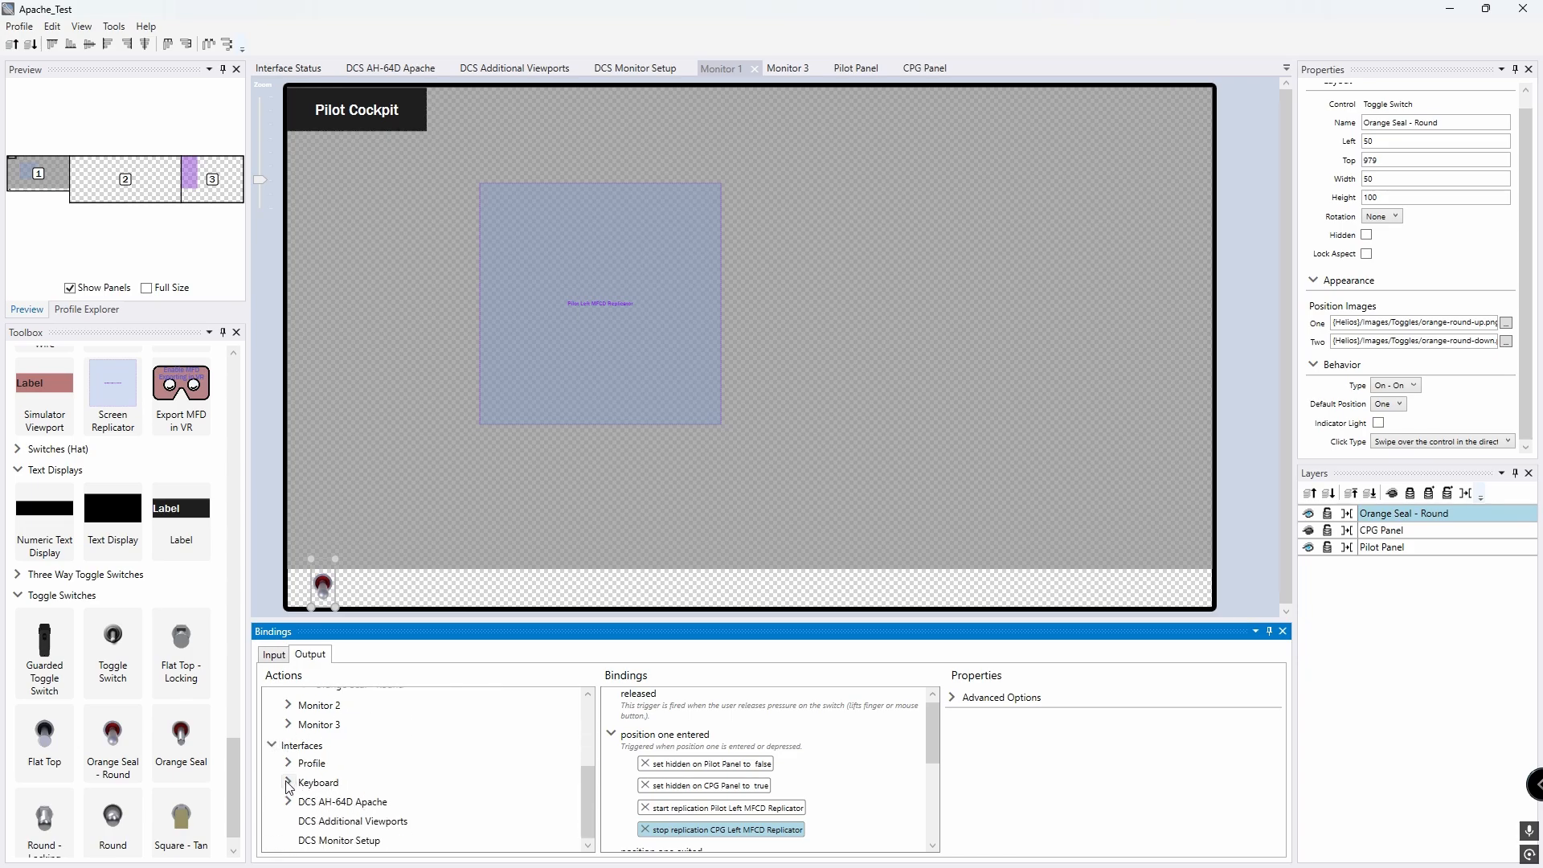
double_click(397, 762)
scroll(402, 761, "down", 3)
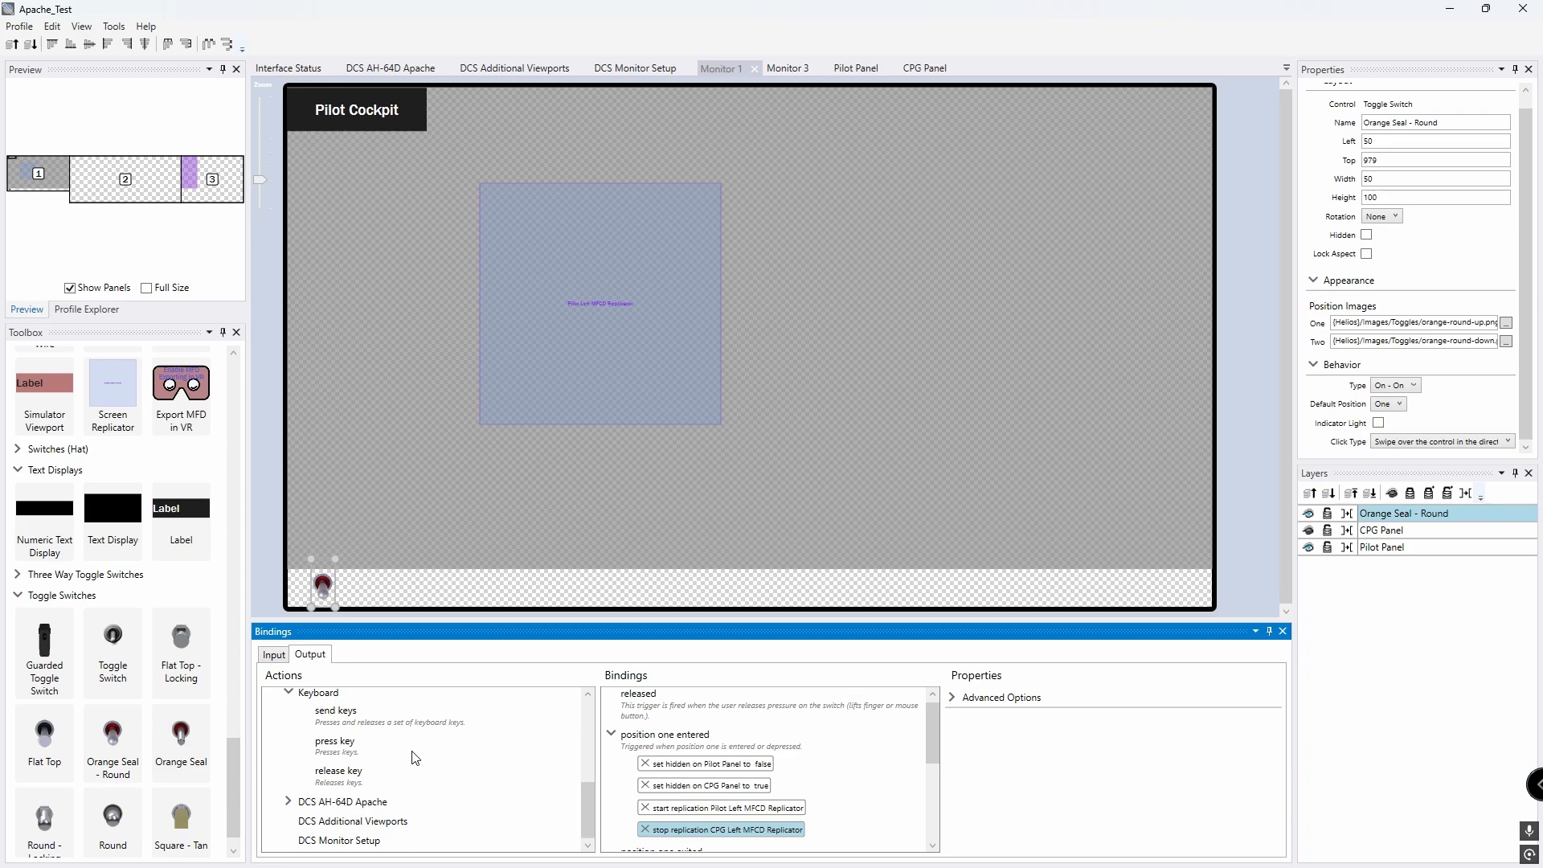
left_click(343, 724)
left_click_drag(343, 724, 650, 738)
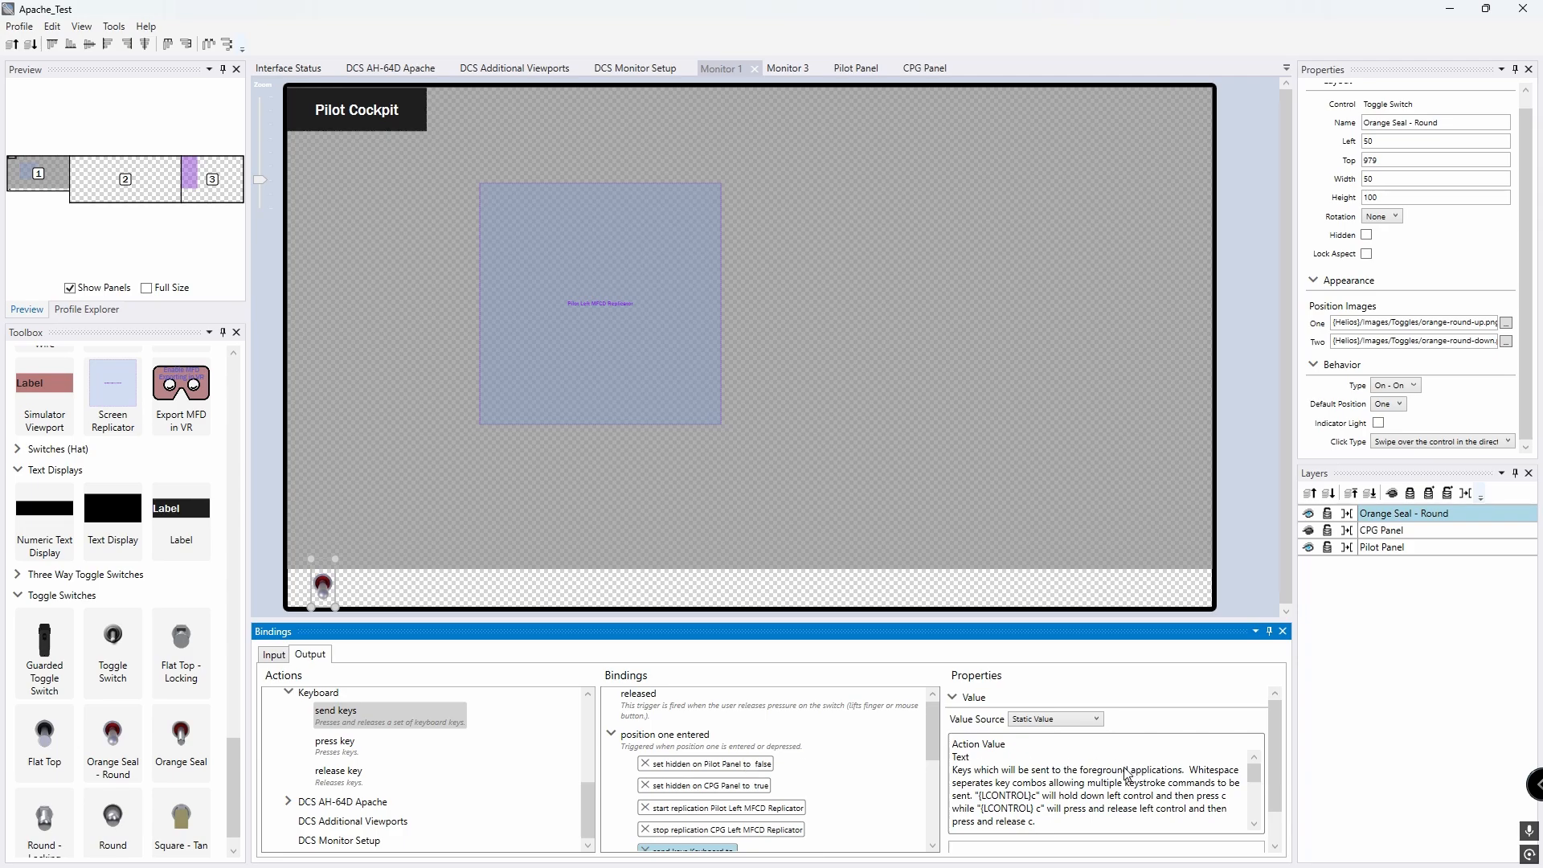
scroll(1128, 774, "down", 4)
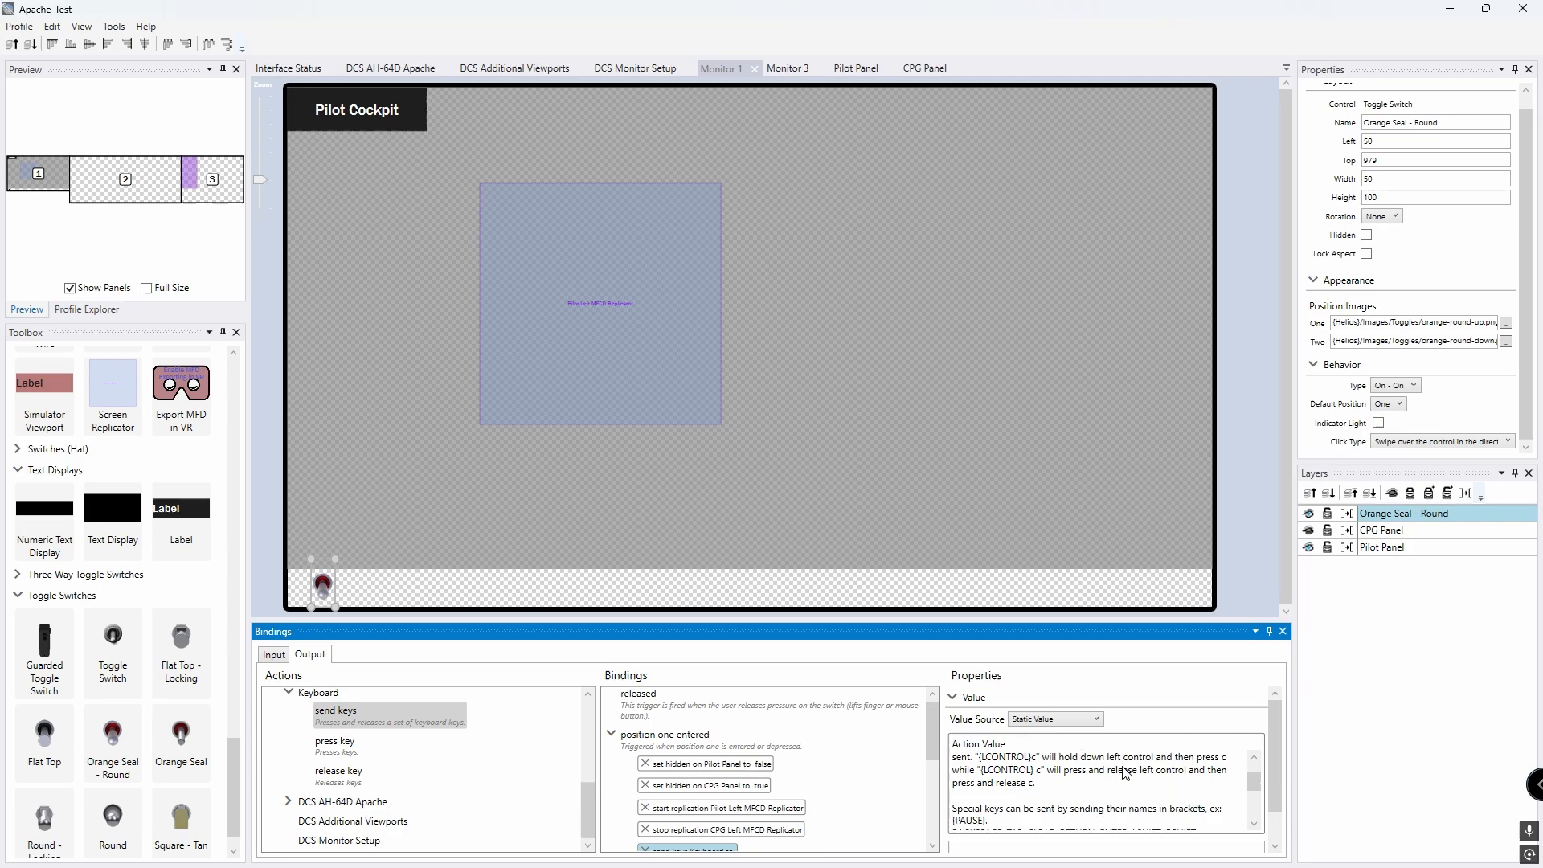
left_click(1007, 846)
type("1")
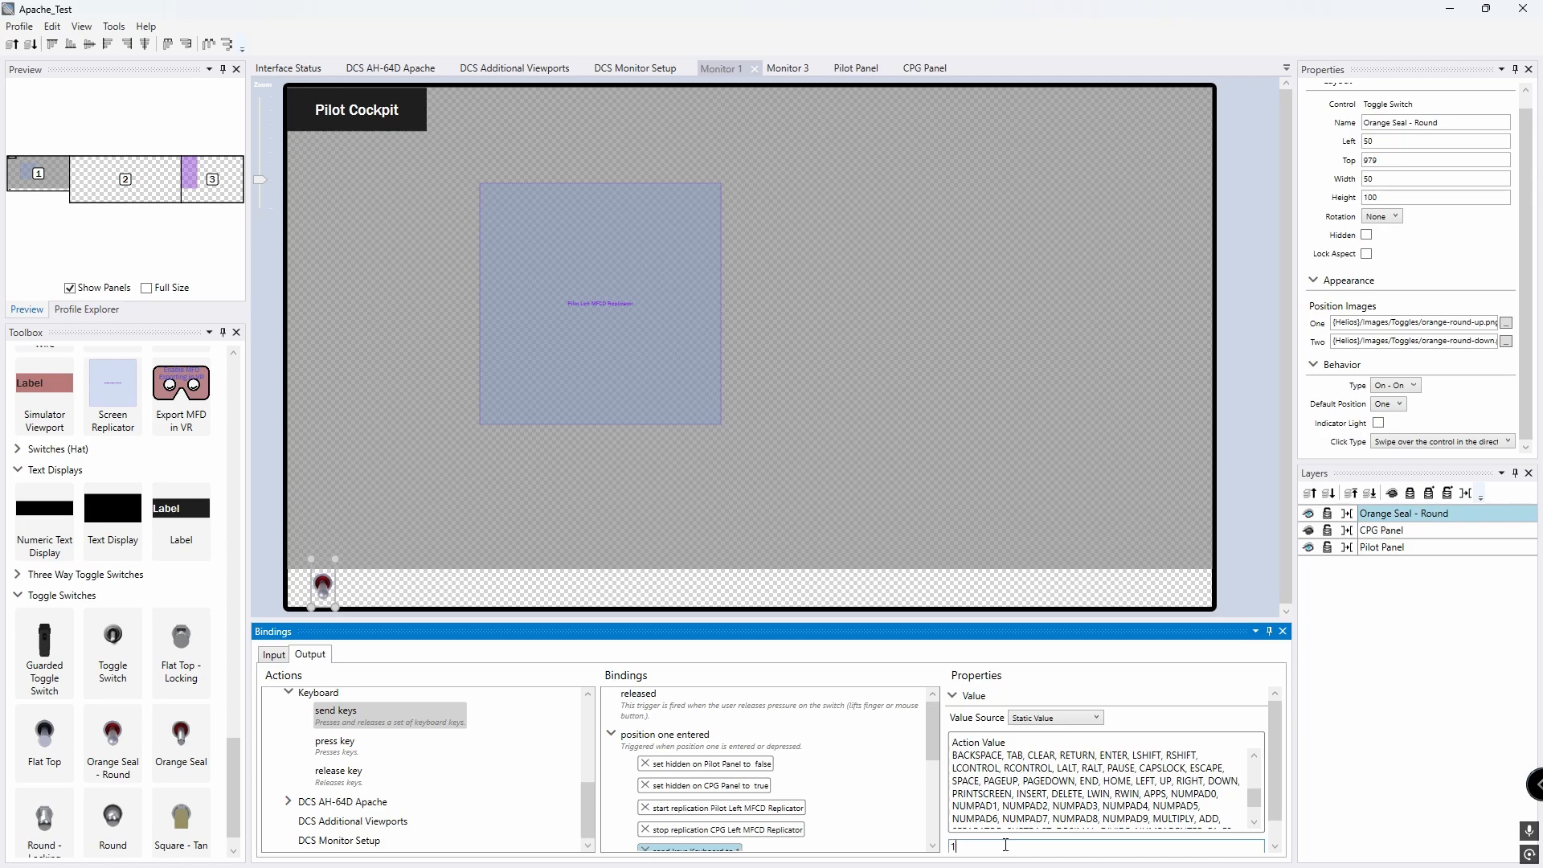
Step: Bind the Keyboard interface's send keys action to the switch's position two entered trigger with the static value 2
scroll(794, 747, "down", 1)
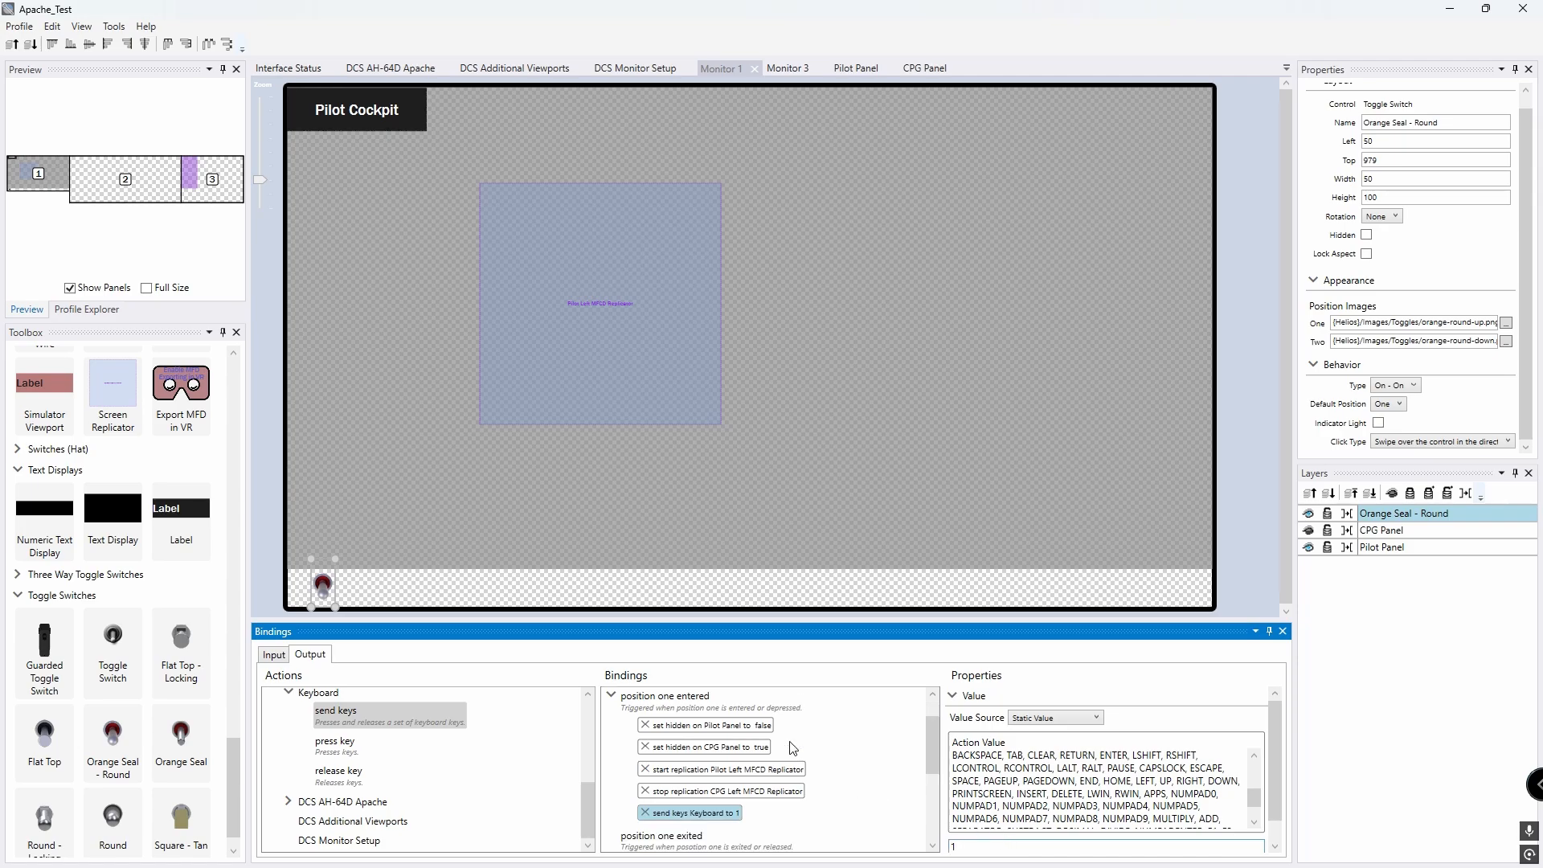
scroll(793, 748, "down", 4)
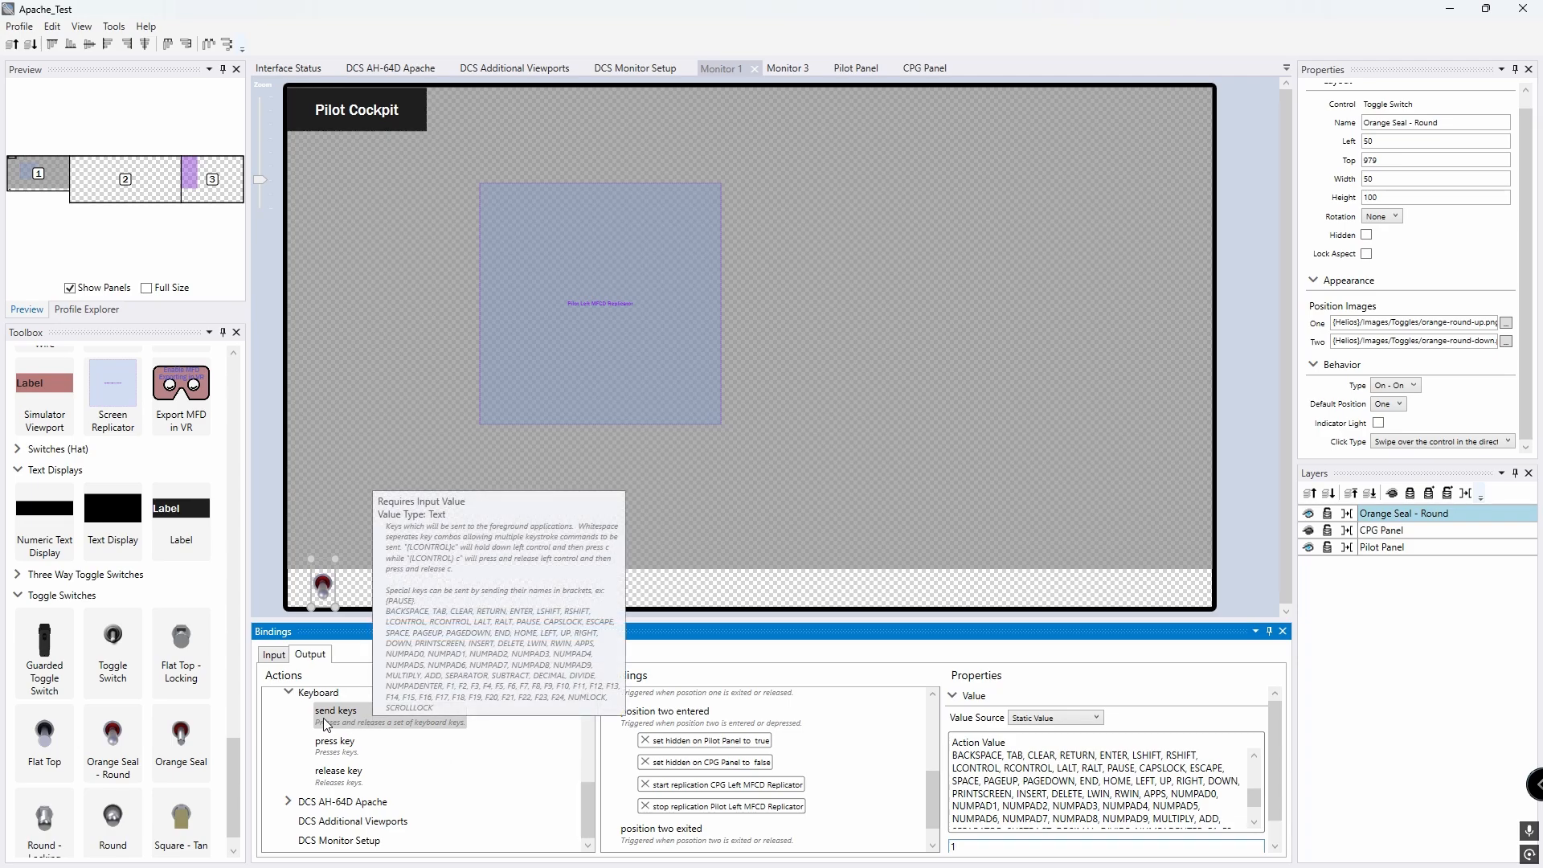
left_click_drag(368, 720, 656, 732)
left_click(1008, 846)
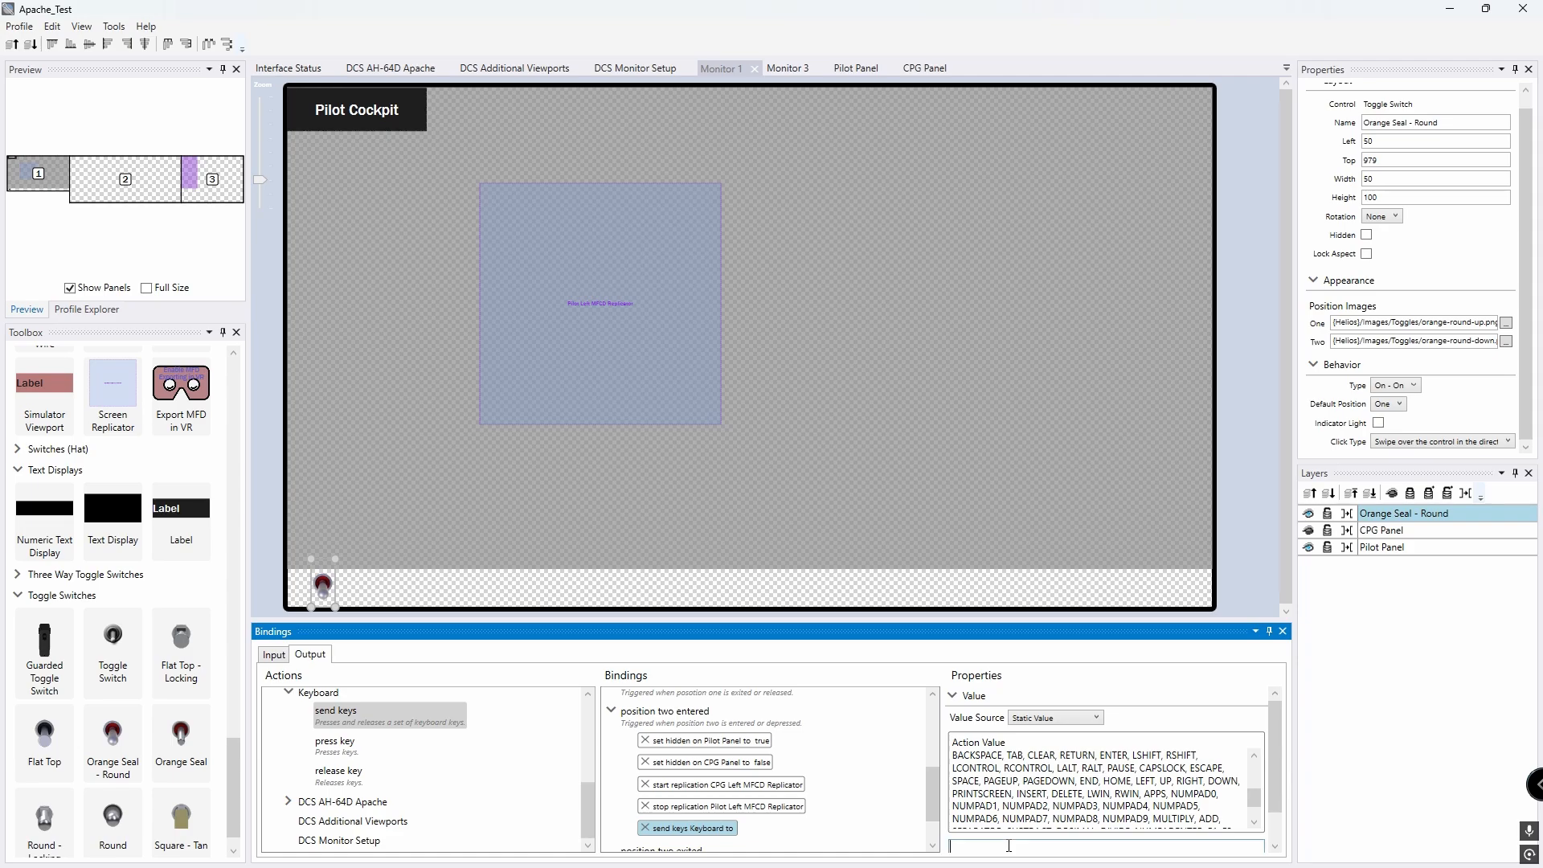
type("2")
Step: Rename the Orange Seal - Round toggle switch to Cockpit Switch and save the profile
left_click(1448, 124)
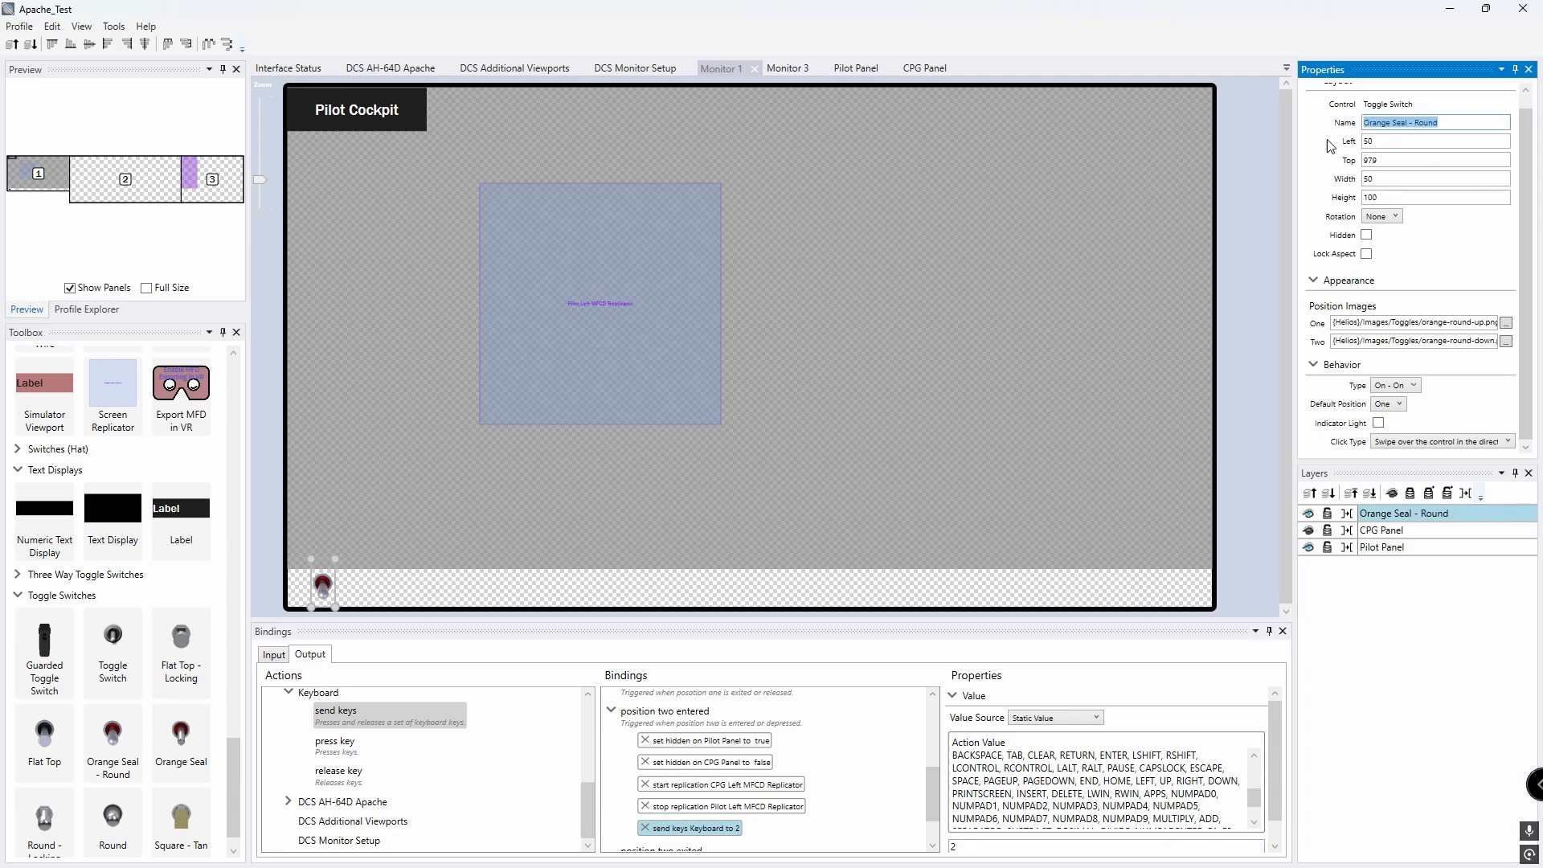
type("Cockp")
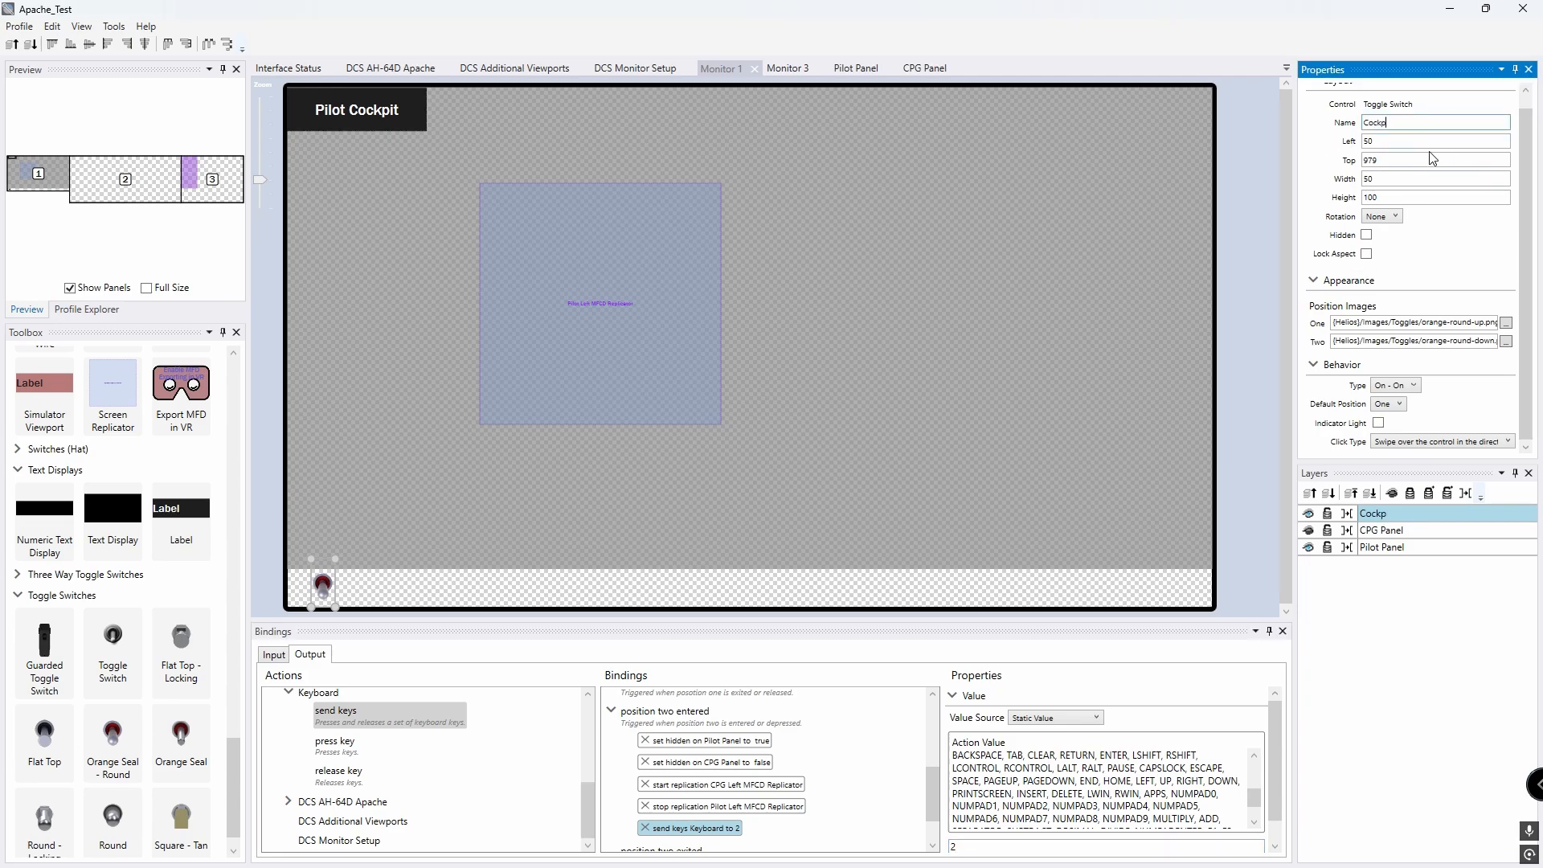
type("it Switch")
left_click(20, 25)
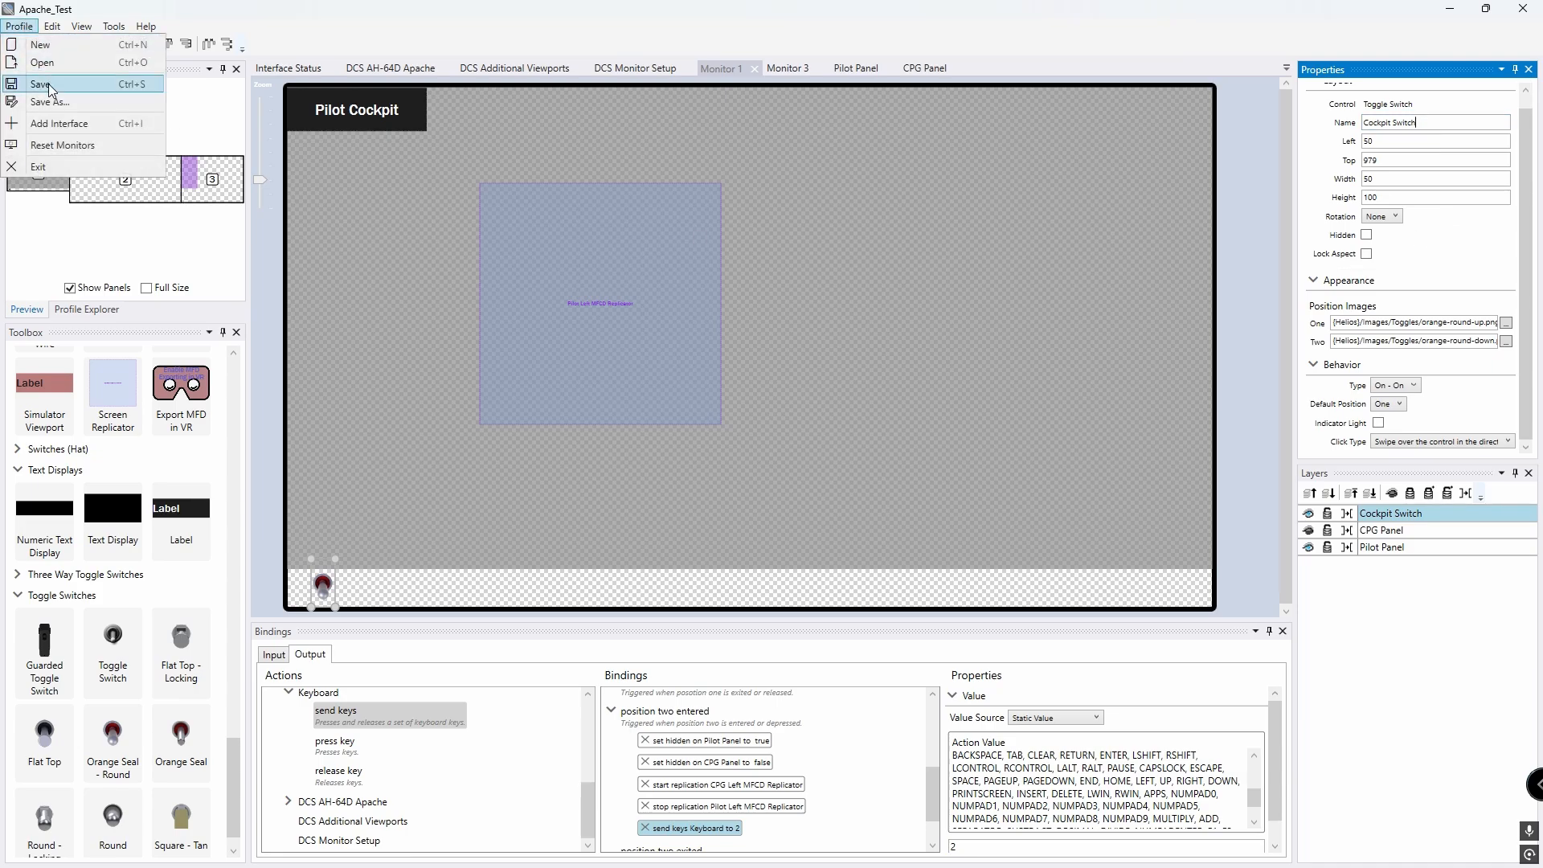
left_click(48, 87)
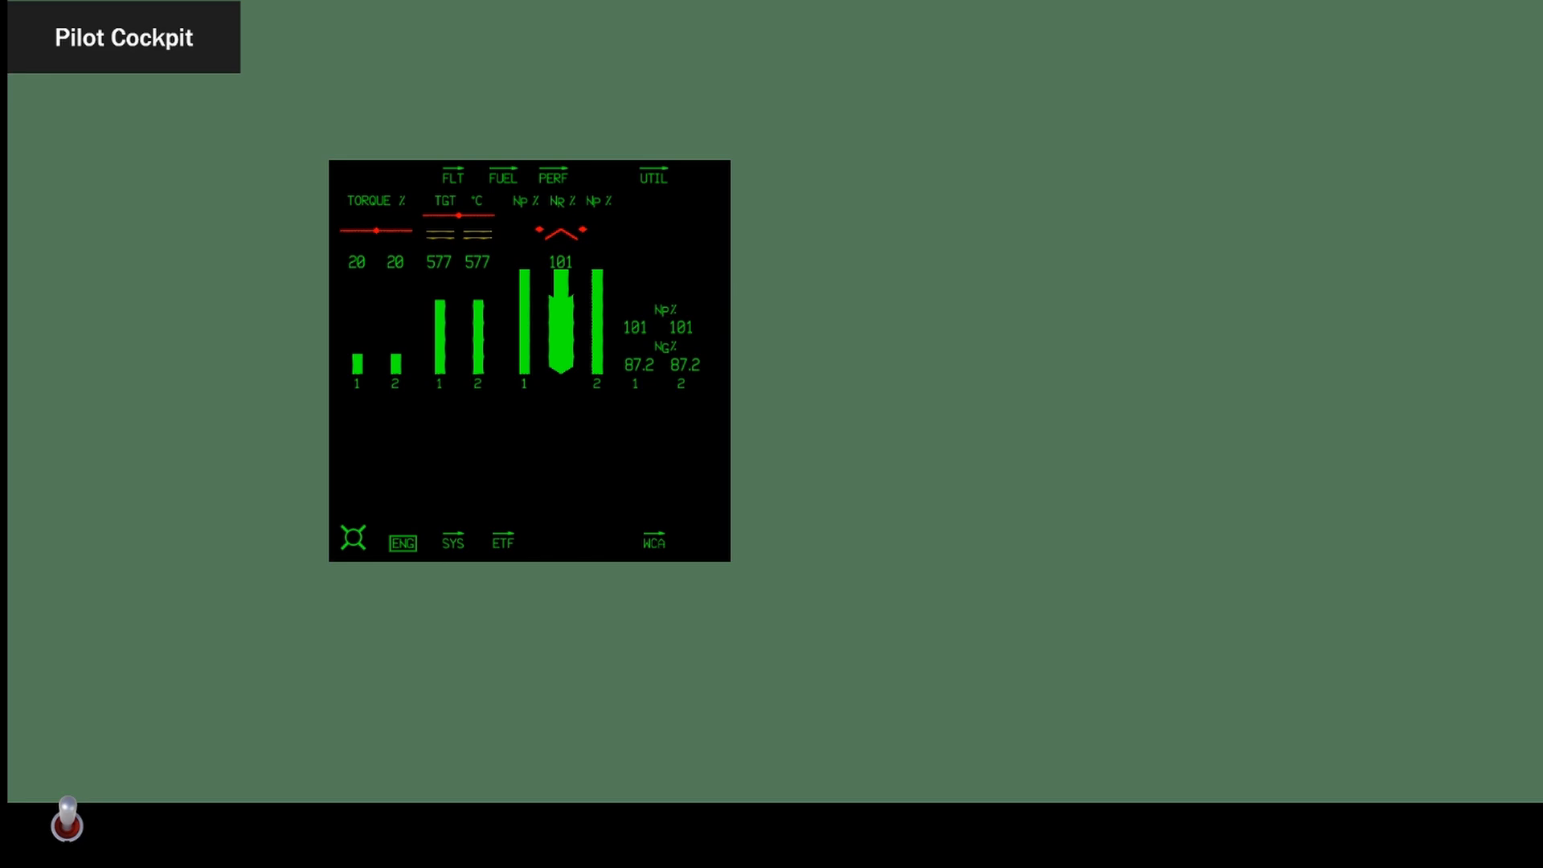
Step: Test the cockpit switch in the running profile by flipping it to the CPG cockpit and back to the Pilot cockpit
left_click(69, 817)
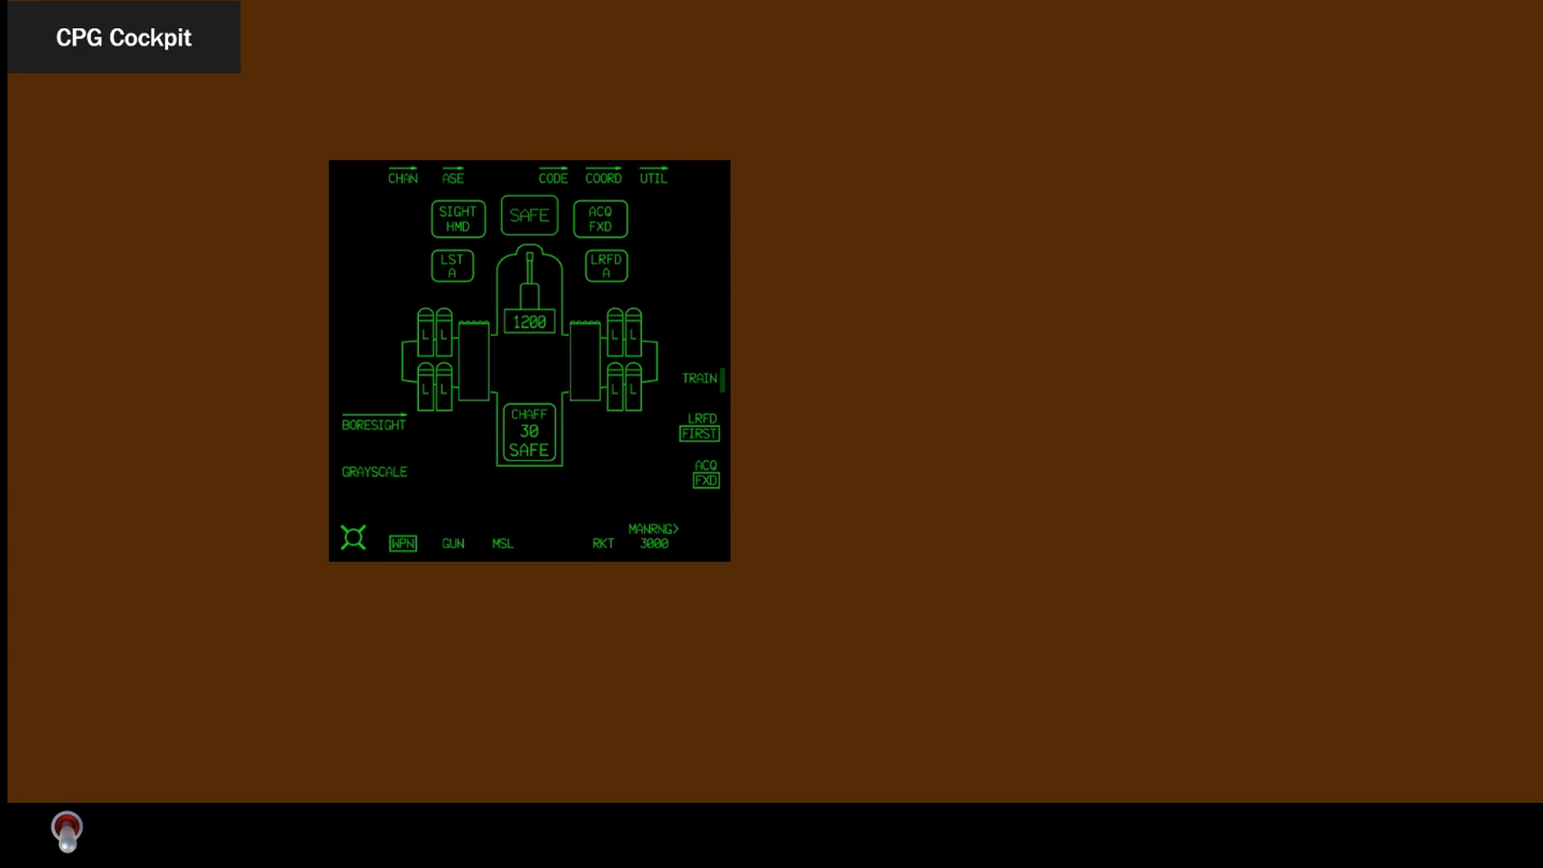
left_click(68, 836)
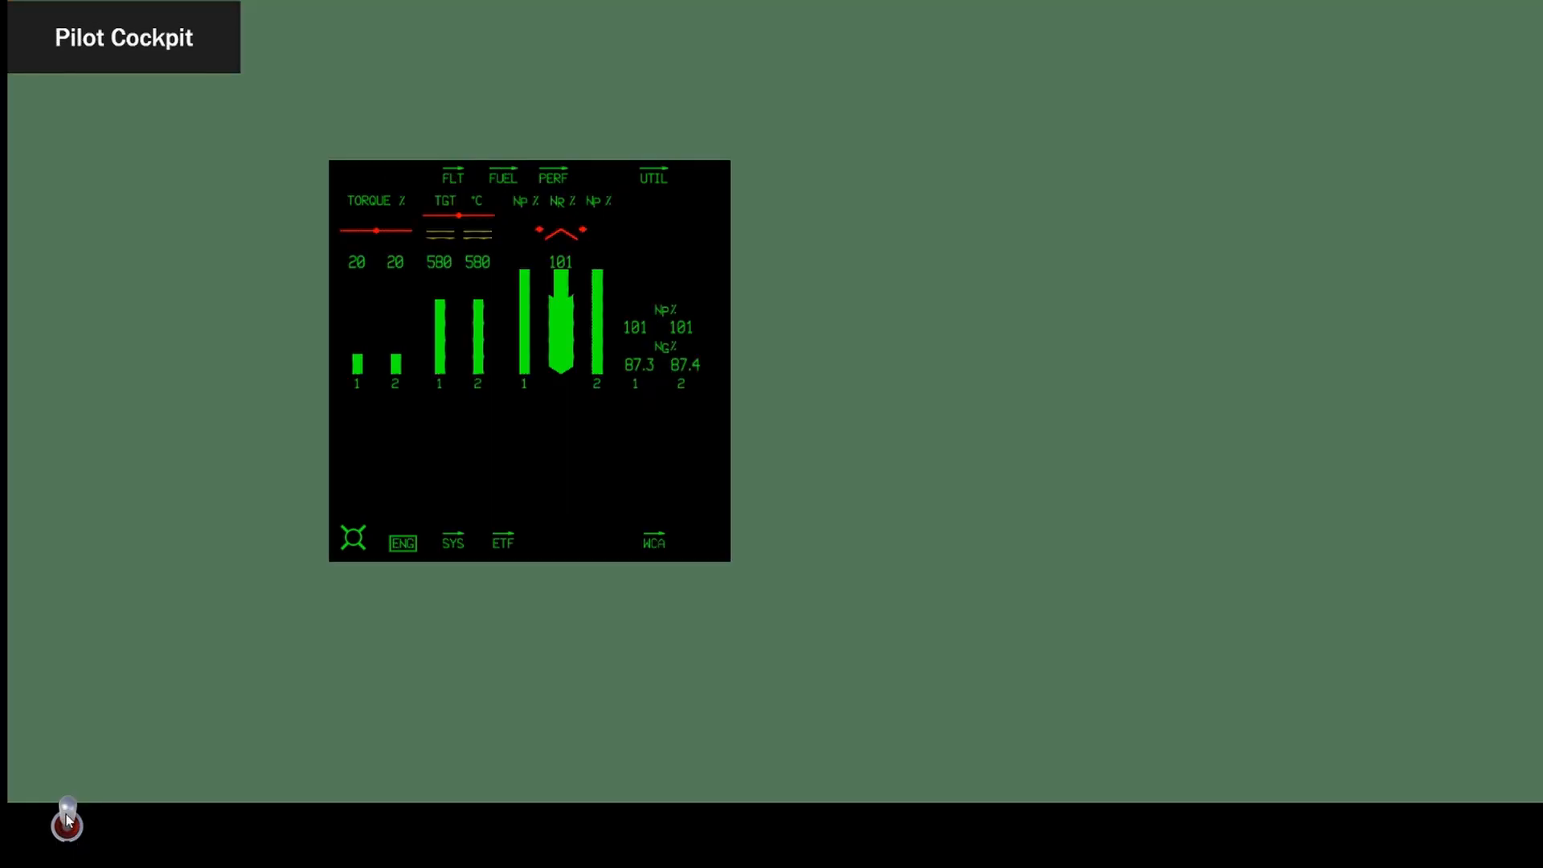